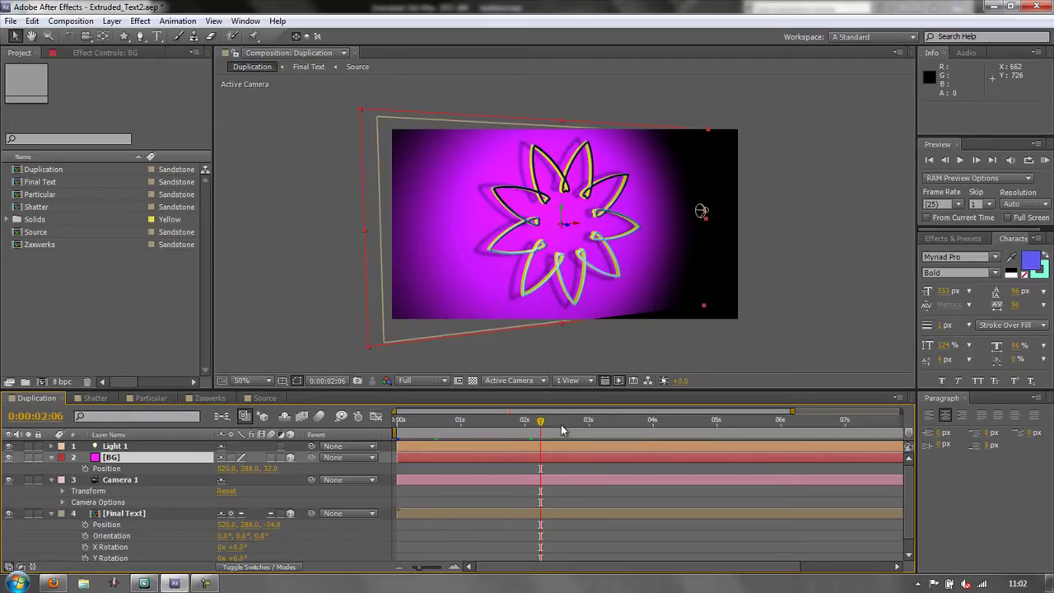
- Open the Shatter composition and create a 1050 × 576 px solid layer named Shatter Effect
{"action": "mouse_move", "coordinate": [545, 423]}
{"action": "left_mouse_down"}
{"action": "mouse_move", "coordinate": [422, 450]}
{"action": "mouse_move", "coordinate": [540, 450]}
{"action": "left_mouse_up"}
{"action": "left_click", "coordinate": [94, 399]}
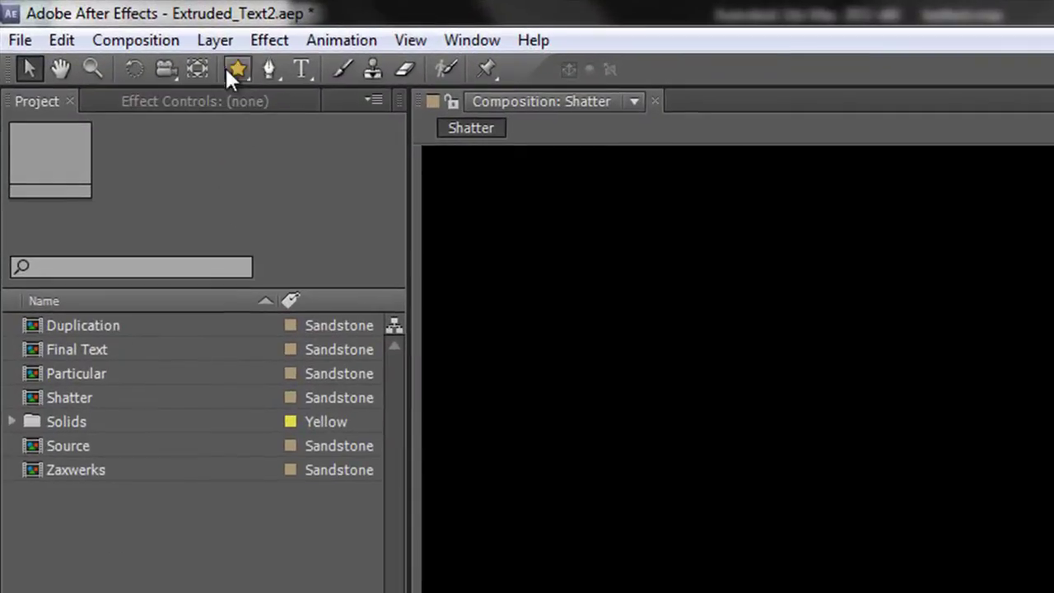
{"action": "left_click", "coordinate": [112, 21]}
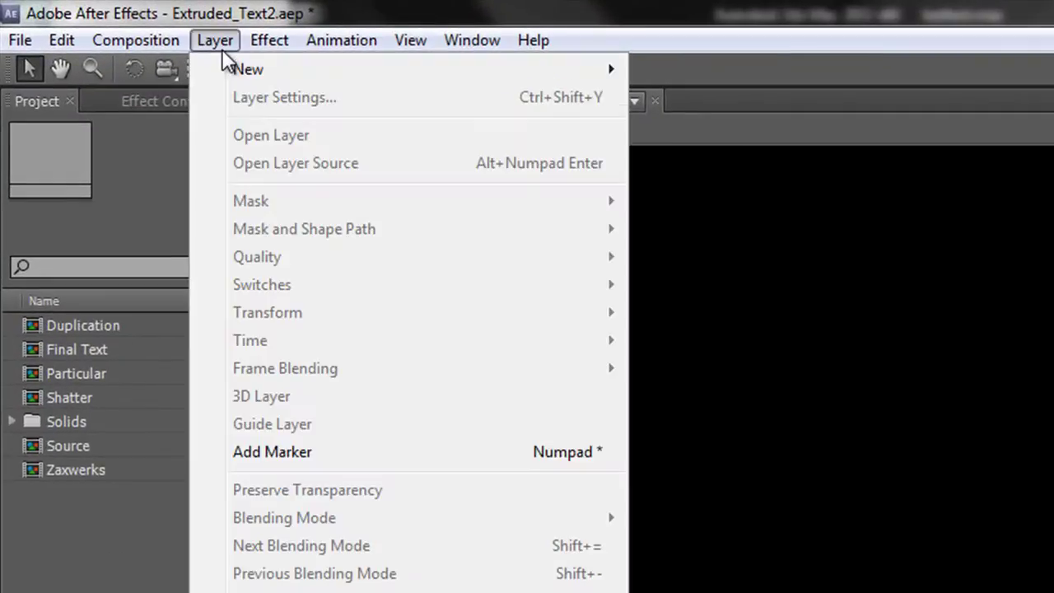
{"action": "mouse_move", "coordinate": [239, 71]}
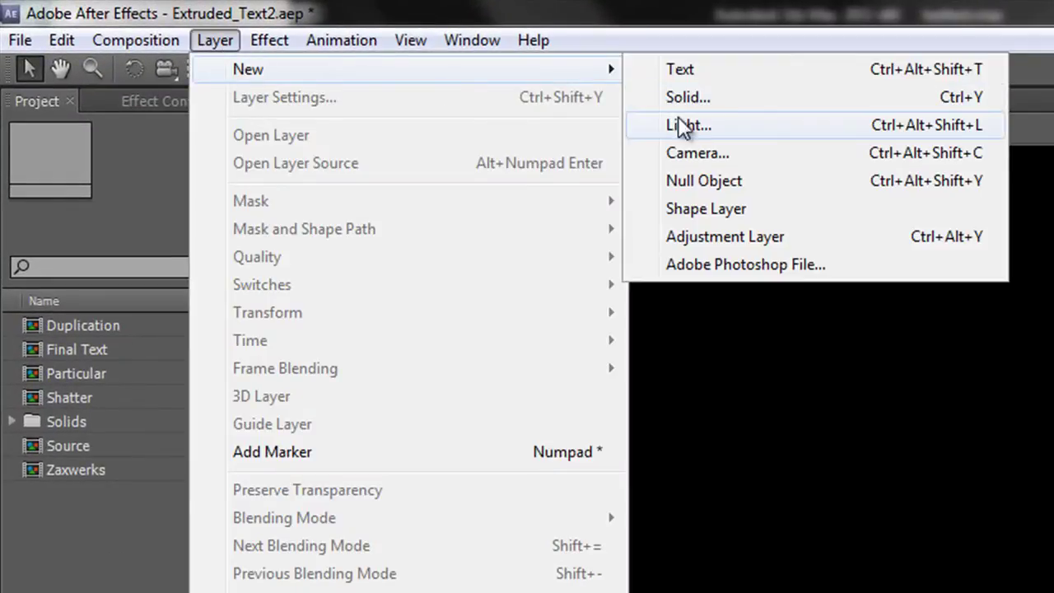
{"action": "left_click", "coordinate": [690, 98]}
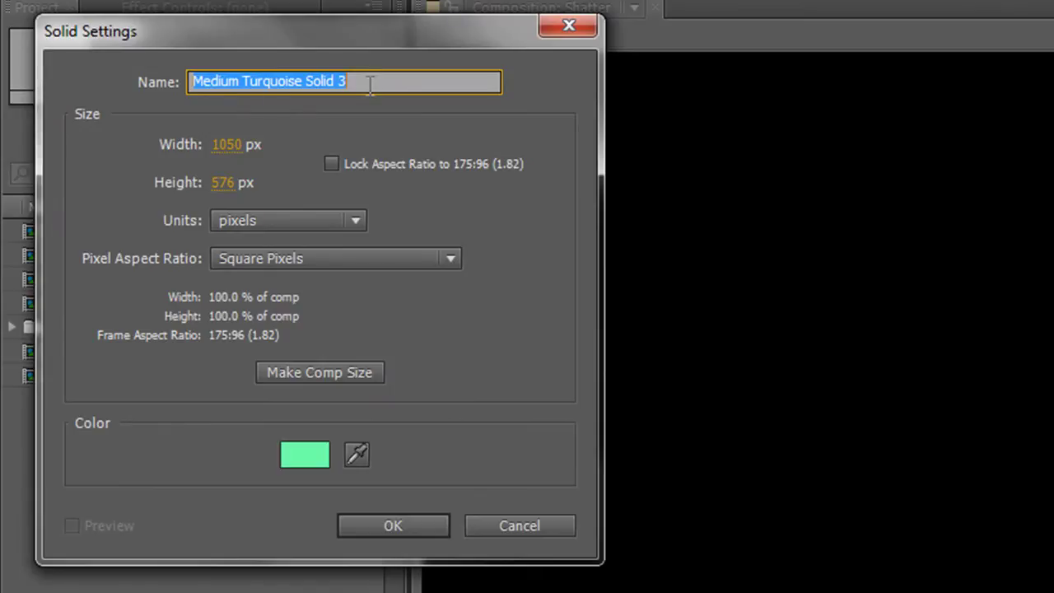
{"action": "type", "text": "Sh"}
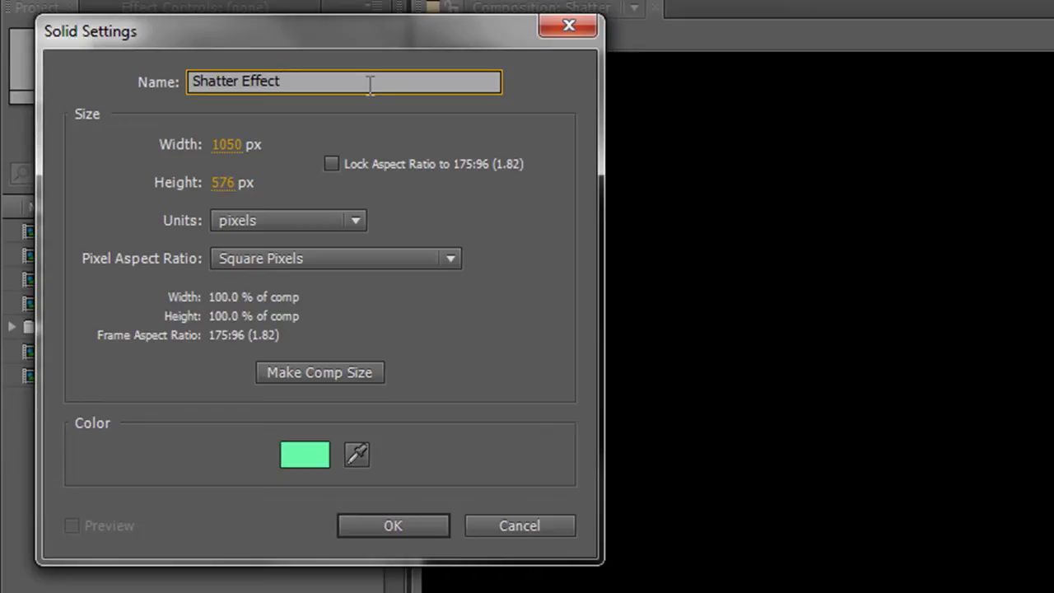
{"action": "type", "text": "atter Effect"}
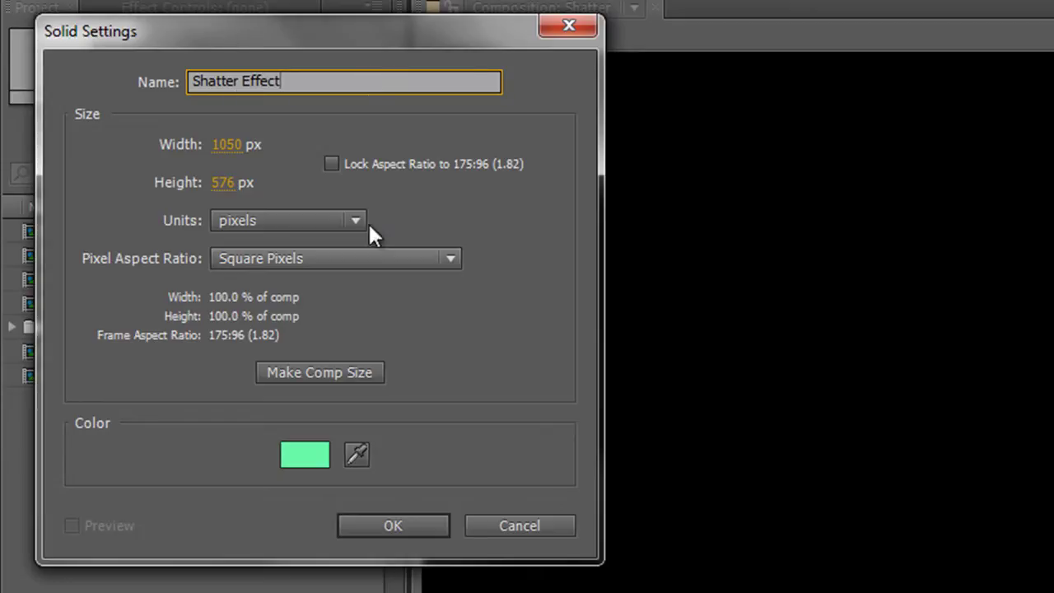
{"action": "left_click", "coordinate": [395, 525]}
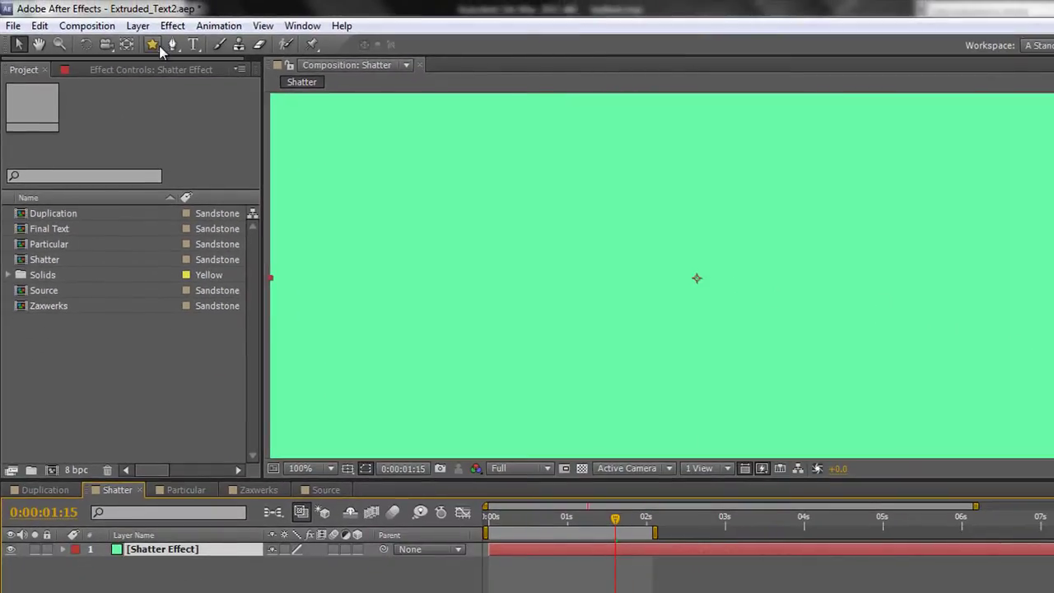
- Apply the Shatter simulation effect to the Shatter Effect solid
{"action": "left_click", "coordinate": [172, 25]}
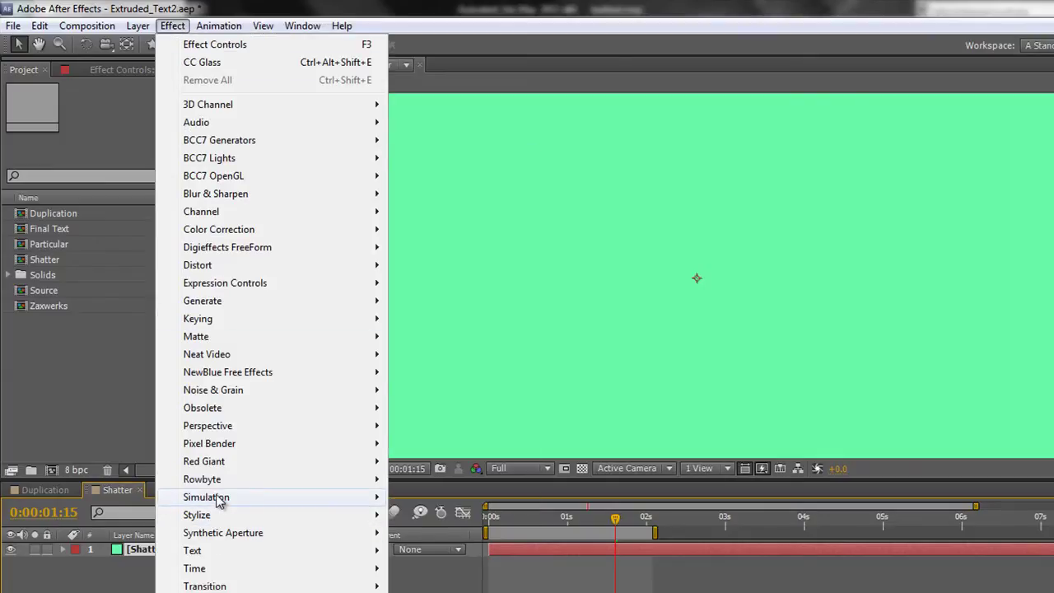
{"action": "mouse_move", "coordinate": [217, 499]}
{"action": "left_click", "coordinate": [416, 479]}
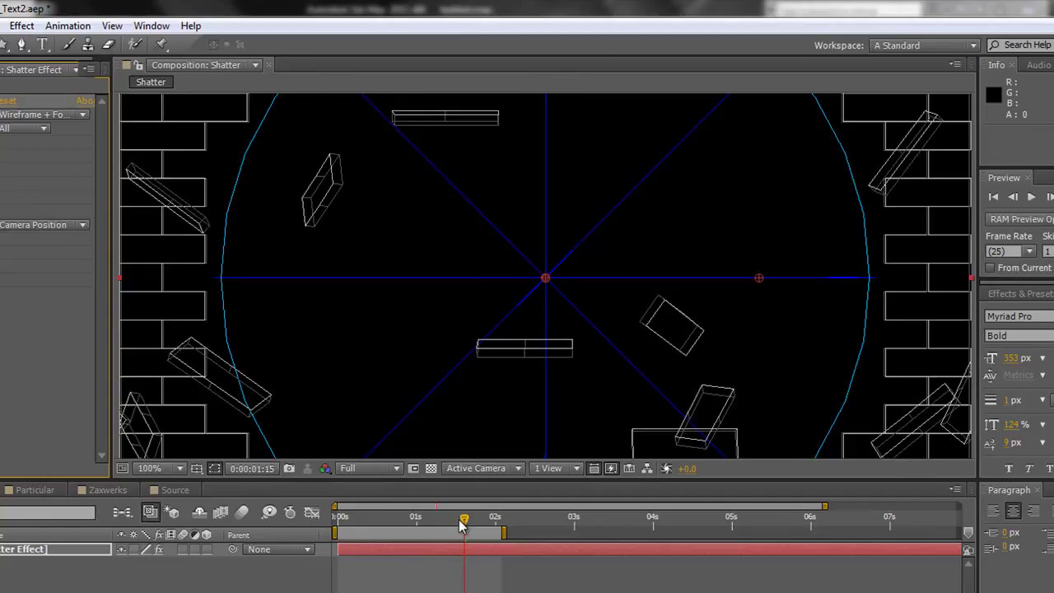
- Scrub the composition from its first frame to 0:00:00:08 to examine how the brick pieces move
{"action": "left_click_drag", "start_coordinate": [473, 517], "coordinate": [338, 534]}
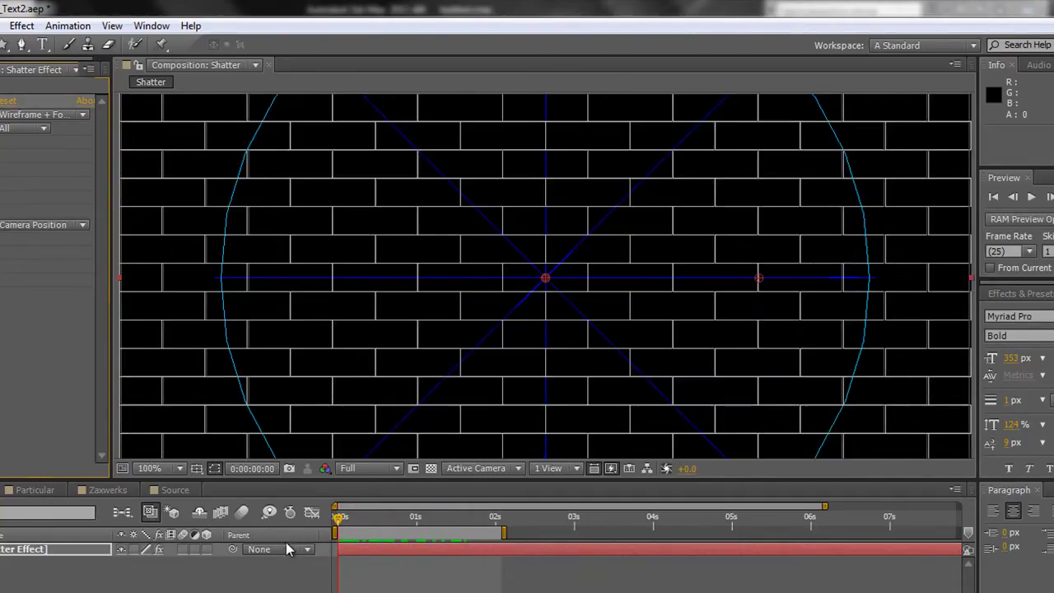
{"action": "left_click", "coordinate": [178, 468]}
{"action": "left_click", "coordinate": [171, 174]}
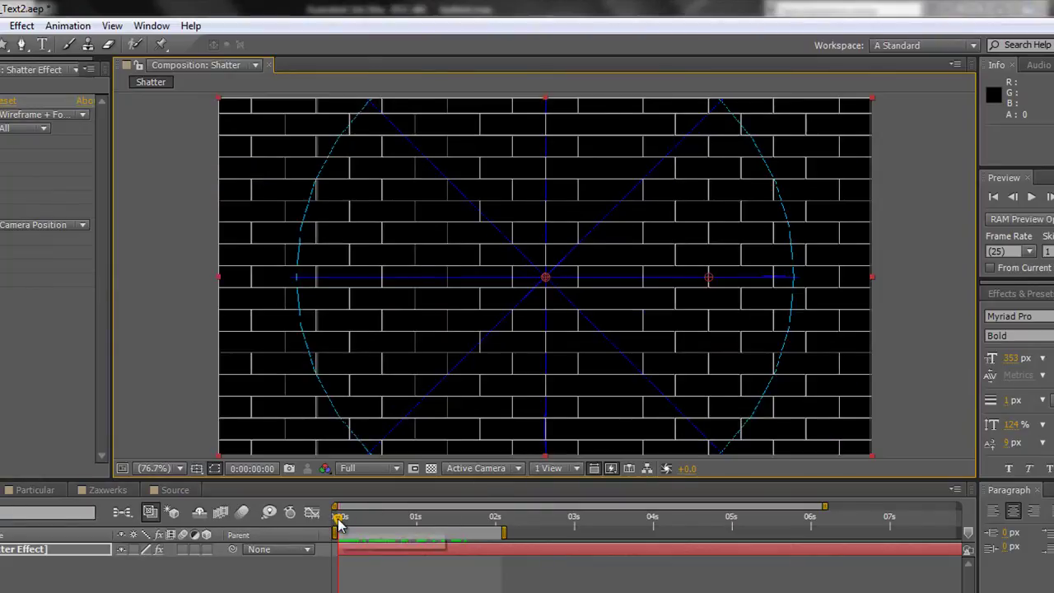
{"action": "left_click_drag", "start_coordinate": [340, 522], "coordinate": [323, 539]}
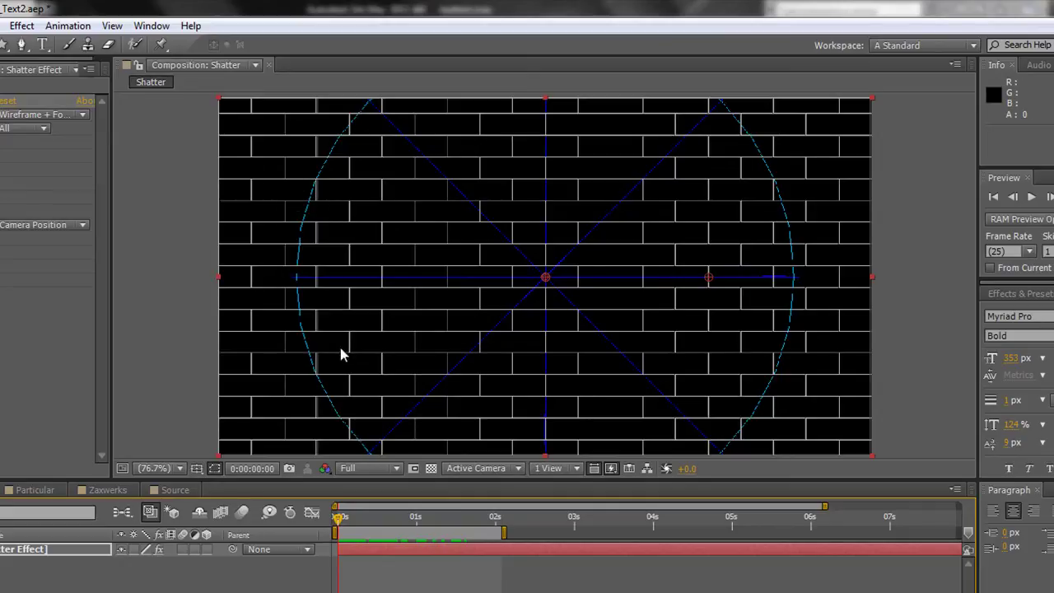
{"action": "left_click_drag", "start_coordinate": [338, 524], "coordinate": [364, 536]}
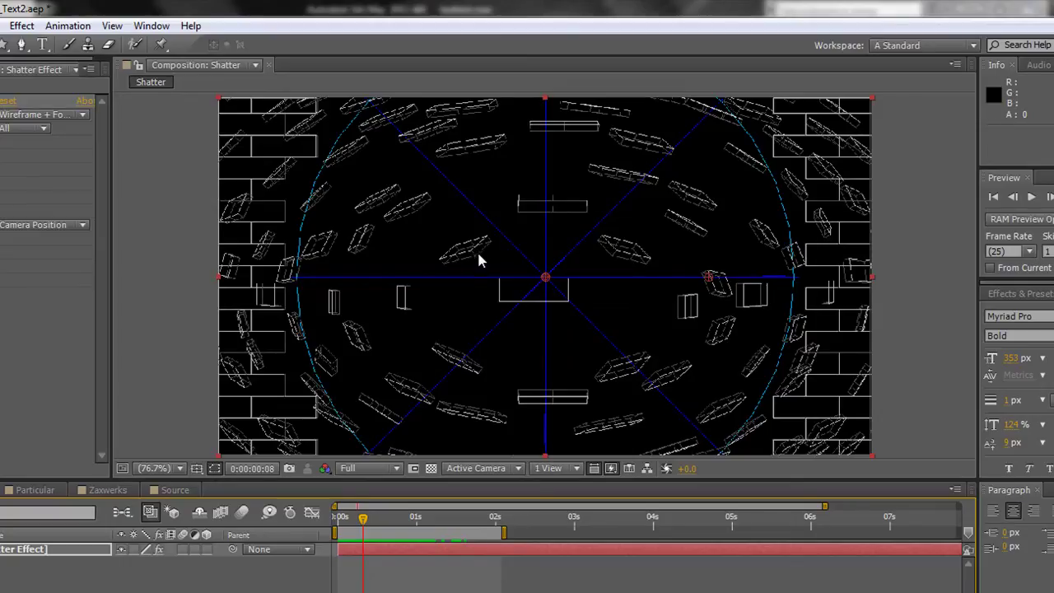
- Set the Shatter effect's view to Rendered and expand its Shape settings
{"action": "left_click", "coordinate": [83, 114]}
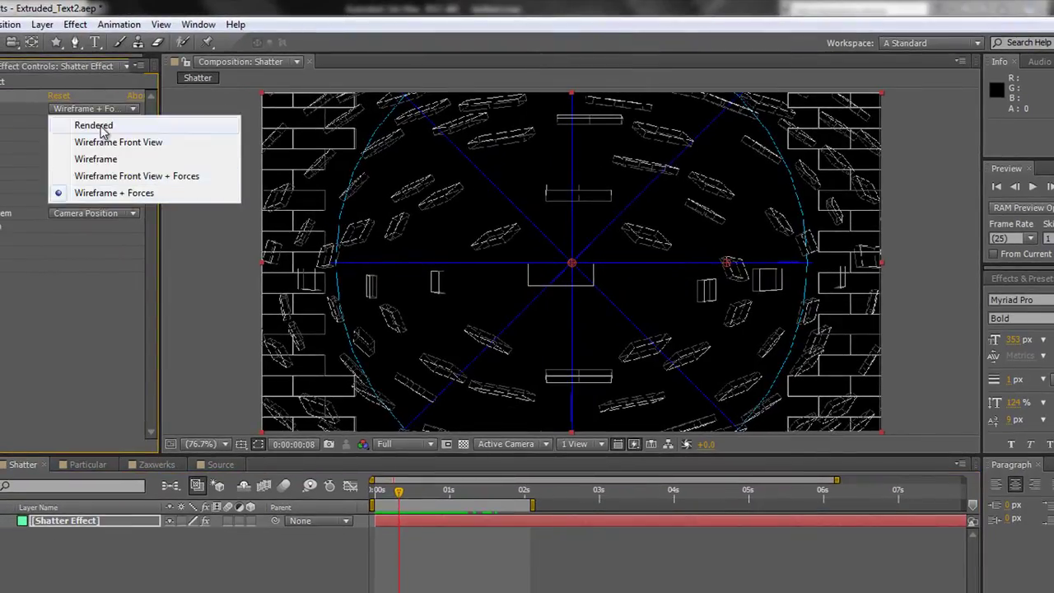
{"action": "left_click", "coordinate": [103, 127]}
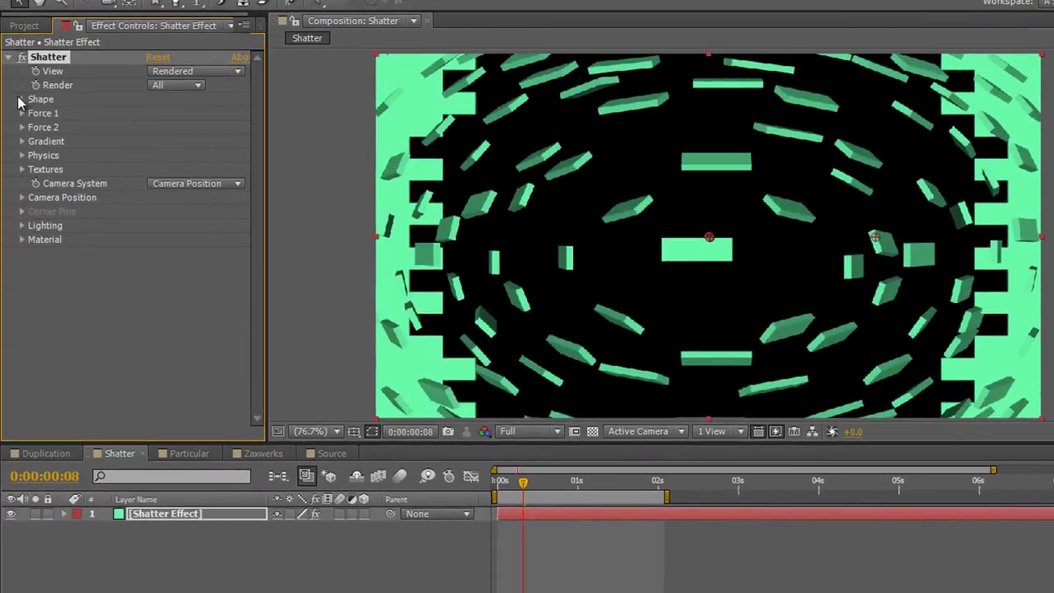
{"action": "left_click", "coordinate": [0, 134]}
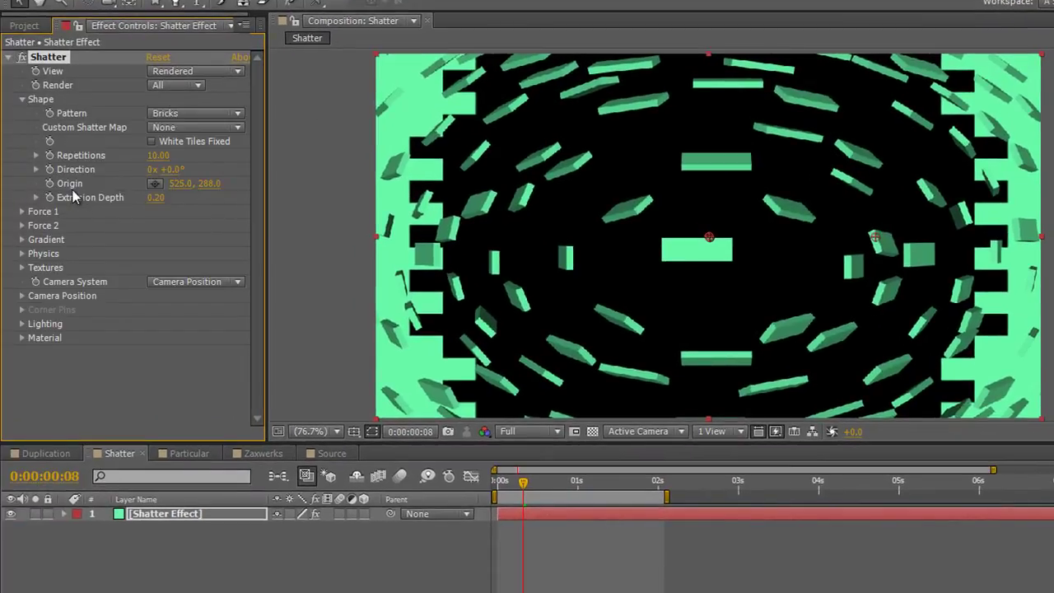
- Set the shape's Extrusion Depth to 0.16 and the Shatter view to Wireframe + Forces
{"action": "mouse_move", "coordinate": [155, 200]}
{"action": "left_mouse_down"}
{"action": "mouse_move", "coordinate": [214, 201]}
{"action": "mouse_move", "coordinate": [144, 201]}
{"action": "mouse_move", "coordinate": [161, 201]}
{"action": "mouse_move", "coordinate": [140, 190]}
{"action": "mouse_move", "coordinate": [153, 189]}
{"action": "left_mouse_up"}
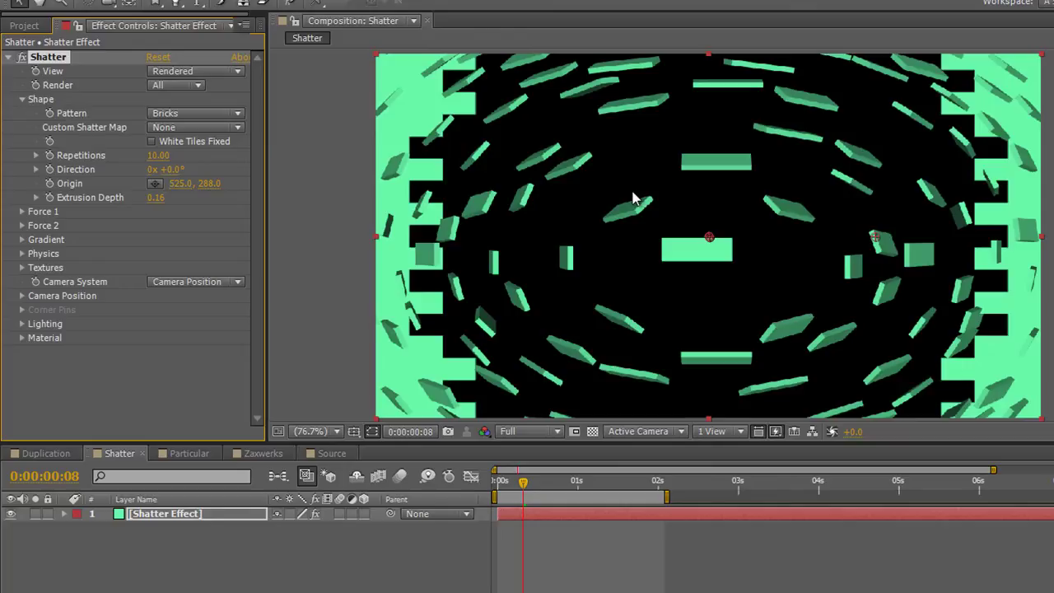
{"action": "left_click", "coordinate": [239, 72]}
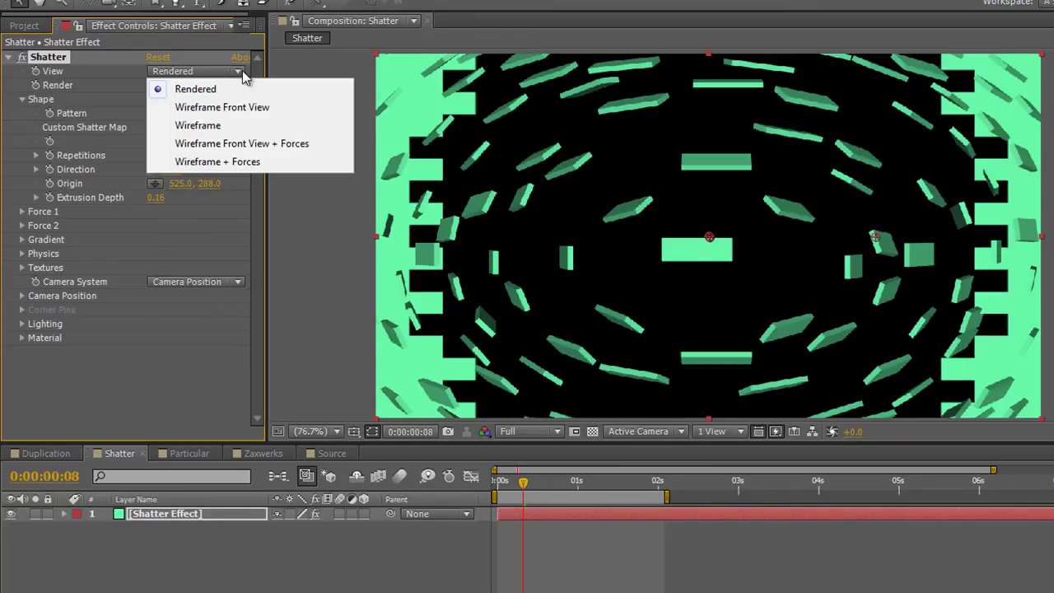
{"action": "left_click", "coordinate": [217, 161]}
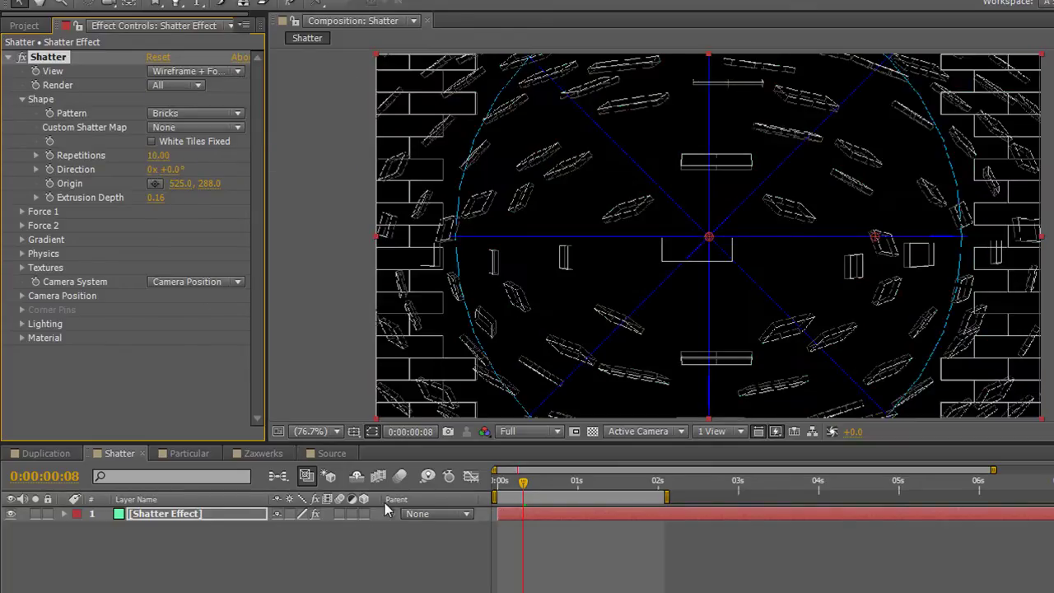
- Switch to 3ds Max and move the green sphere along X to examine how it intersects the blue plane
{"action": "left_click", "coordinate": [181, 591]}
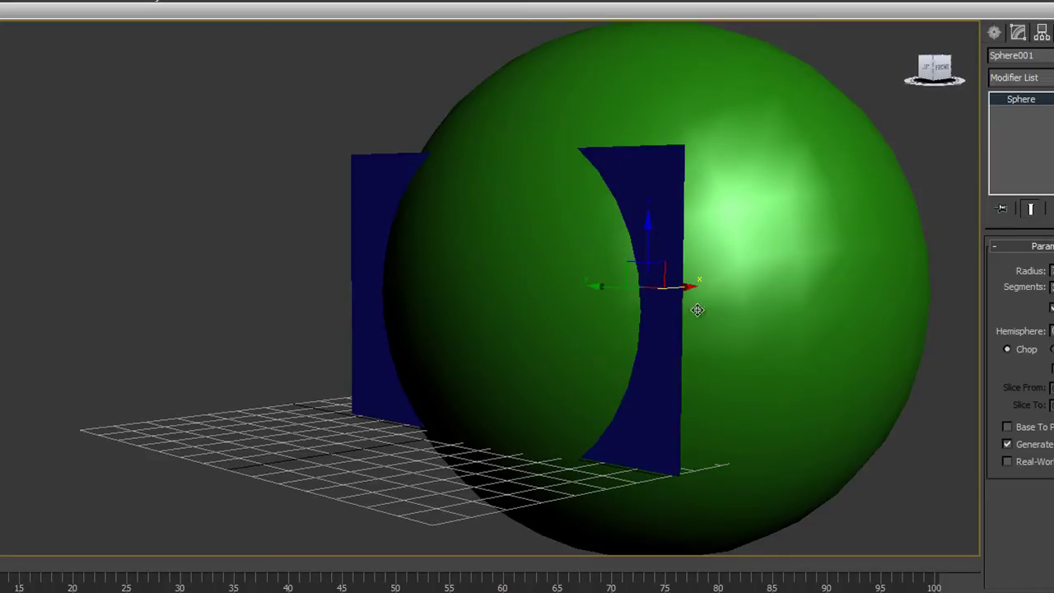
{"action": "left_click_drag", "start_coordinate": [693, 285], "coordinate": [722, 280]}
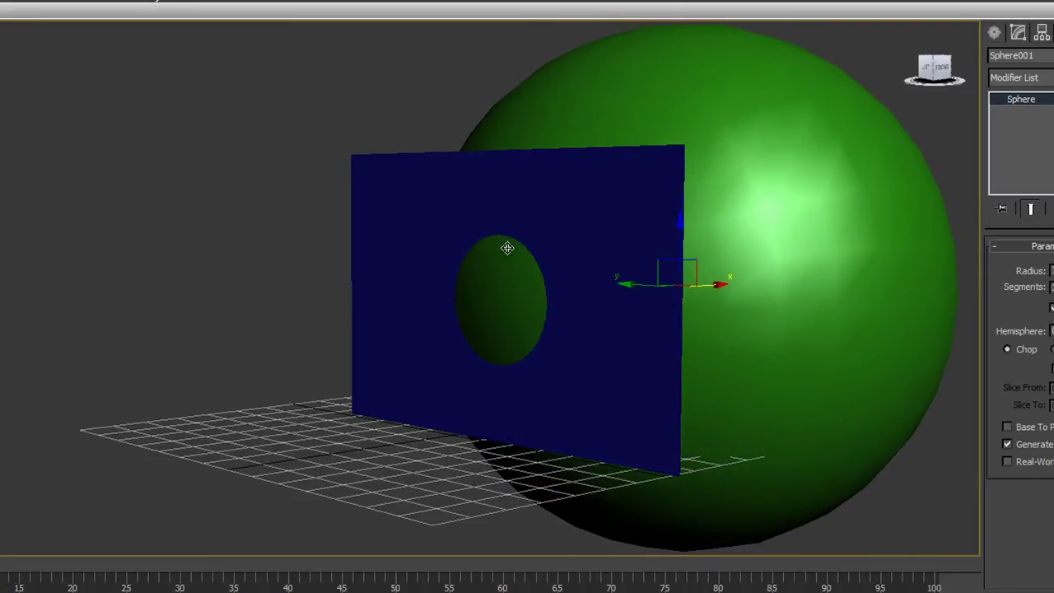
{"action": "left_click_drag", "start_coordinate": [729, 283], "coordinate": [789, 276]}
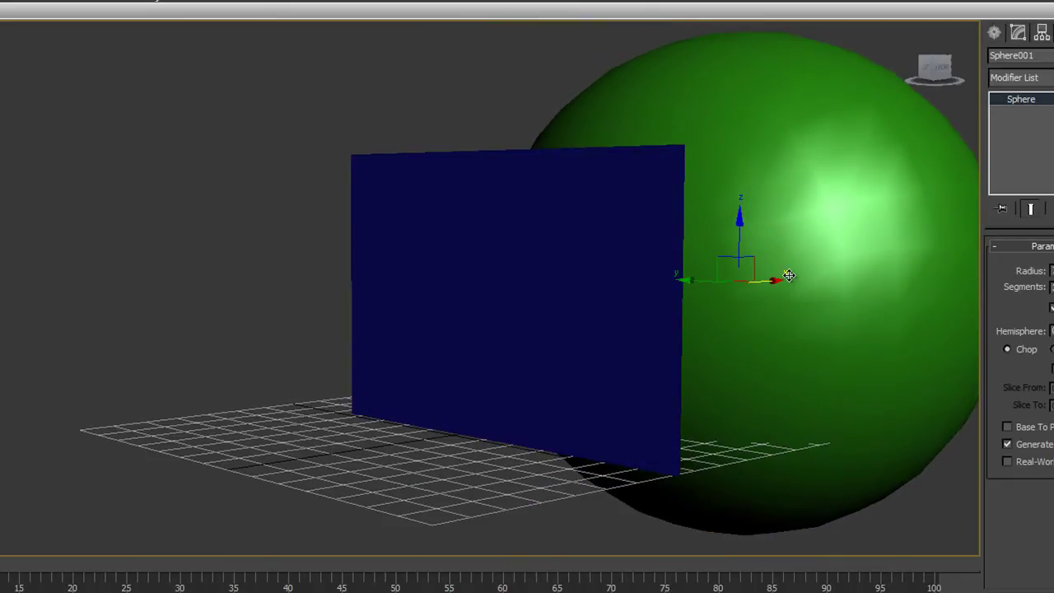
{"action": "left_click_drag", "start_coordinate": [789, 275], "coordinate": [741, 280]}
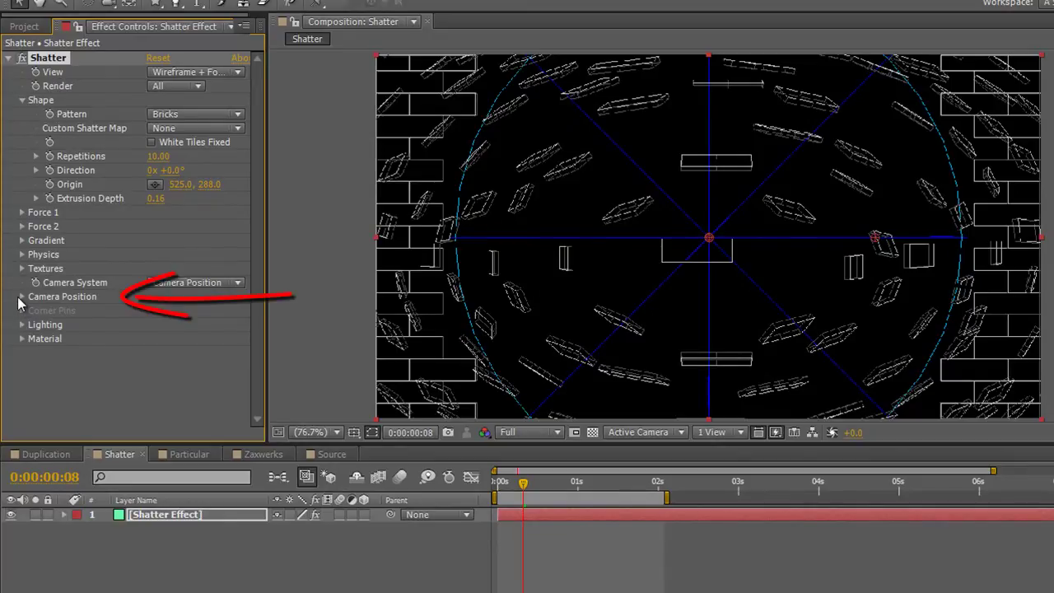
- Switch back to After Effects and set the Shatter camera position's Y Rotation to 92°
{"action": "left_click", "coordinate": [31, 378]}
{"action": "left_click", "coordinate": [23, 297]}
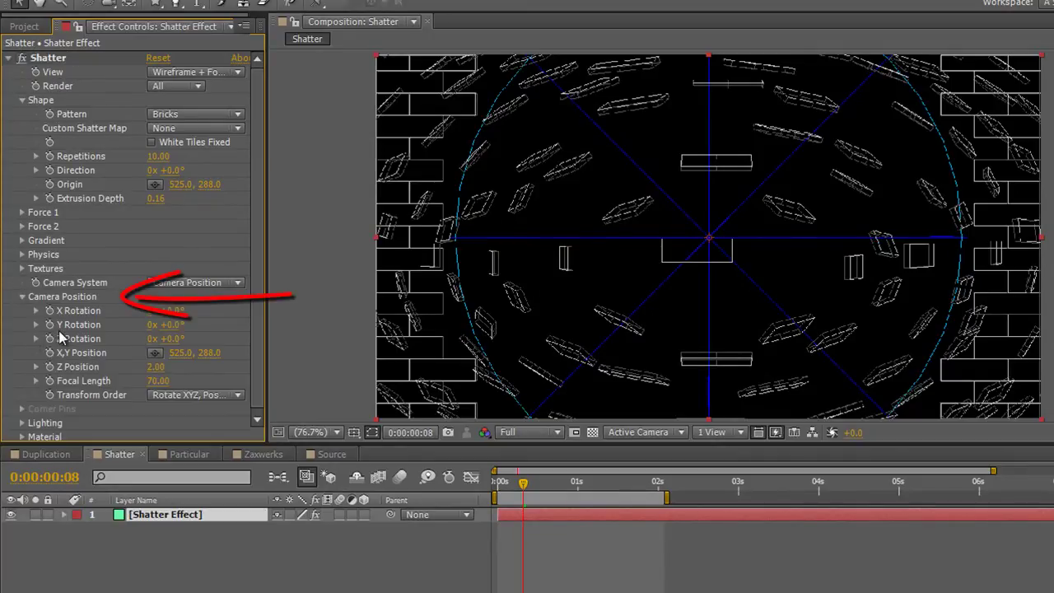
{"action": "left_click_drag", "start_coordinate": [165, 324], "coordinate": [255, 333]}
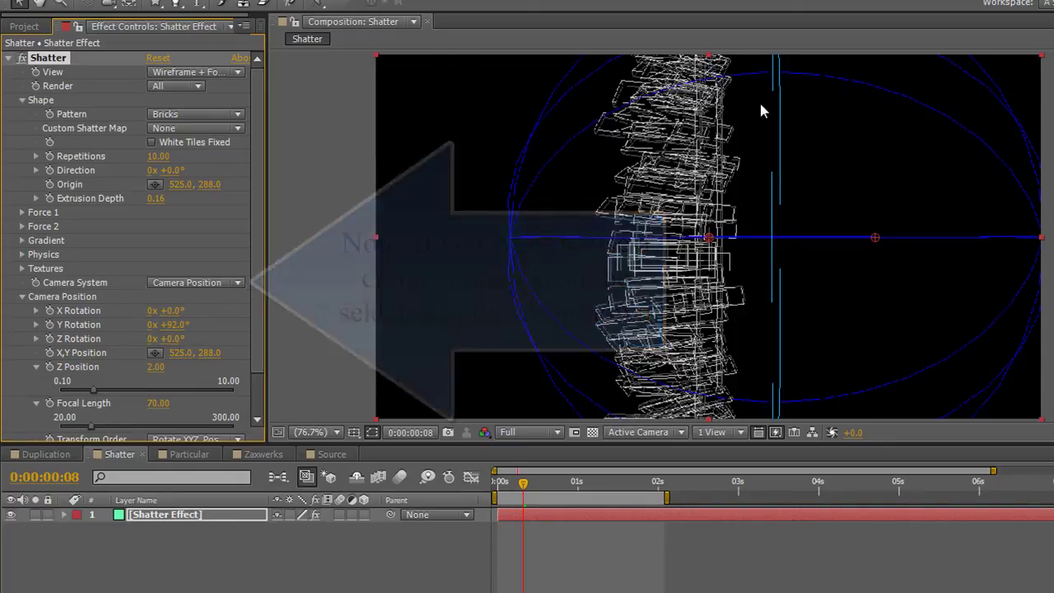
- Set Force 1's Depth to 0.51 and play the composition to 0:00:01:08 to check the wall
{"action": "left_click", "coordinate": [22, 214]}
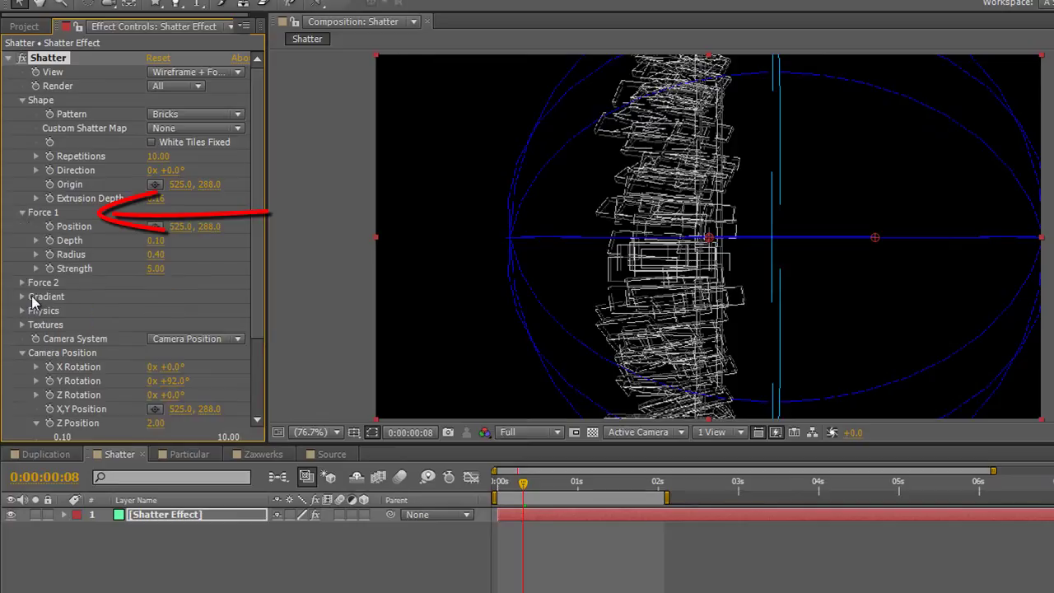
{"action": "left_click_drag", "start_coordinate": [156, 241], "coordinate": [183, 245]}
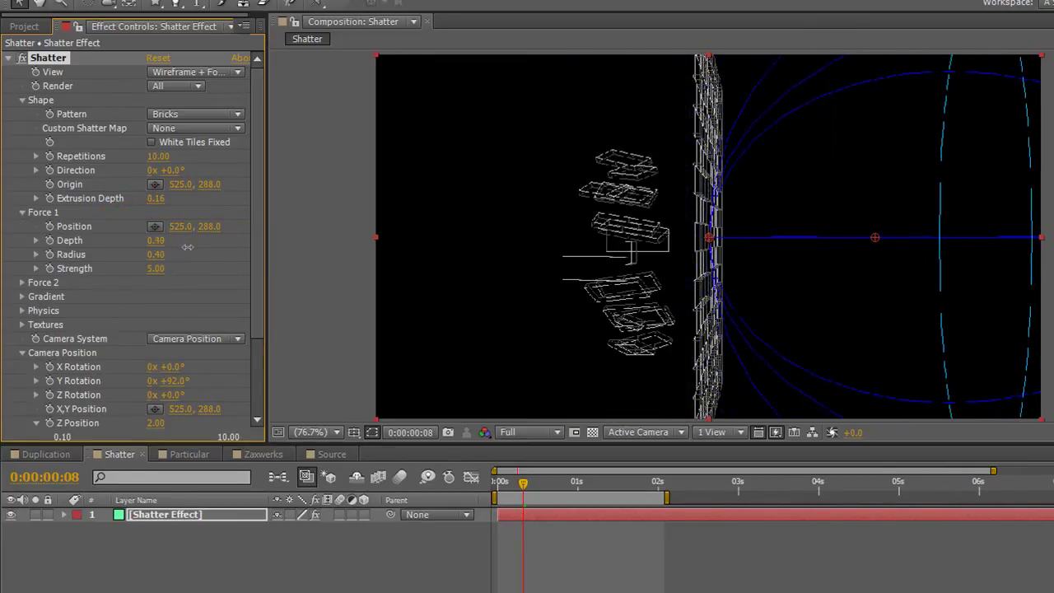
{"action": "left_click_drag", "start_coordinate": [186, 246], "coordinate": [198, 248]}
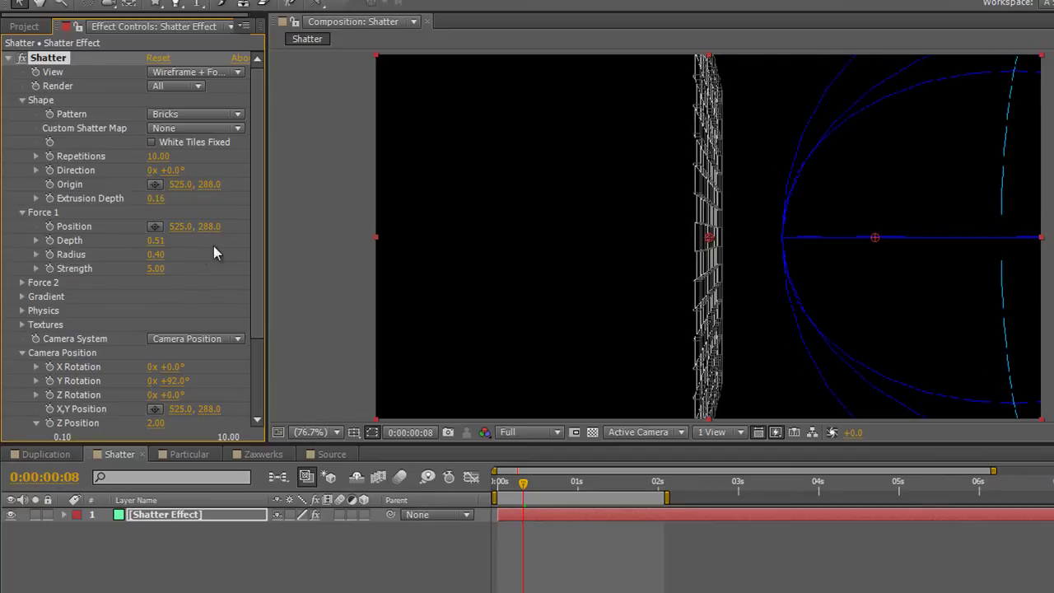
{"action": "key", "text": "space"}
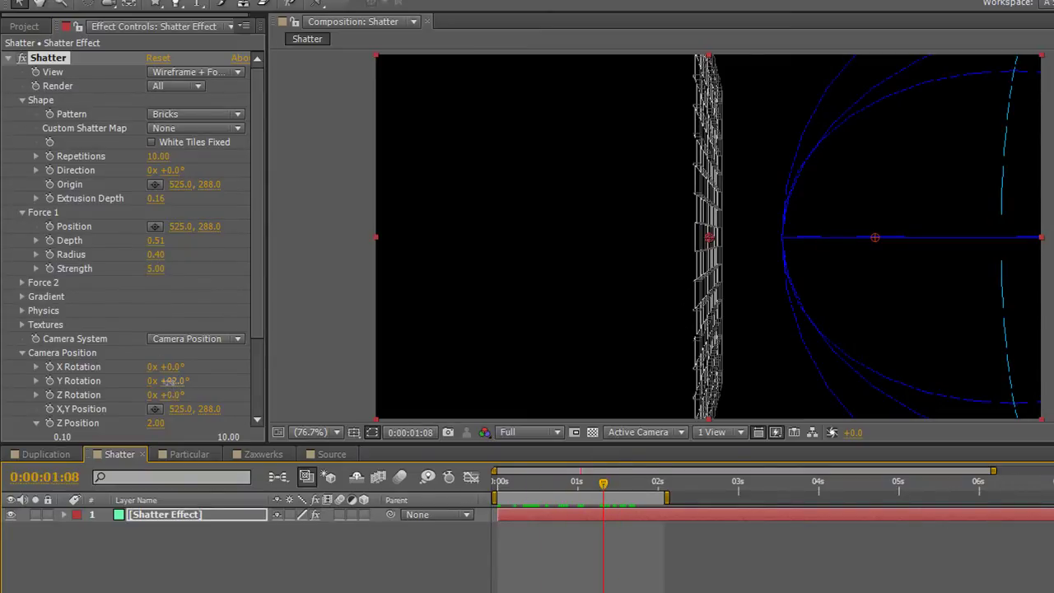
- Set the Shatter camera's Y Rotation to 89° and the effect's view to Rendered
{"action": "left_click_drag", "start_coordinate": [173, 382], "coordinate": [175, 381]}
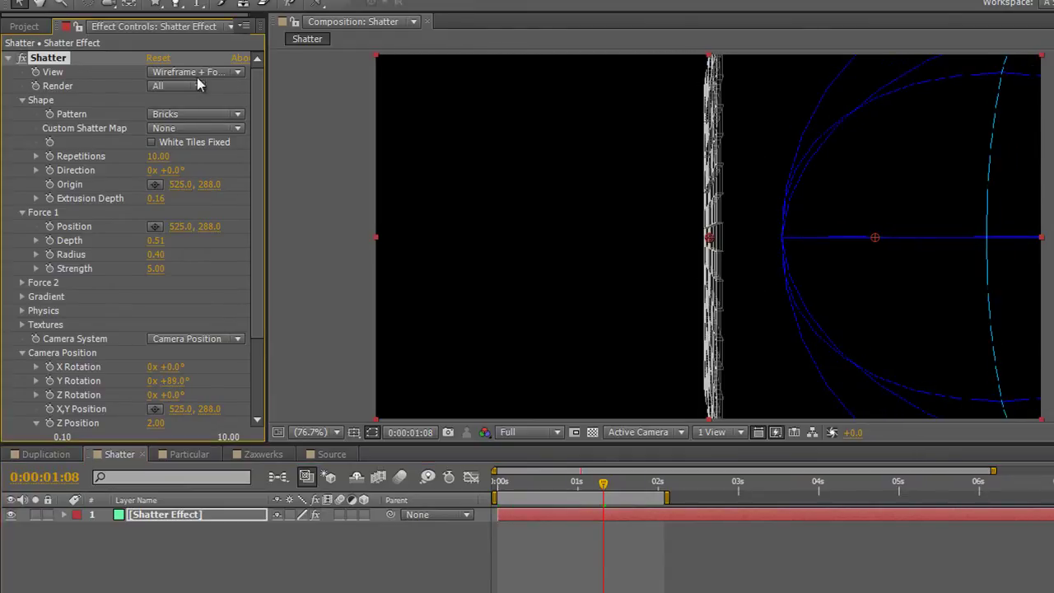
{"action": "left_click", "coordinate": [234, 74]}
{"action": "left_click", "coordinate": [225, 89]}
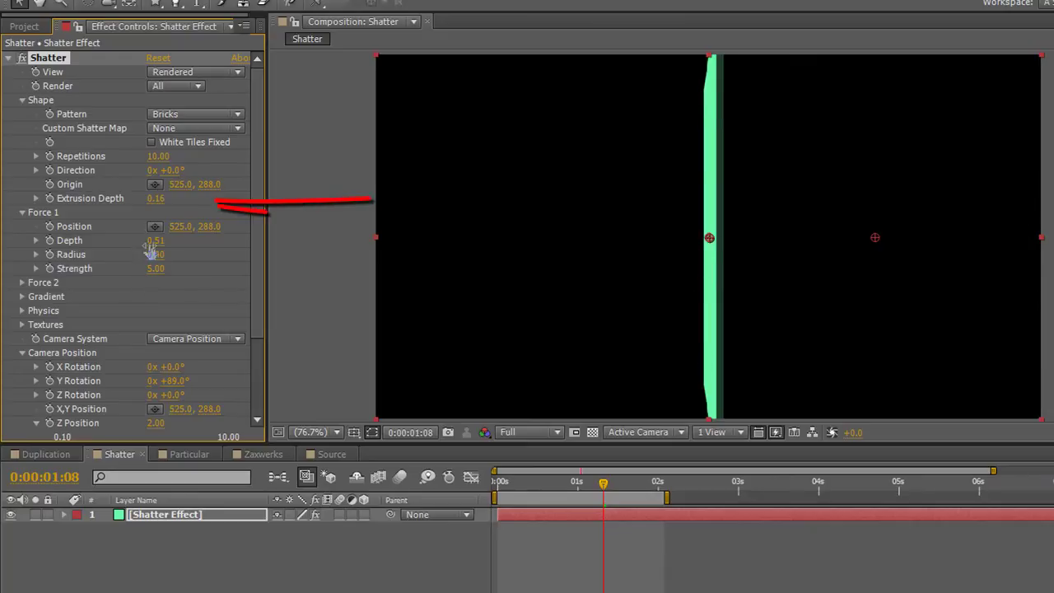
- Increase the shape's Extrusion Depth to 0.30 and reset the Shatter camera's Y Rotation
{"action": "mouse_move", "coordinate": [156, 200]}
{"action": "left_mouse_down"}
{"action": "mouse_move", "coordinate": [281, 214]}
{"action": "mouse_move", "coordinate": [164, 215]}
{"action": "mouse_move", "coordinate": [181, 213]}
{"action": "left_mouse_up"}
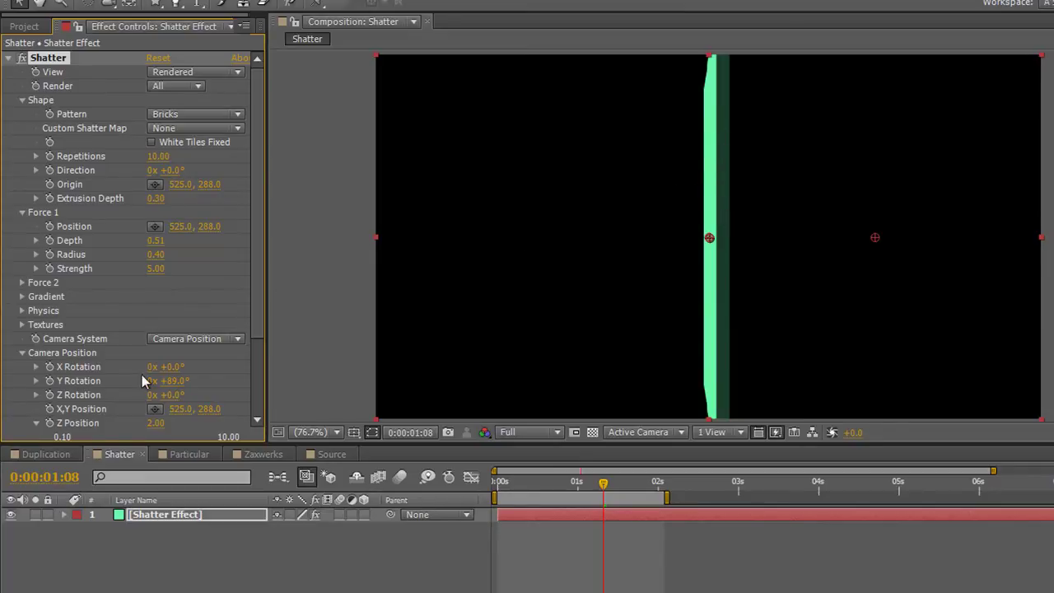
{"action": "right_click", "coordinate": [81, 386]}
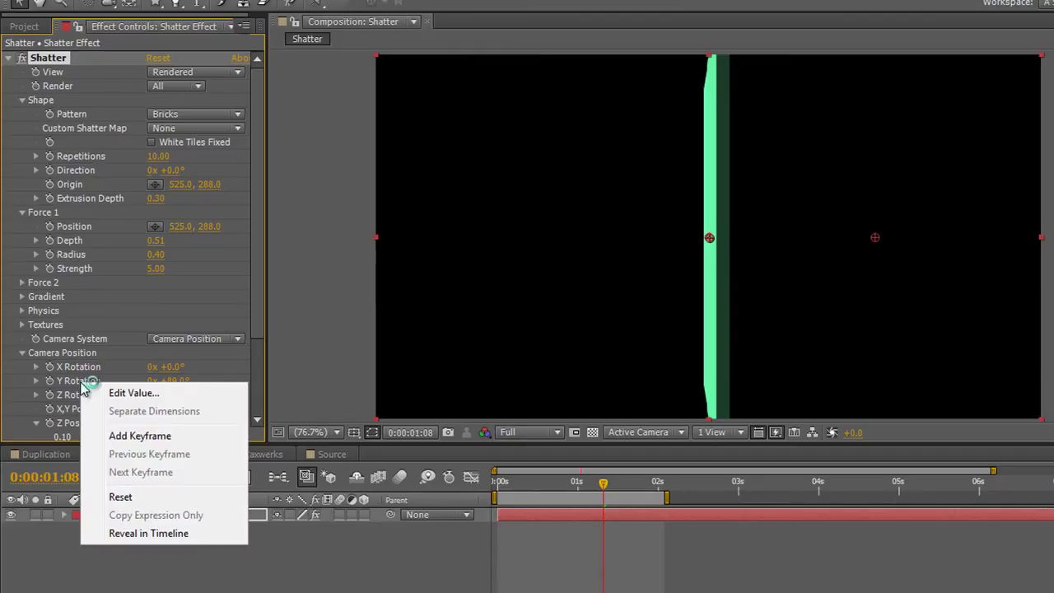
{"action": "left_click", "coordinate": [120, 497]}
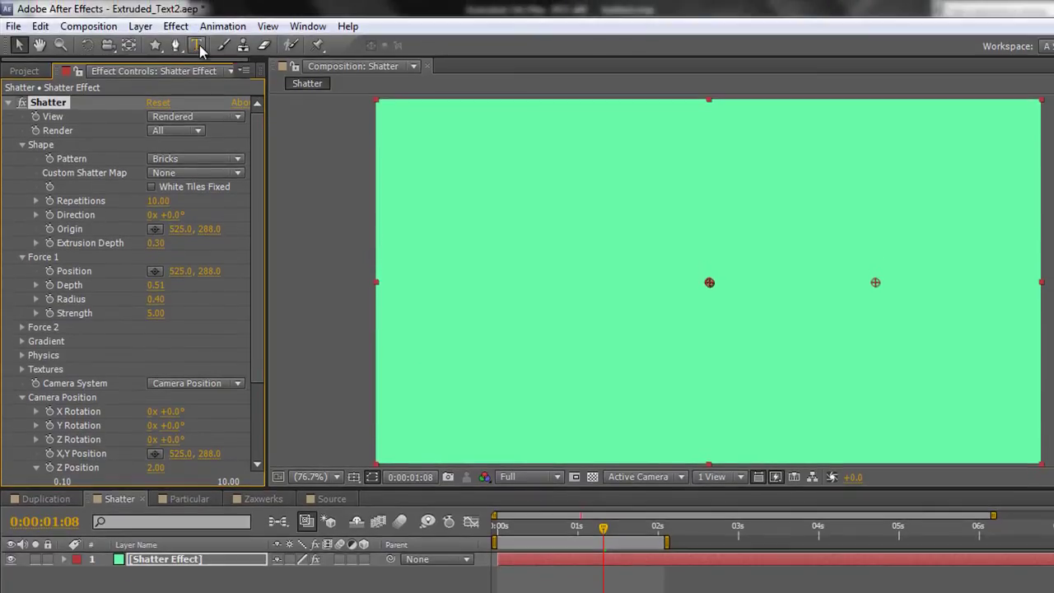
- Add a text layer reading "Text" with the Type tool and move it to the middle of the composition
{"action": "left_click", "coordinate": [198, 2]}
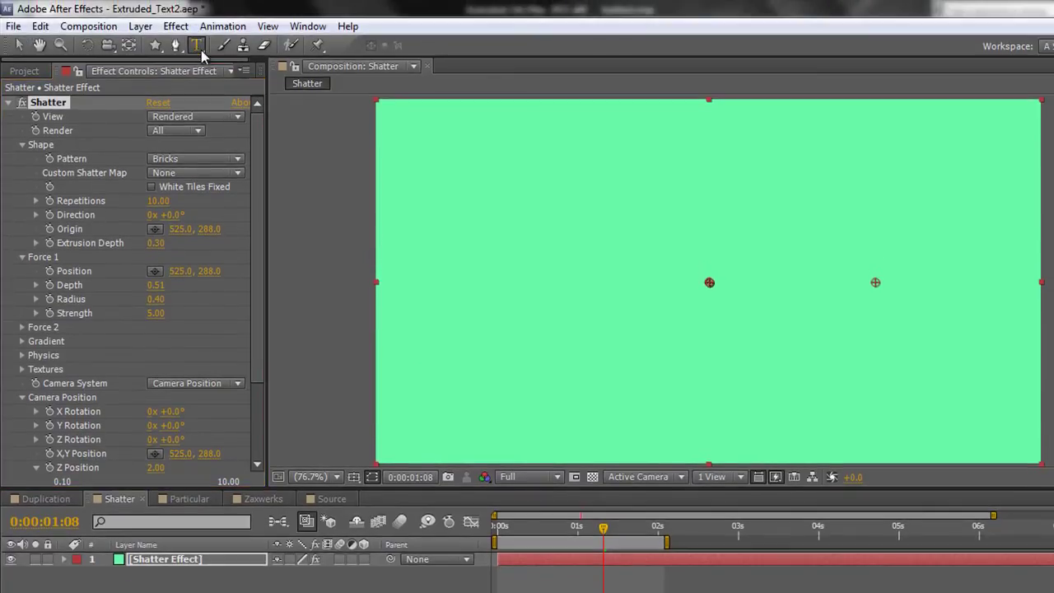
{"action": "left_click", "coordinate": [200, 47]}
{"action": "left_click", "coordinate": [606, 280]}
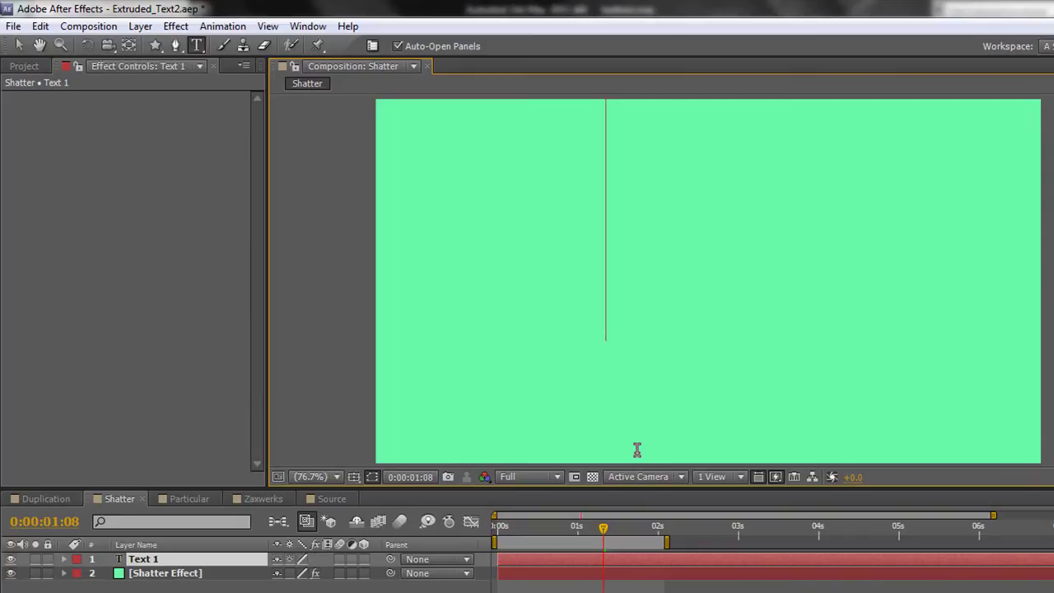
{"action": "type", "text": "Text"}
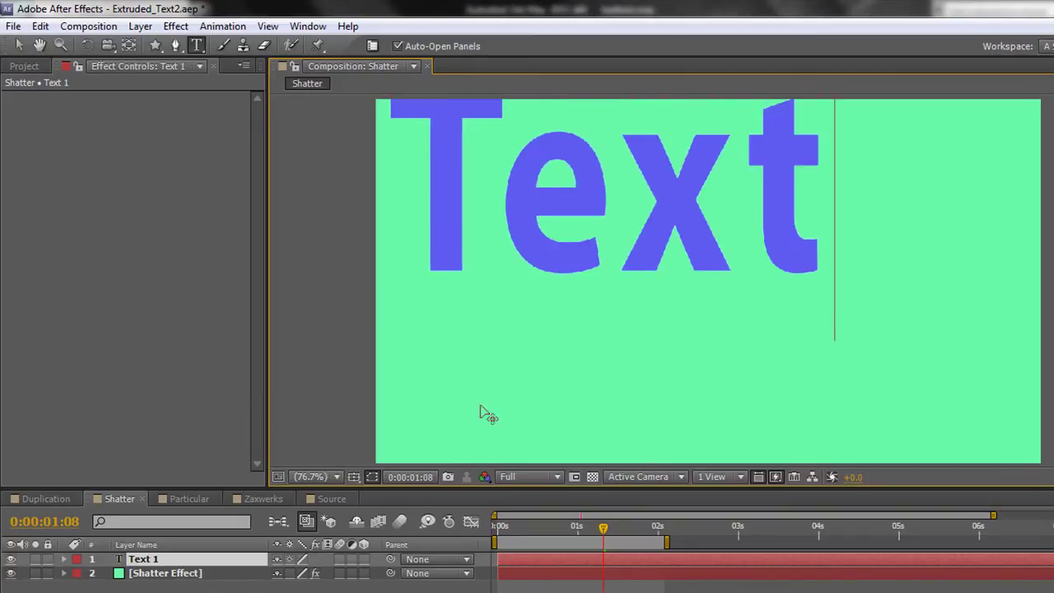
{"action": "left_click", "coordinate": [19, 45]}
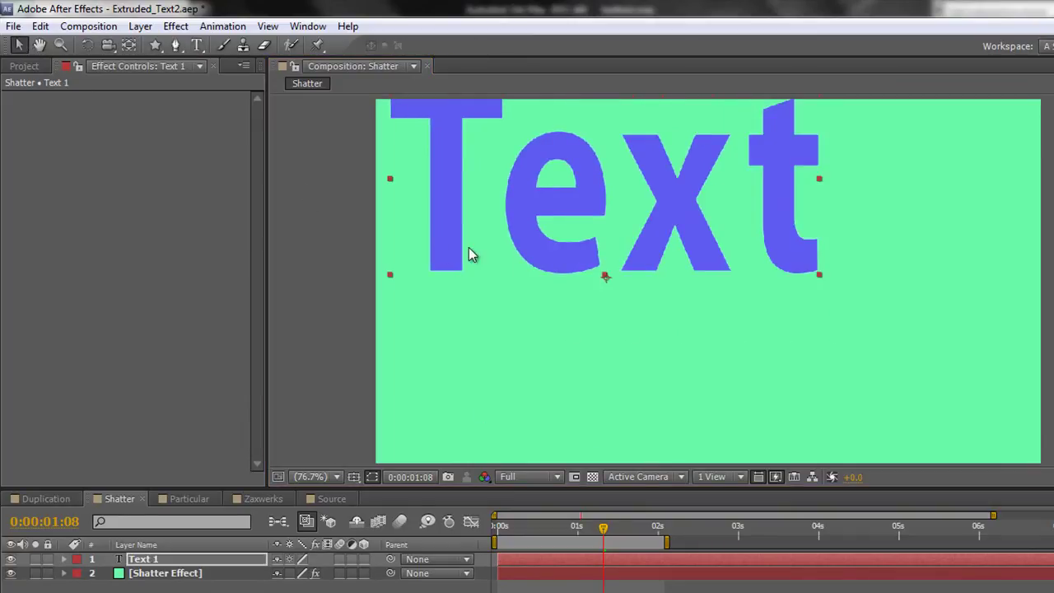
{"action": "left_click_drag", "start_coordinate": [467, 254], "coordinate": [554, 342]}
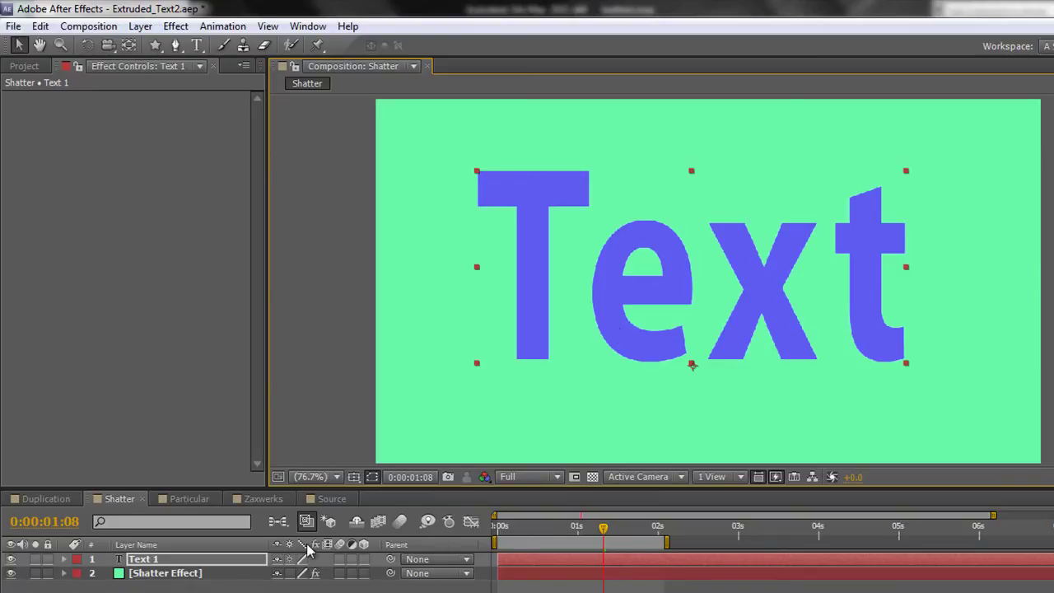
{"action": "left_click", "coordinate": [124, 499]}
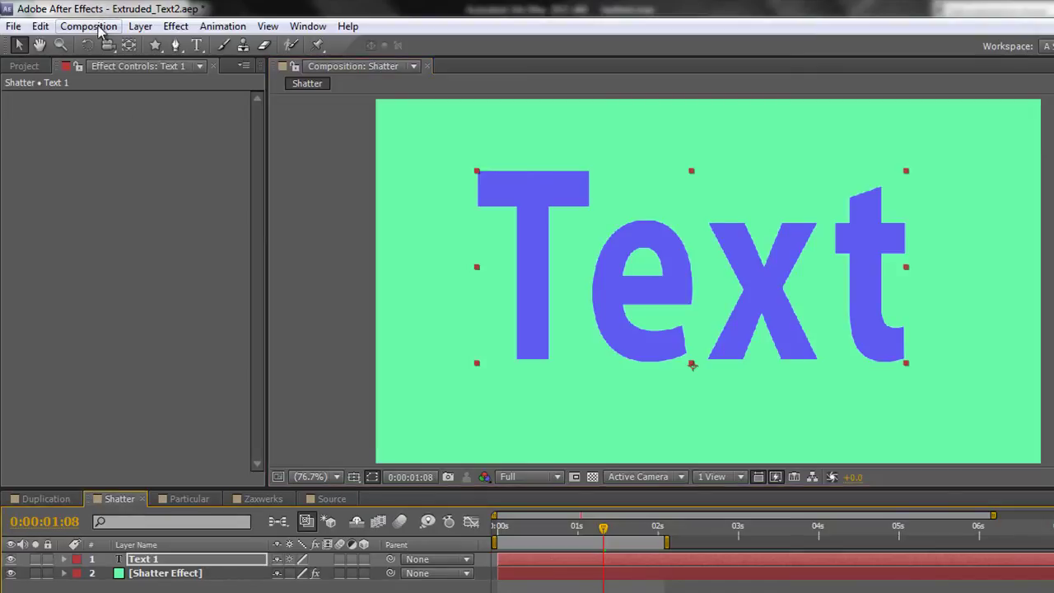
{"action": "left_click", "coordinate": [92, 26]}
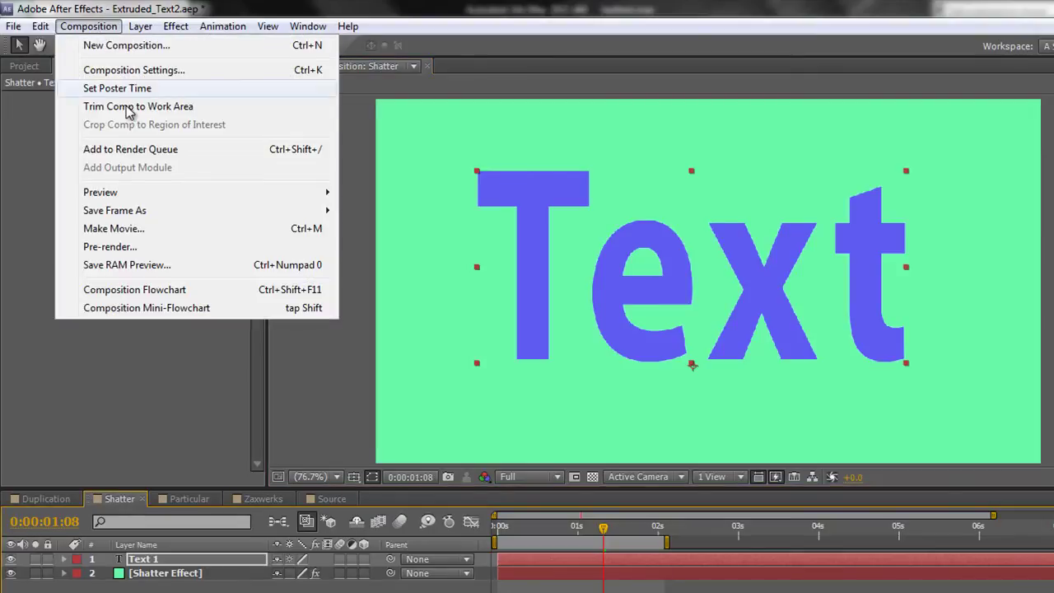
{"action": "left_click", "coordinate": [111, 73]}
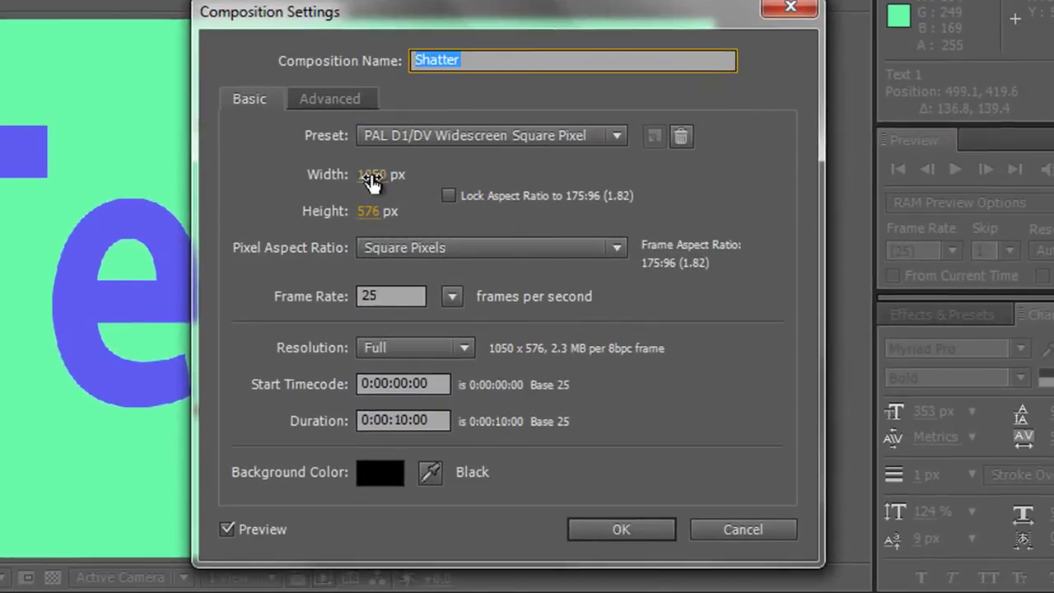
{"action": "left_click", "coordinate": [372, 180]}
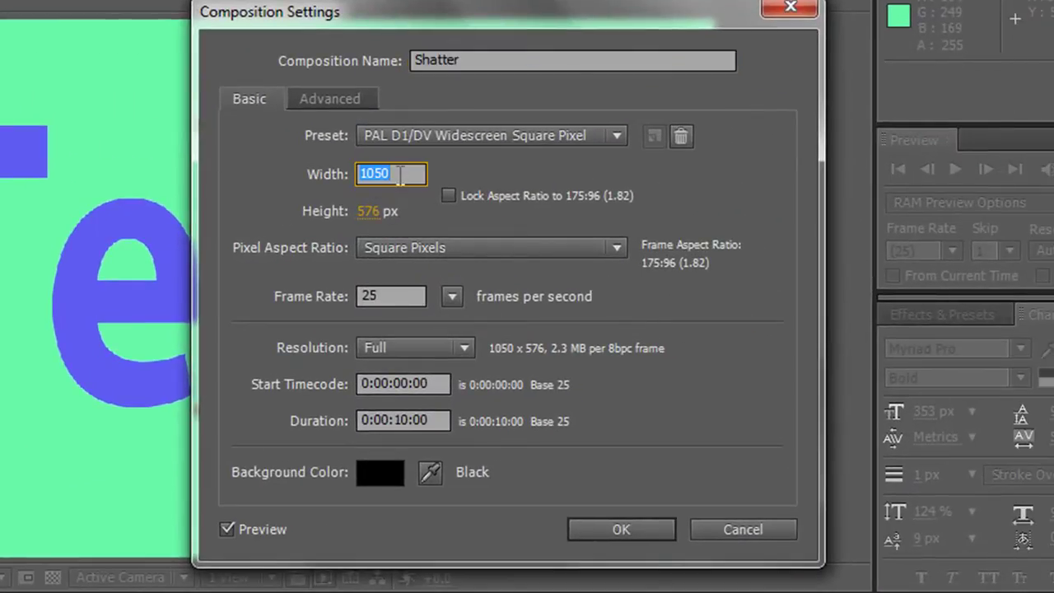
{"action": "left_click", "coordinate": [405, 173]}
{"action": "type", "text": "*4"}
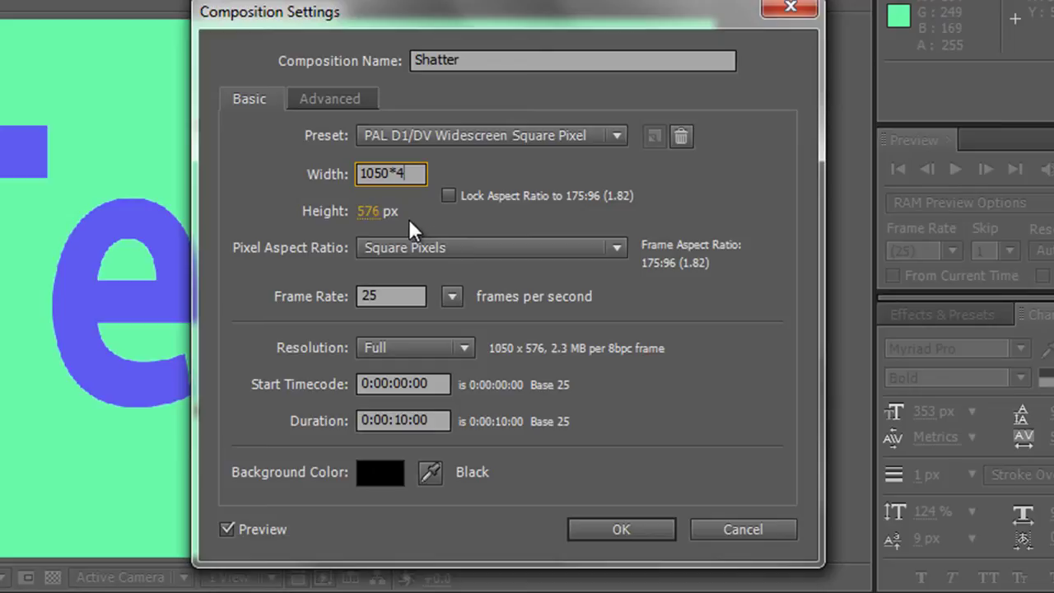
{"action": "left_click", "coordinate": [732, 524]}
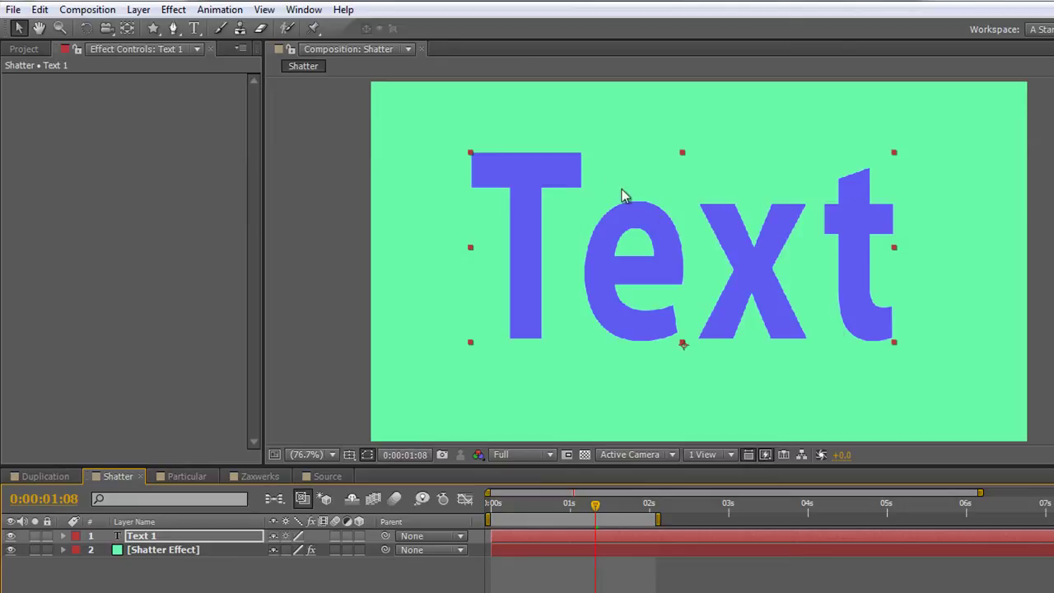
- Hide the Text 1 layer, then select the Shatter Effect layer and collapse its Force 1 settings
{"action": "left_click", "coordinate": [11, 537]}
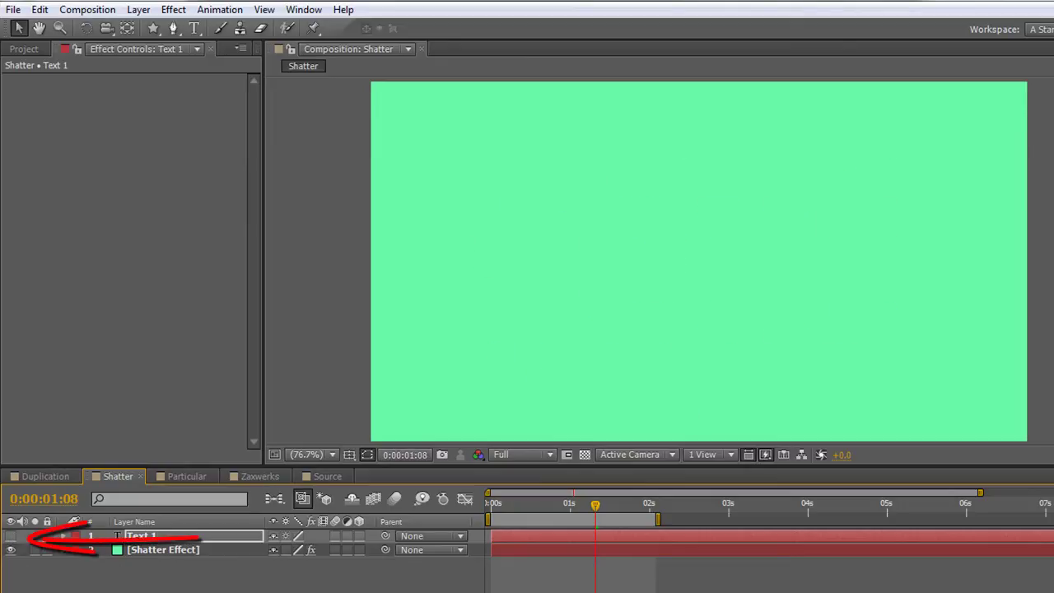
{"action": "left_click", "coordinate": [150, 552]}
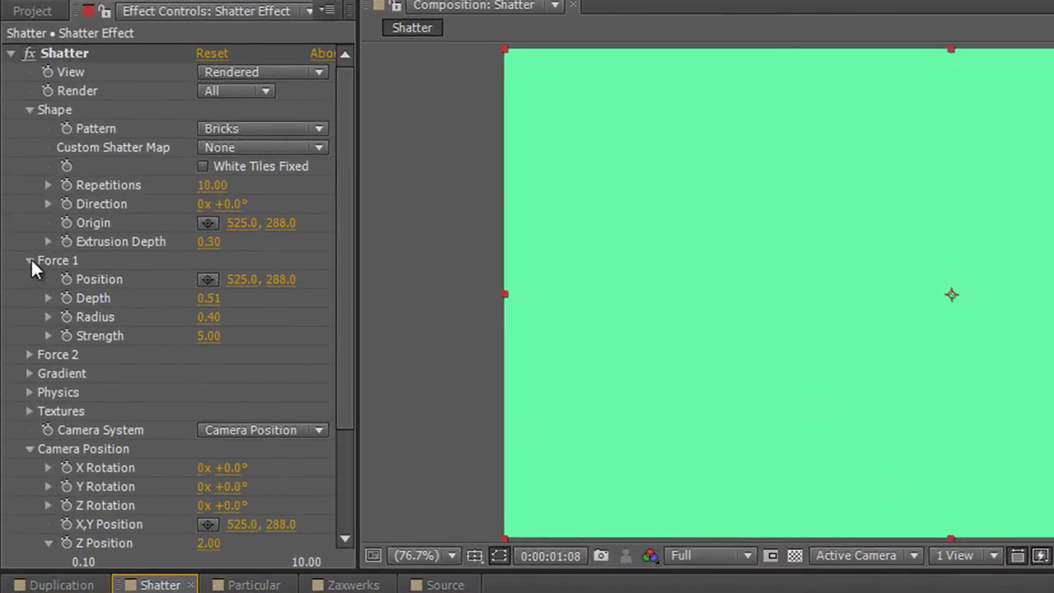
{"action": "left_click", "coordinate": [30, 260]}
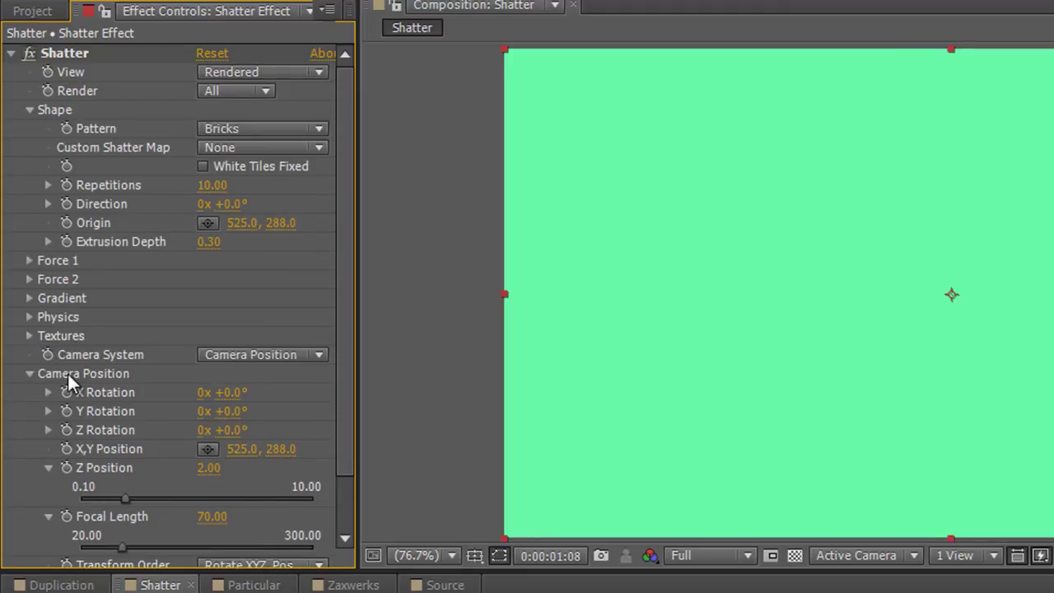
{"action": "scroll", "coordinate": [69, 377], "scroll_direction": "down", "scroll_amount": 2}
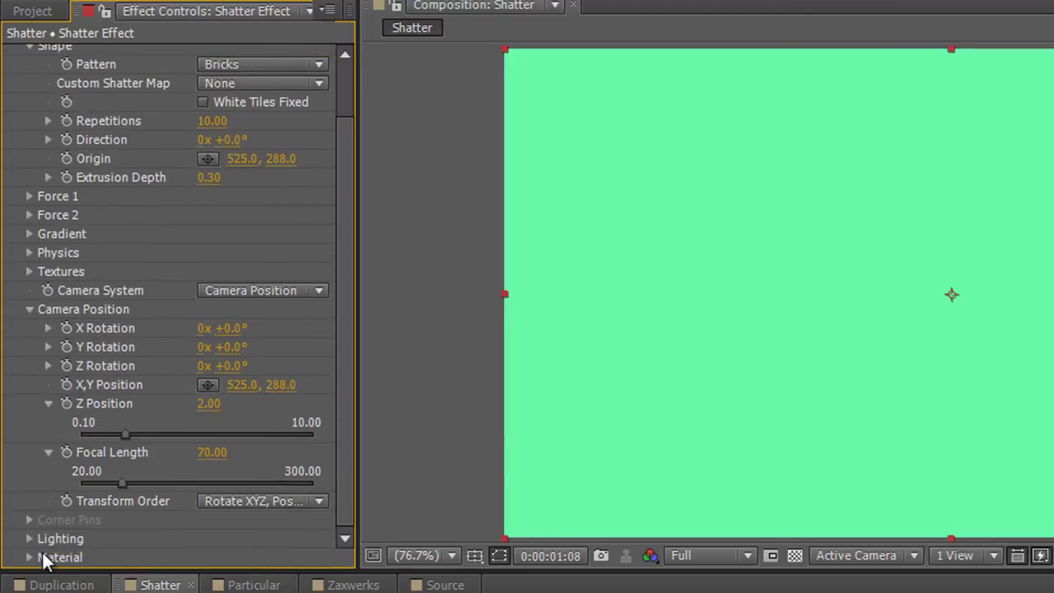
{"action": "scroll", "coordinate": [39, 399], "scroll_direction": "up", "scroll_amount": 2}
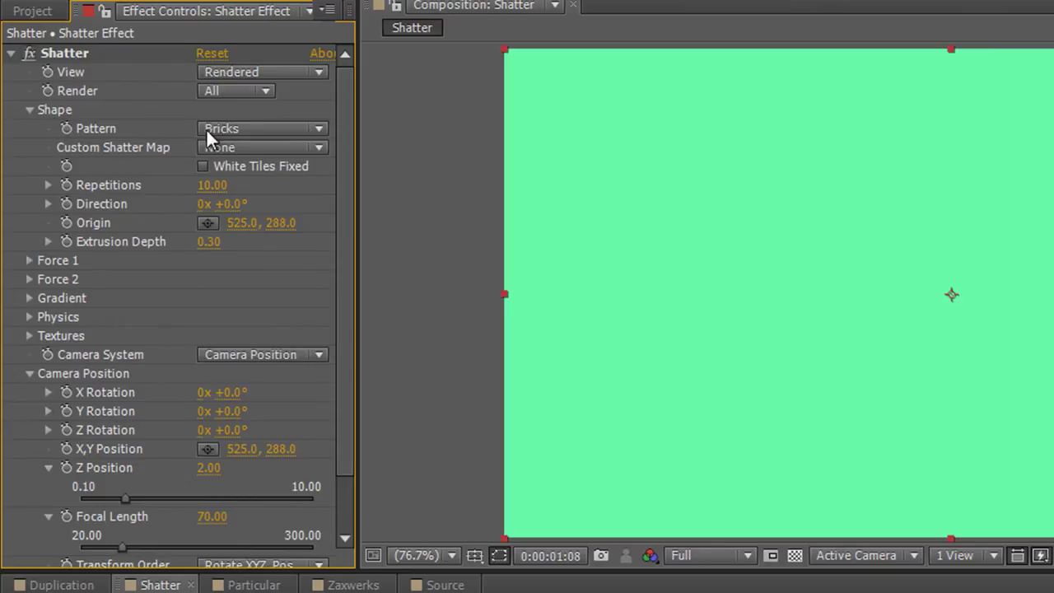
- Set the Shatter shape's Pattern to Custom and its Custom Shatter Map to the Text 1 layer
{"action": "left_click", "coordinate": [320, 130]}
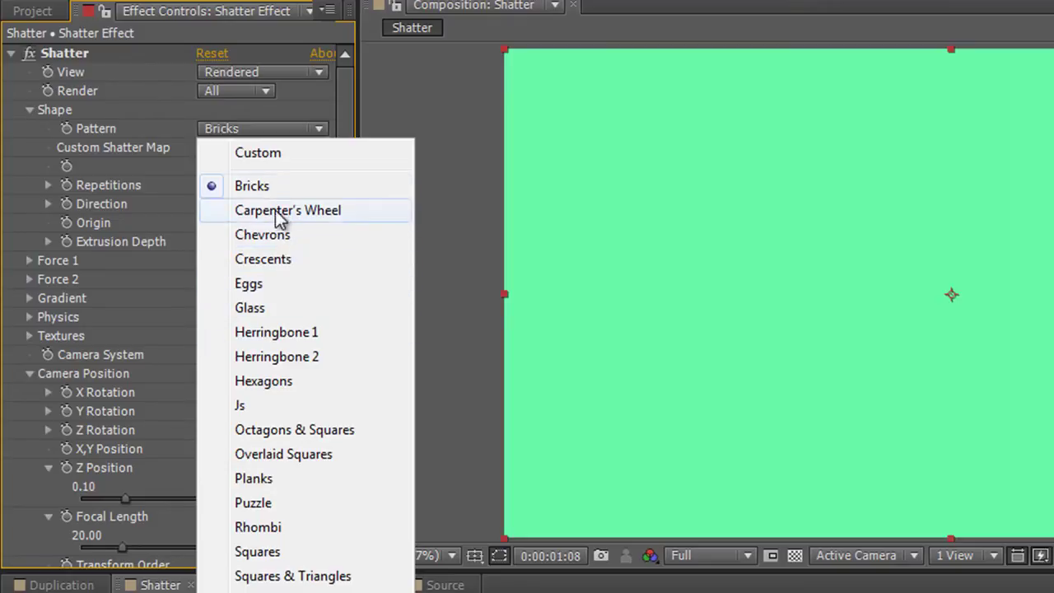
{"action": "left_click", "coordinate": [274, 157]}
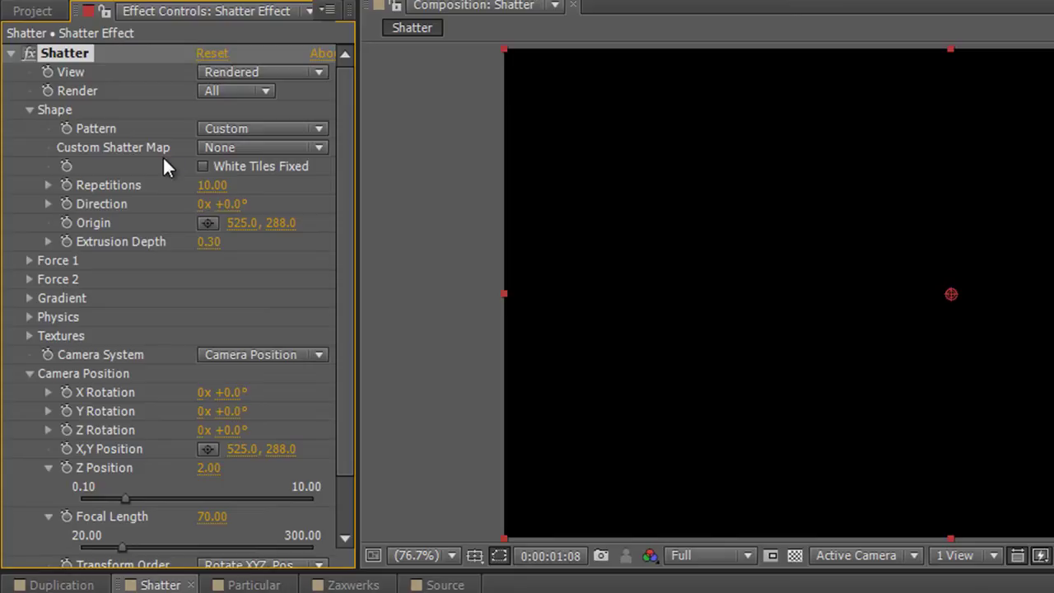
{"action": "left_click", "coordinate": [321, 146]}
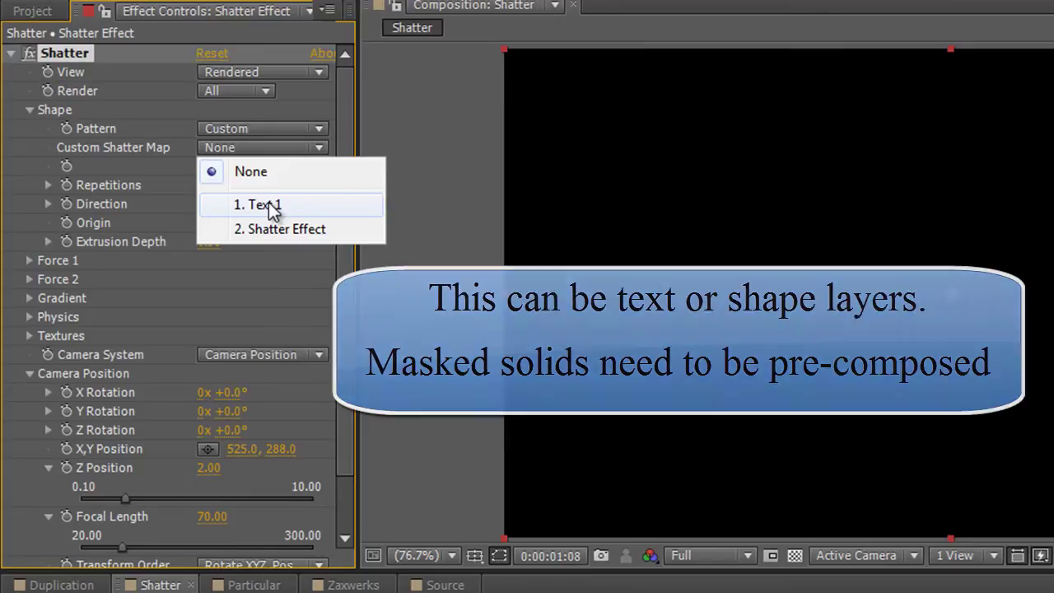
{"action": "left_click", "coordinate": [272, 206]}
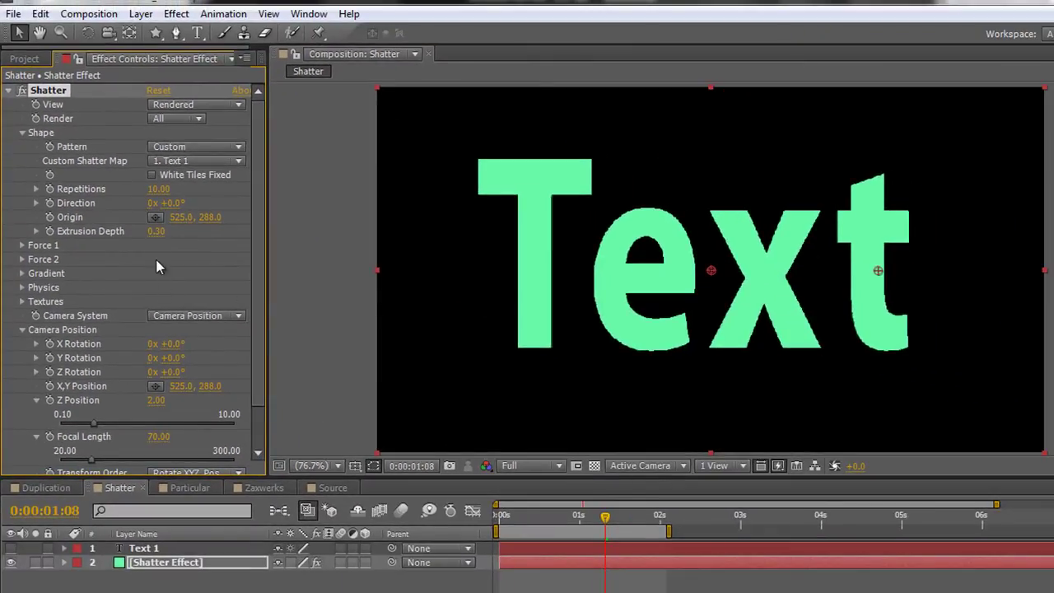
- Increase the text's Extrusion Depth to 1.21 and set the Shatter camera's Y Rotation to -16°
{"action": "left_click_drag", "start_coordinate": [157, 237], "coordinate": [243, 242]}
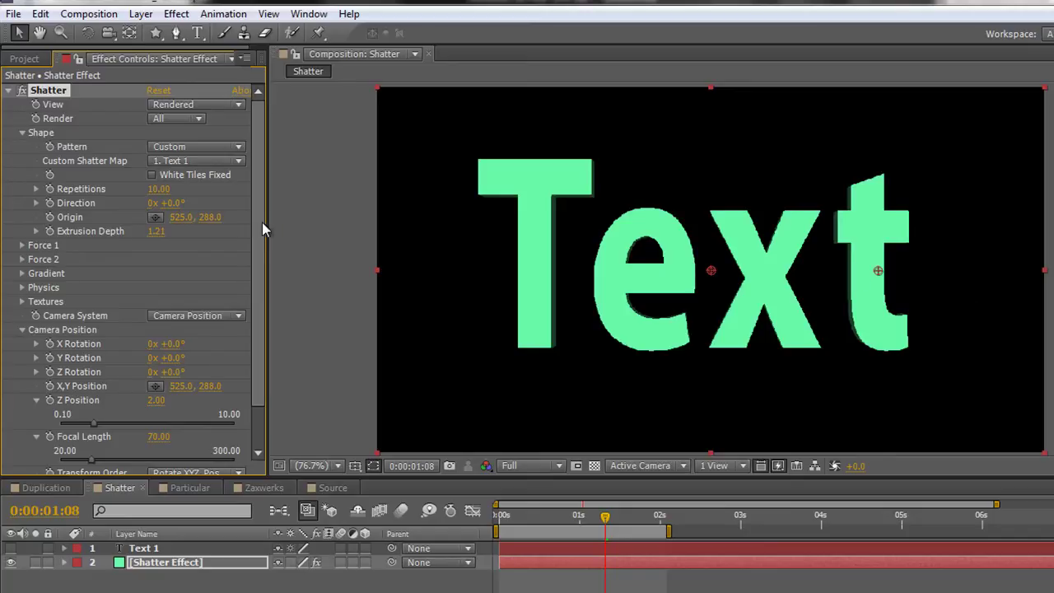
{"action": "scroll", "coordinate": [259, 222], "scroll_direction": "down", "scroll_amount": 1}
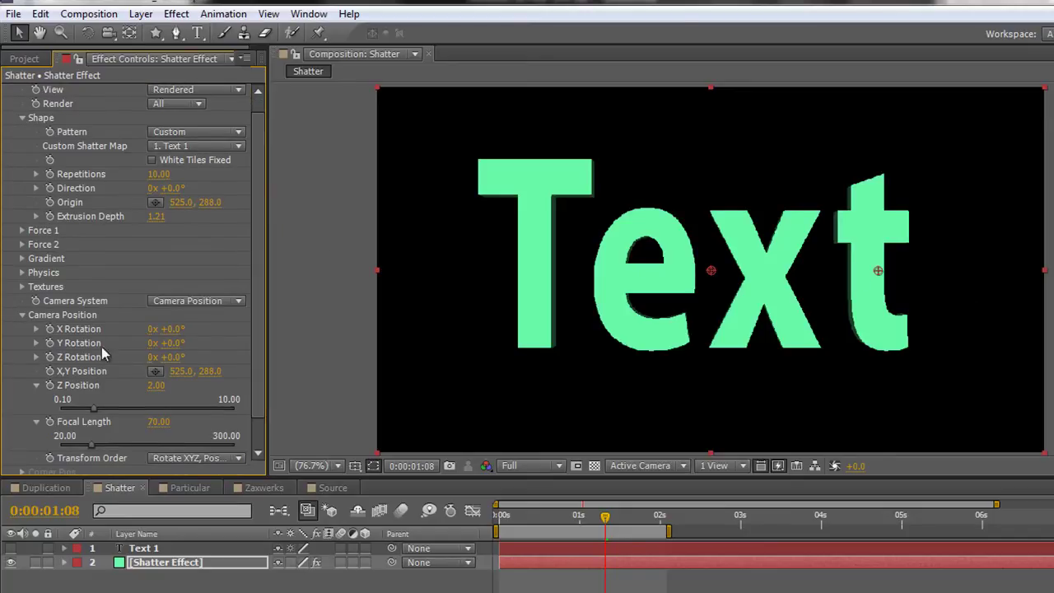
{"action": "left_click_drag", "start_coordinate": [176, 348], "coordinate": [105, 347]}
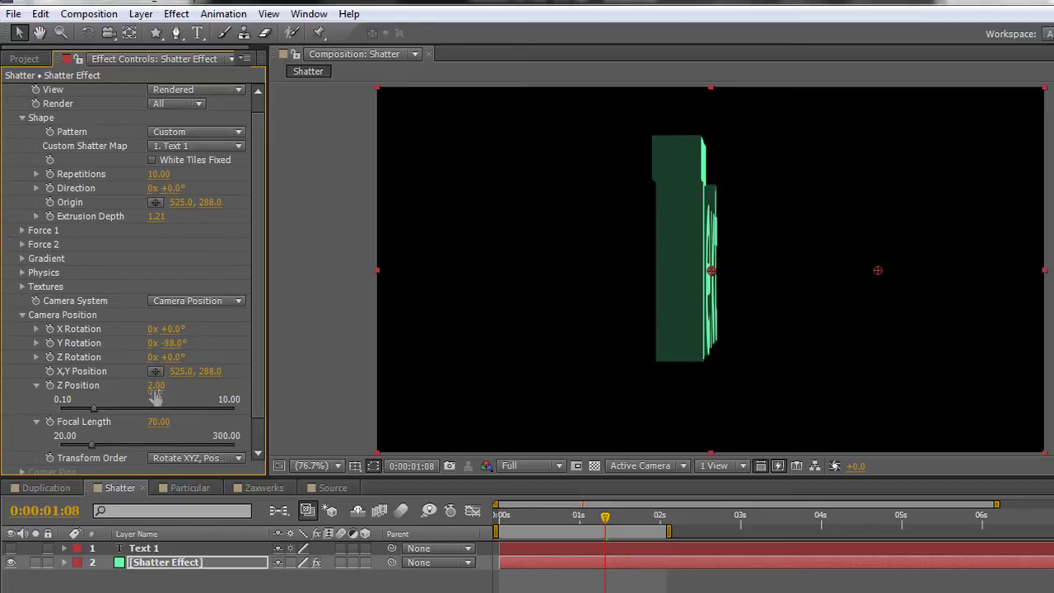
{"action": "left_click_drag", "start_coordinate": [169, 346], "coordinate": [204, 353]}
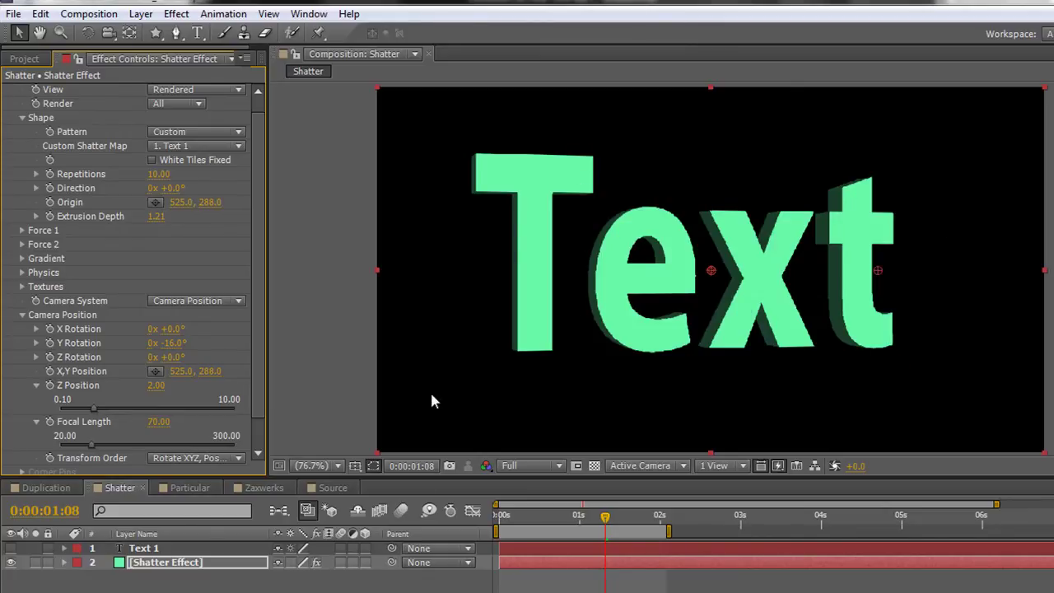
- Toggle the Text 1 layer's visibility to compare the flat text with the extruded version, leaving it hidden
{"action": "left_click", "coordinate": [10, 548]}
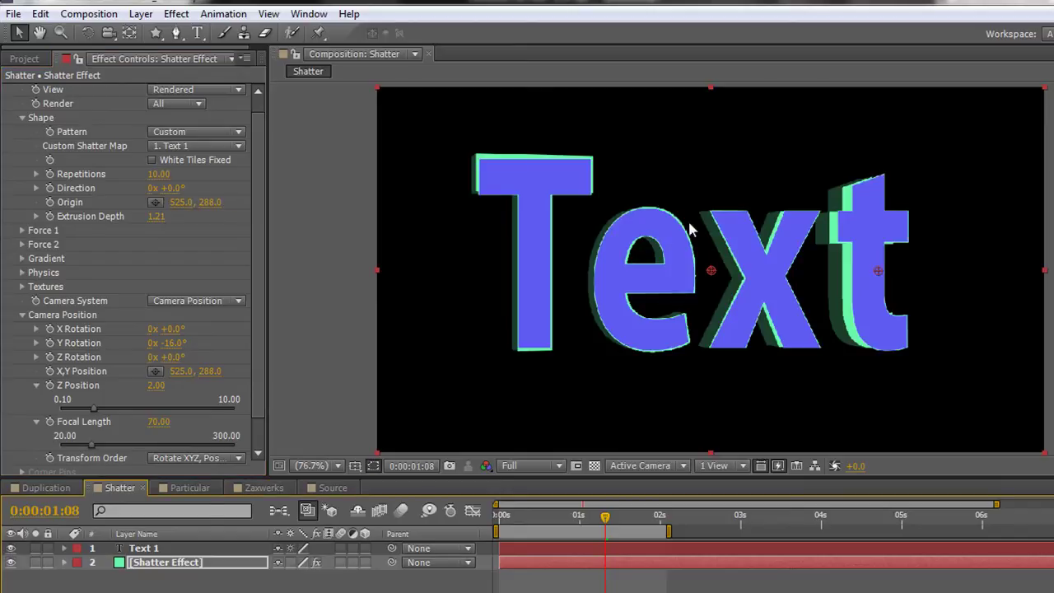
{"action": "left_click", "coordinate": [11, 548]}
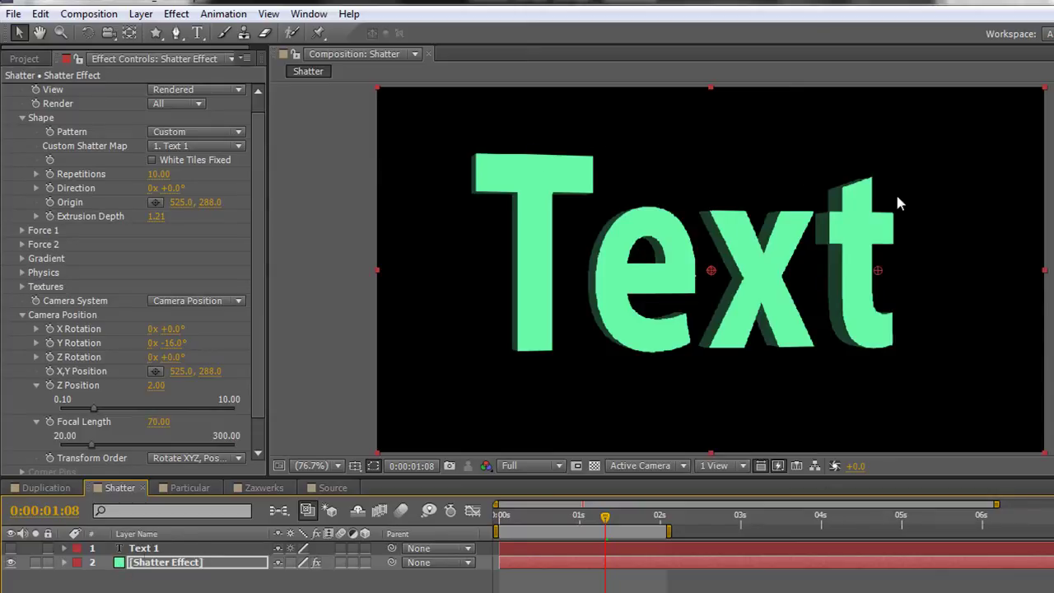
{"action": "left_click", "coordinate": [10, 549]}
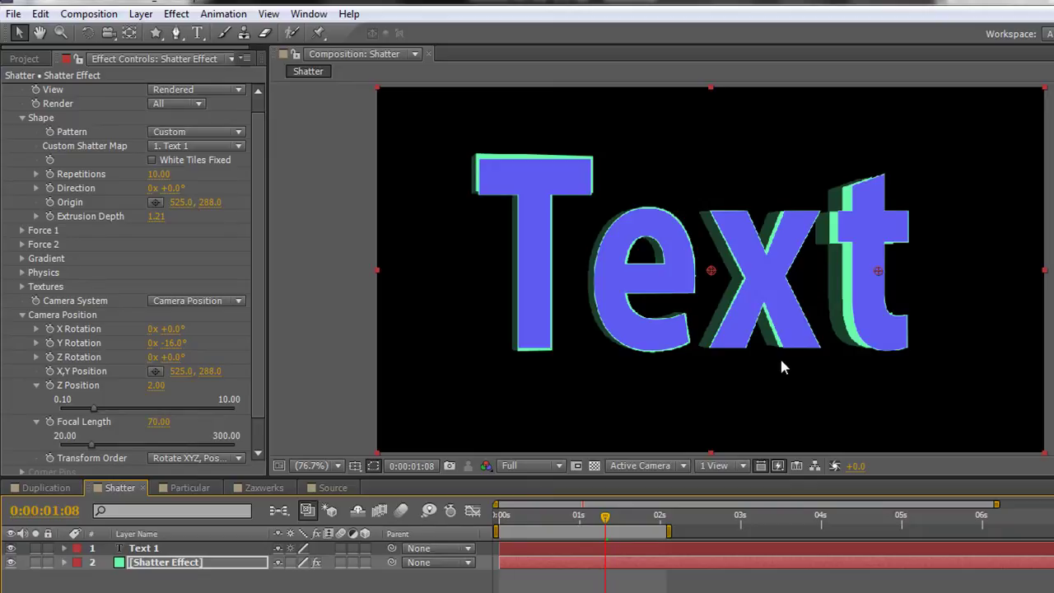
{"action": "left_click", "coordinate": [10, 548]}
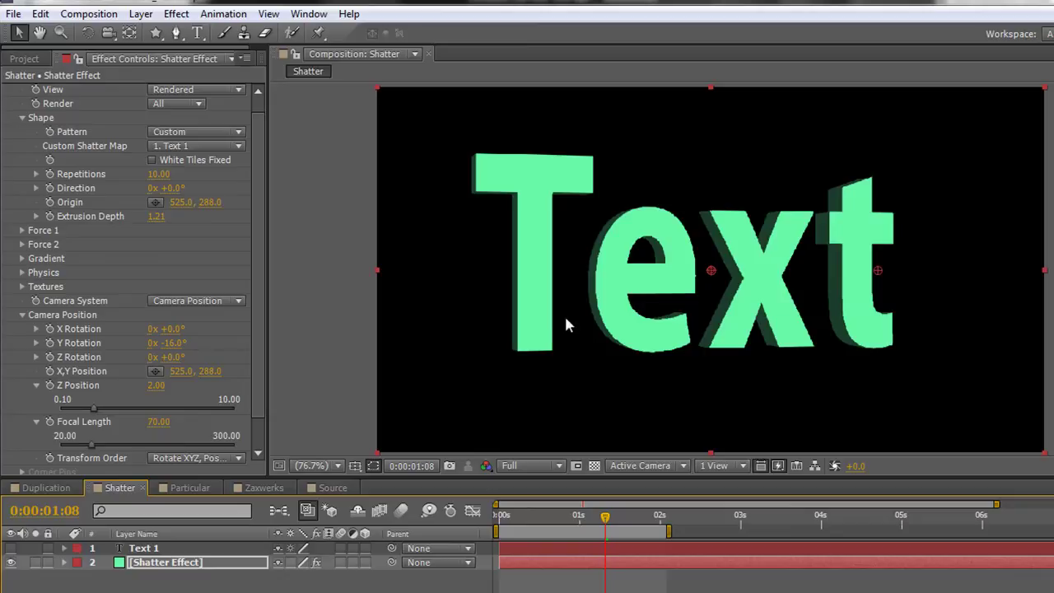
- Expand Shatter's Textures settings and create a new 1050 × 576 px solid layer named Texture
{"action": "left_click_drag", "start_coordinate": [253, 257], "coordinate": [97, 301]}
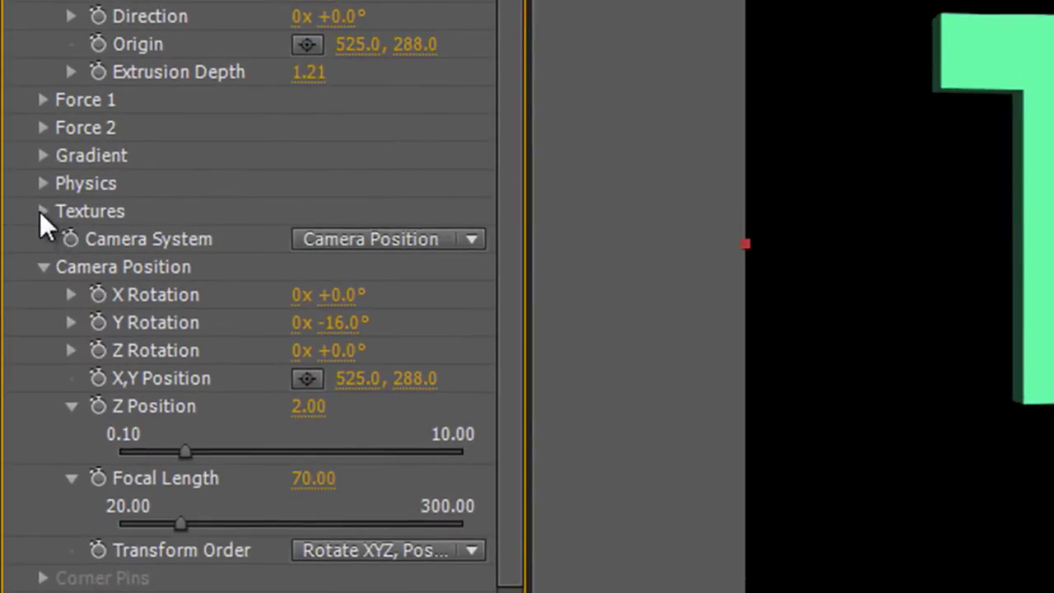
{"action": "left_click", "coordinate": [37, 210]}
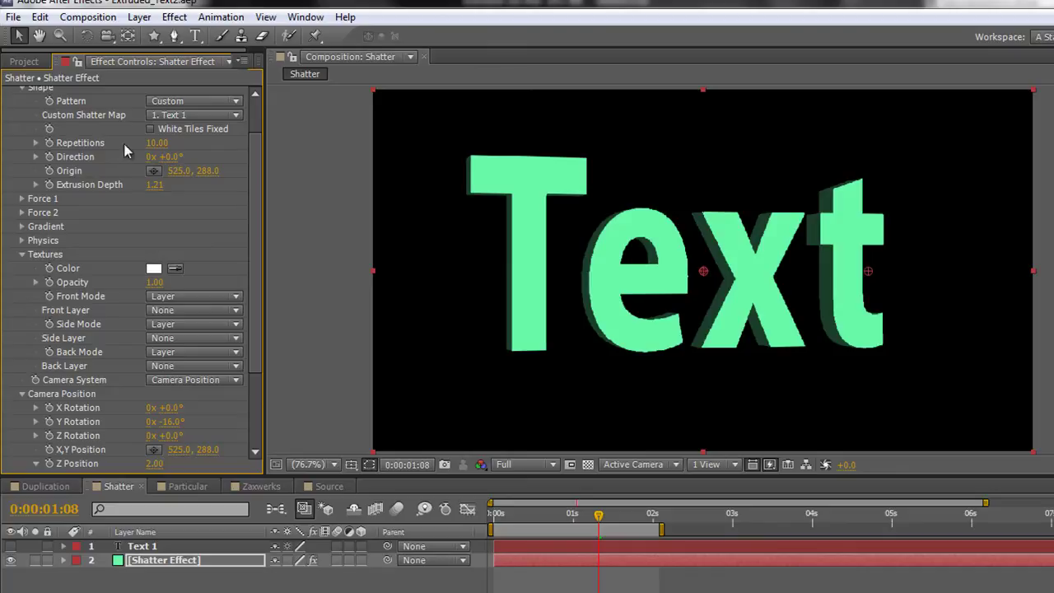
{"action": "left_click", "coordinate": [140, 17]}
{"action": "mouse_move", "coordinate": [245, 37]}
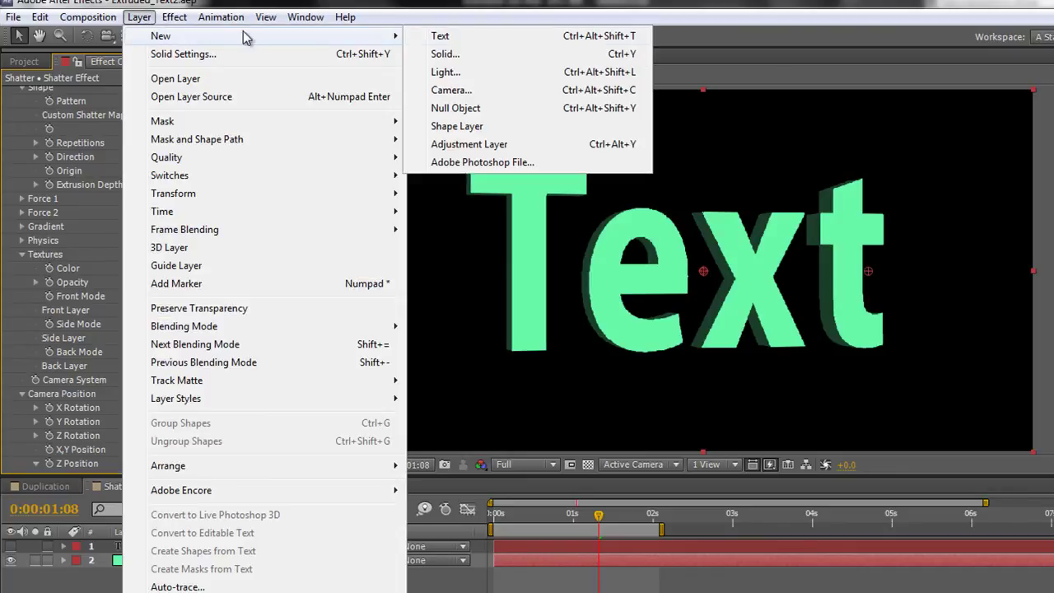
{"action": "left_click", "coordinate": [445, 54]}
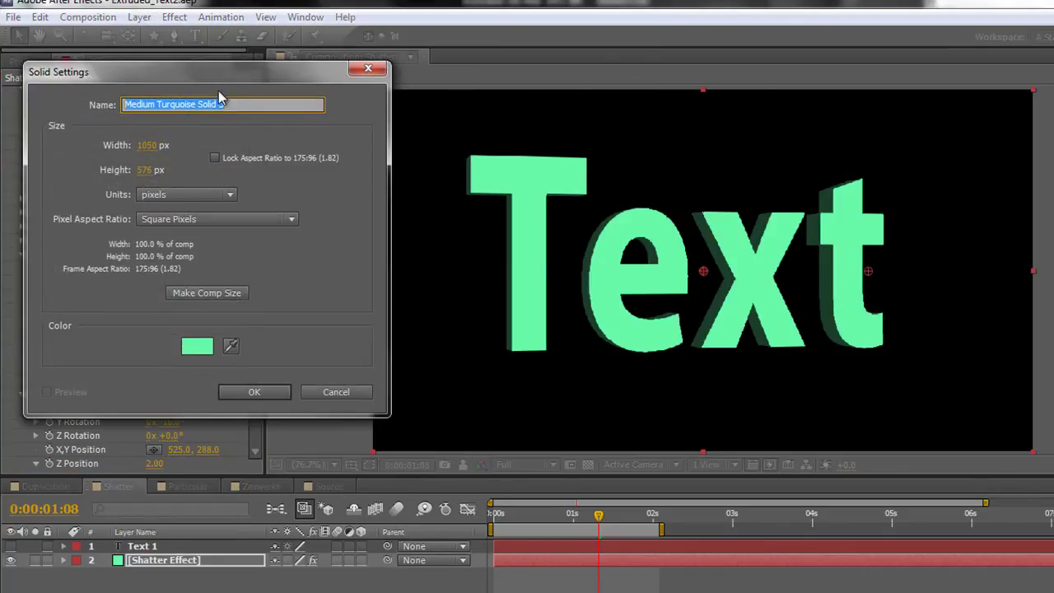
{"action": "type", "text": "Texture"}
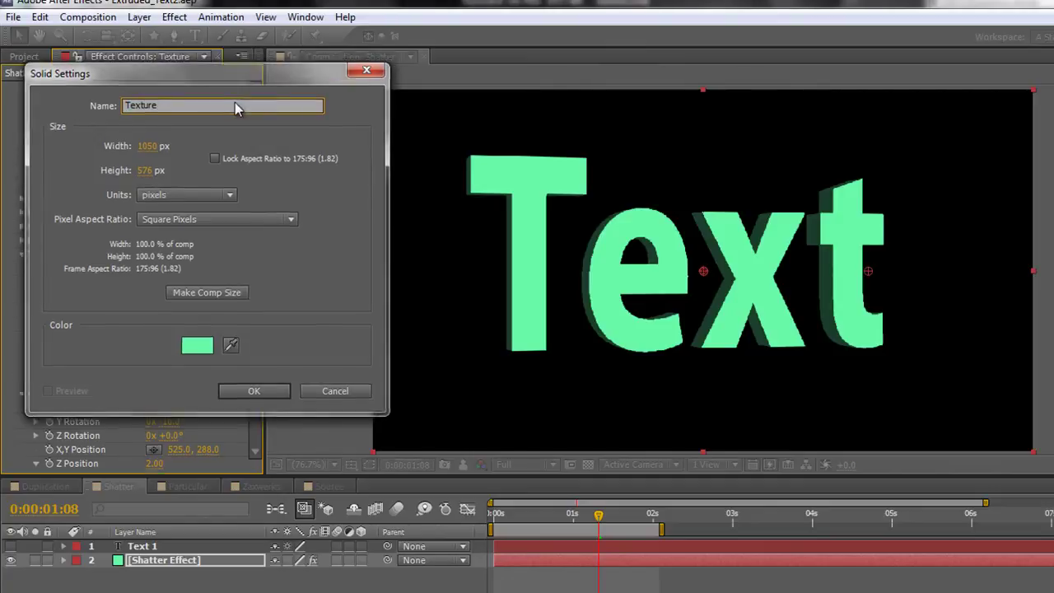
{"action": "key", "text": "Return"}
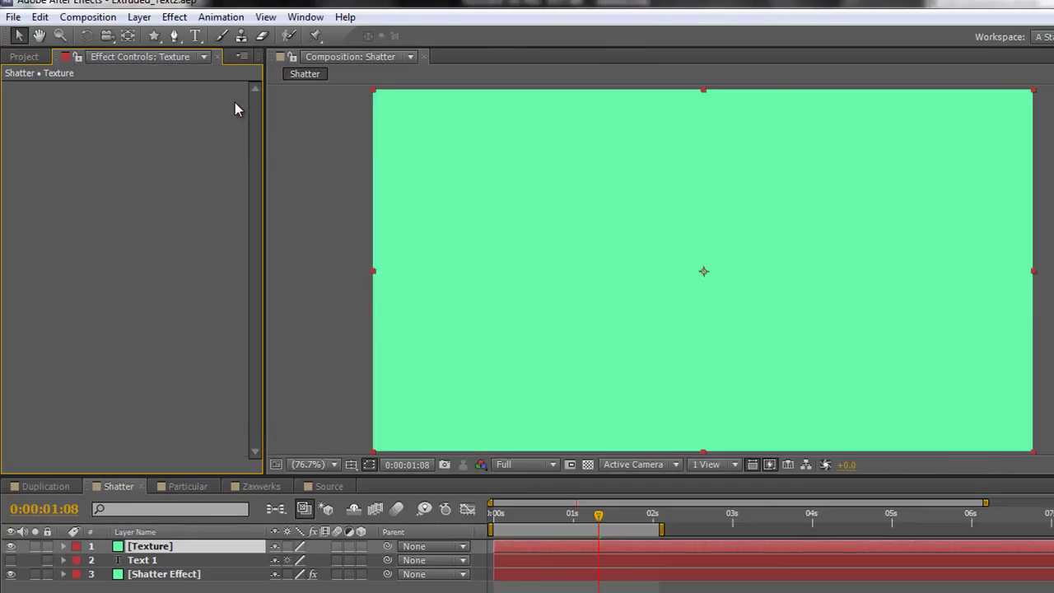
- Apply the Turbulent Noise effect and the Tritone color correction effect to the Texture layer
{"action": "left_click", "coordinate": [173, 17]}
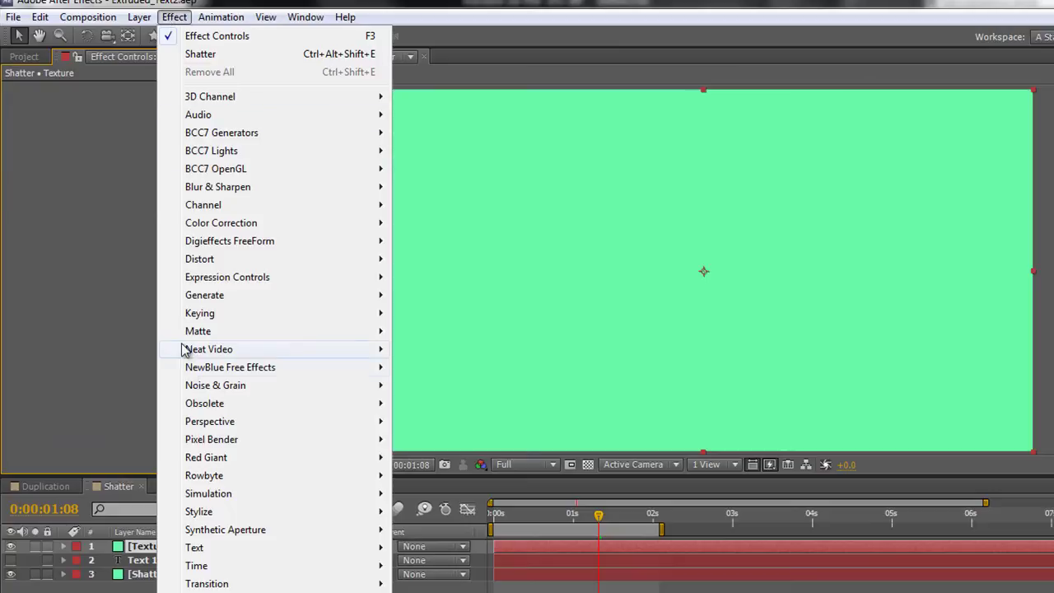
{"action": "mouse_move", "coordinate": [336, 392]}
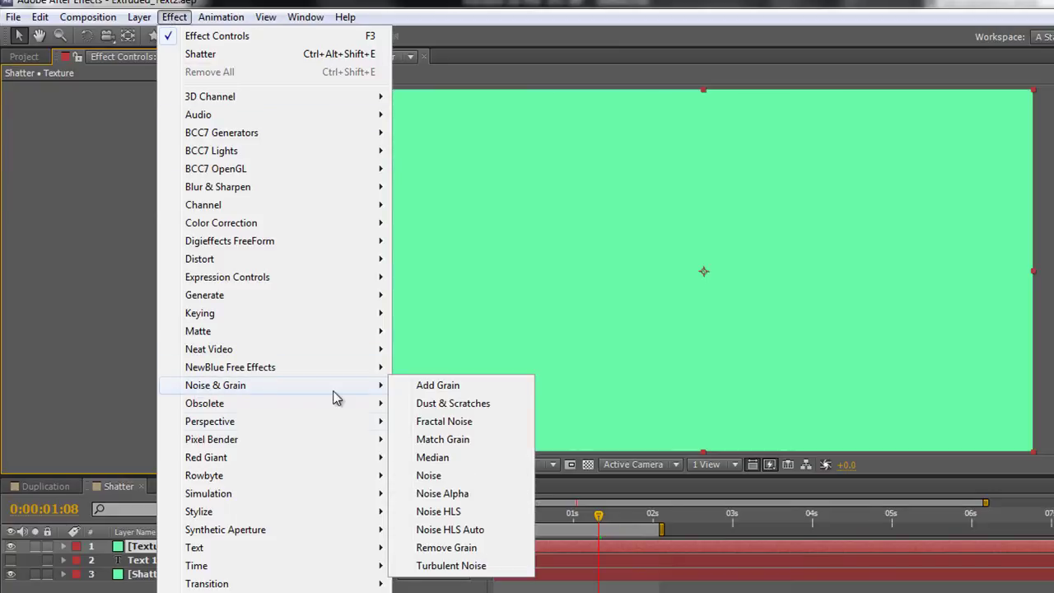
{"action": "left_click", "coordinate": [448, 565]}
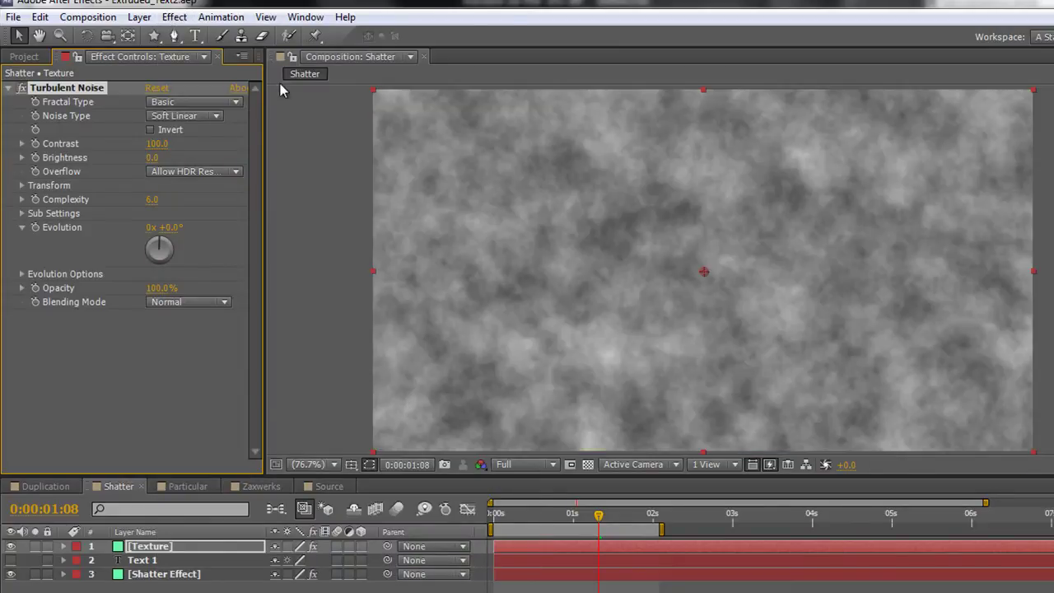
{"action": "left_click", "coordinate": [181, 18]}
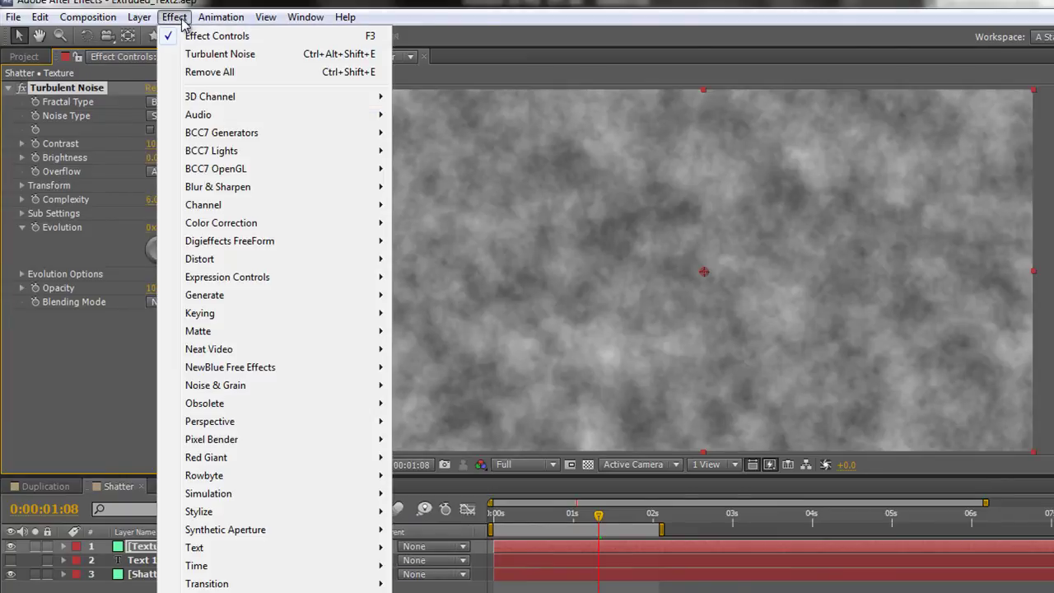
{"action": "mouse_move", "coordinate": [272, 223]}
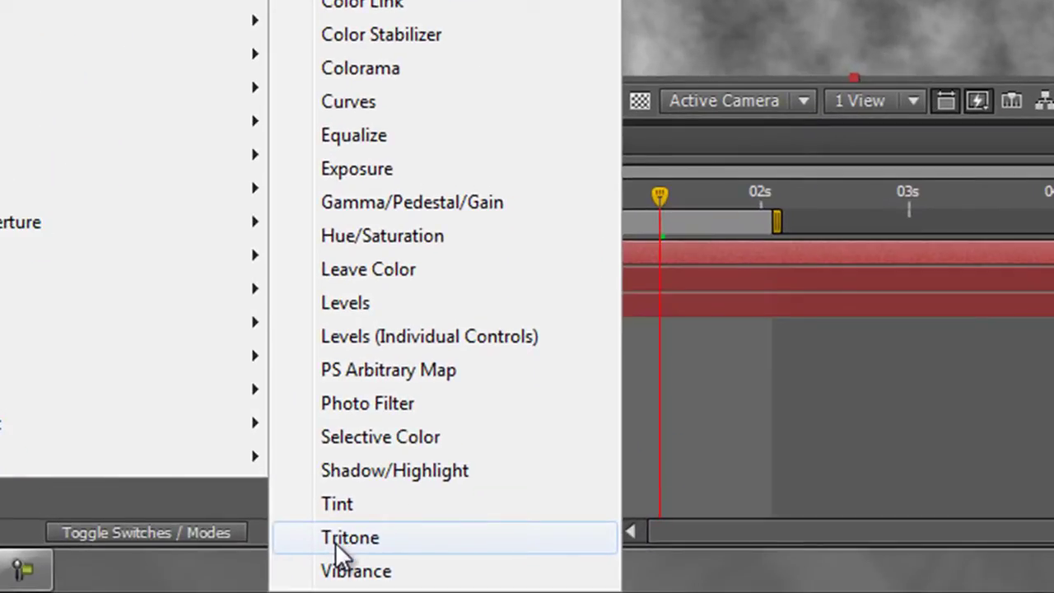
{"action": "left_click", "coordinate": [407, 592]}
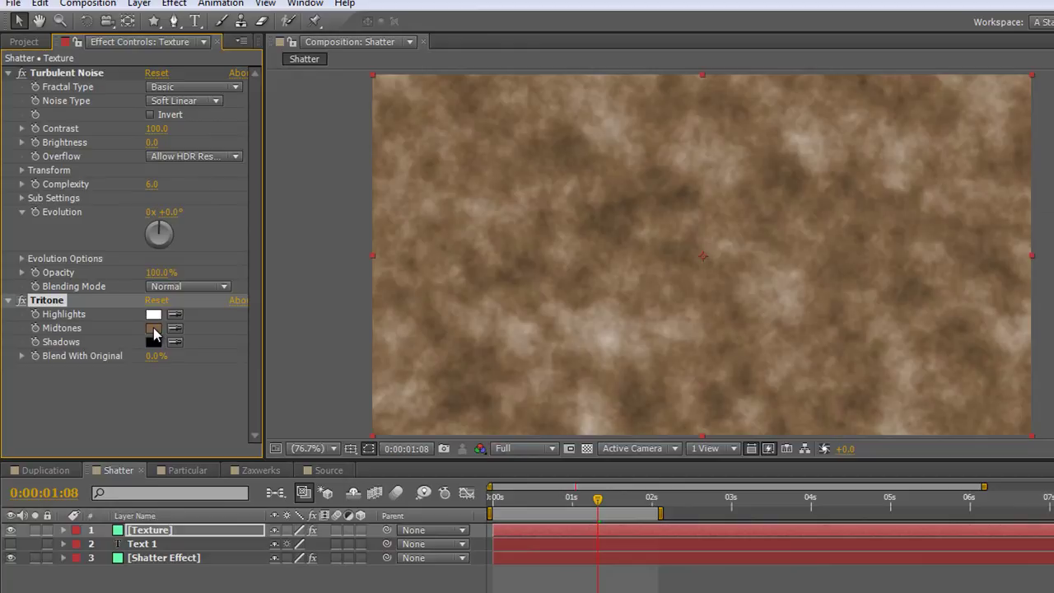
- Change the Tritone effect's Midtones color to a dark blue
{"action": "left_click", "coordinate": [153, 330]}
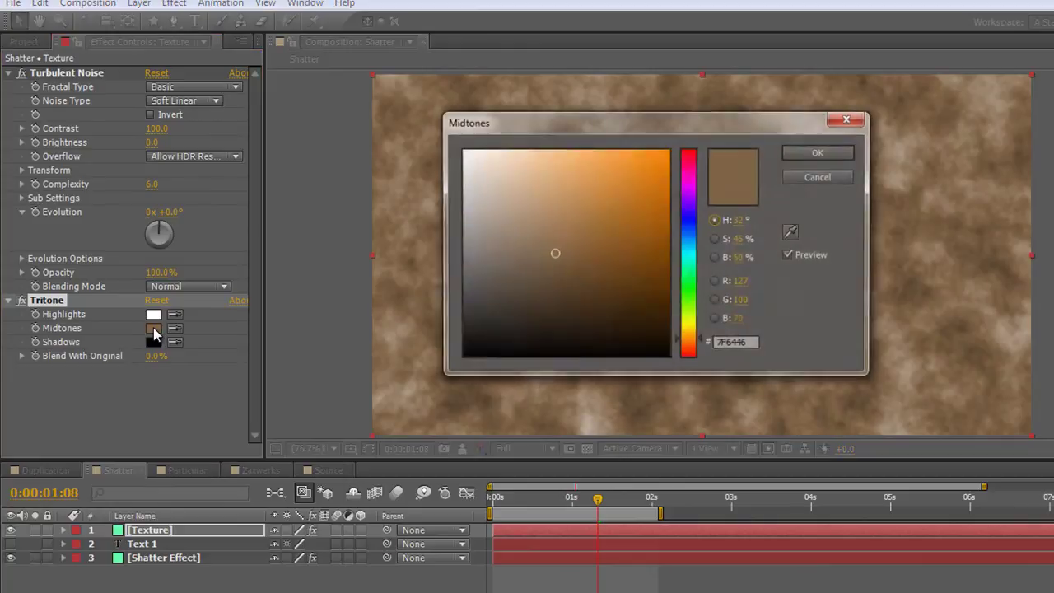
{"action": "left_click", "coordinate": [694, 230]}
{"action": "left_click_drag", "start_coordinate": [588, 258], "coordinate": [585, 257]}
{"action": "left_click", "coordinate": [839, 154]}
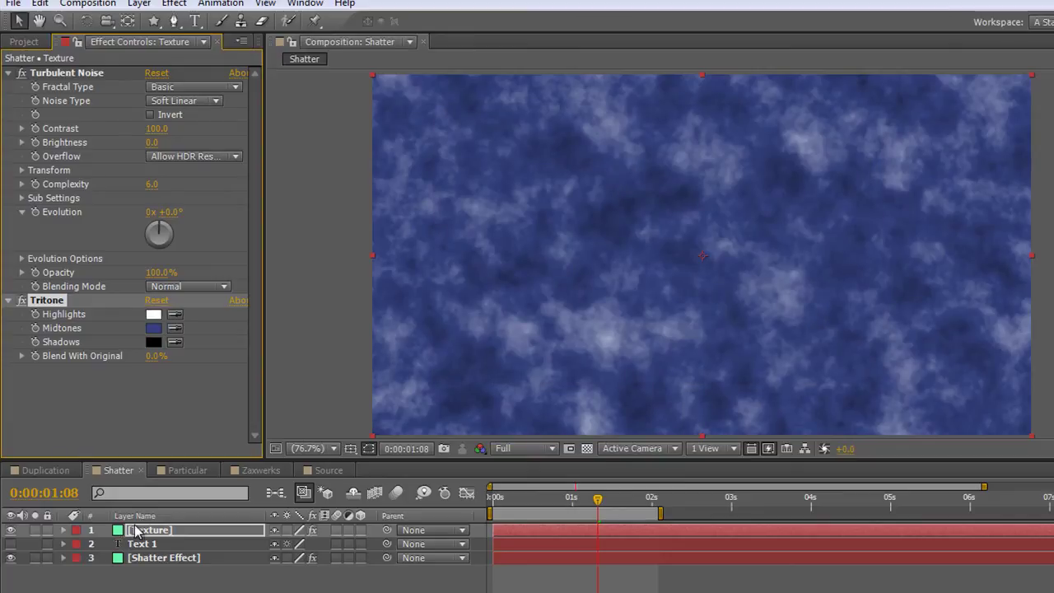
- Set the Front Layer in the Shatter Effect layer's Textures settings to Texture, and hide the Texture layer
{"action": "left_click", "coordinate": [140, 559]}
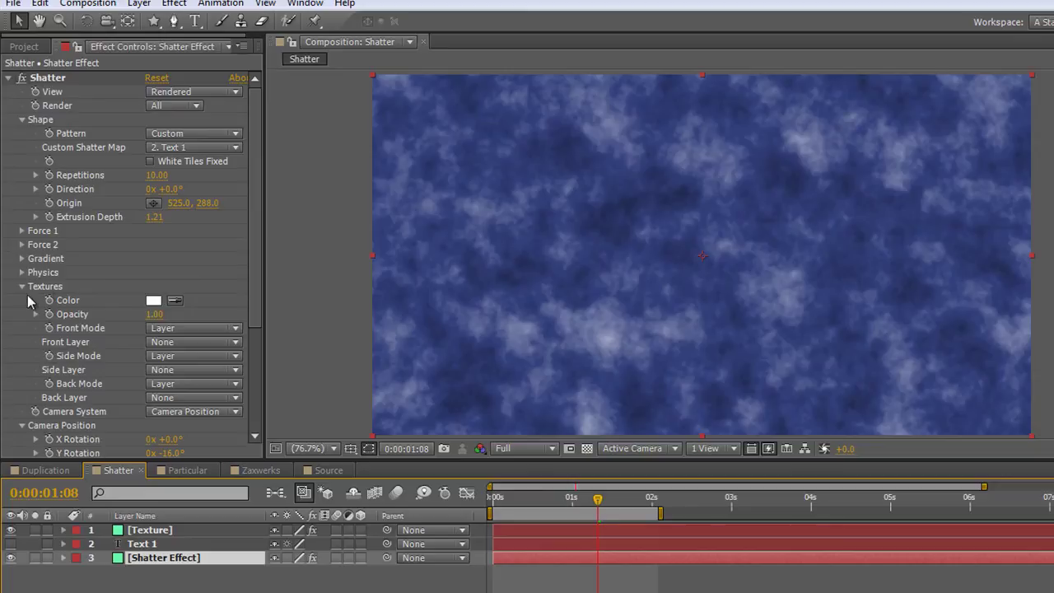
{"action": "left_click", "coordinate": [236, 342]}
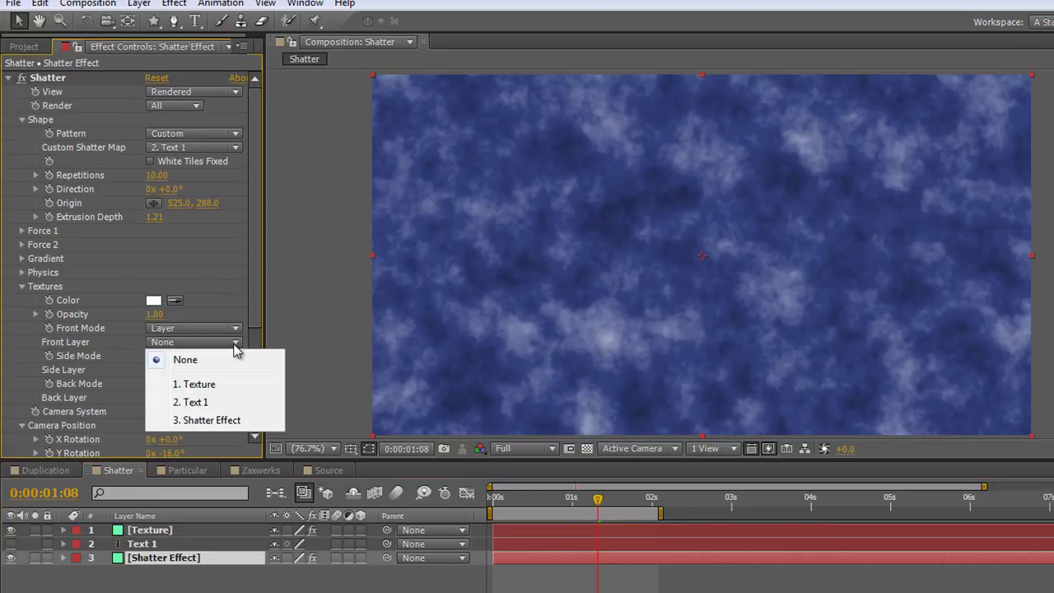
{"action": "left_click", "coordinate": [207, 385]}
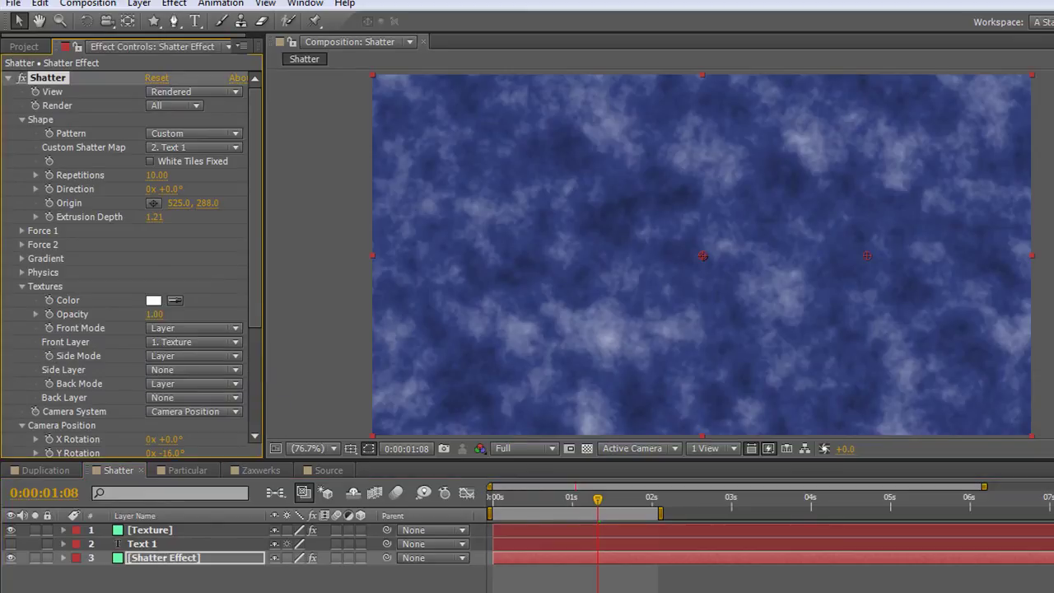
{"action": "left_click", "coordinate": [10, 529]}
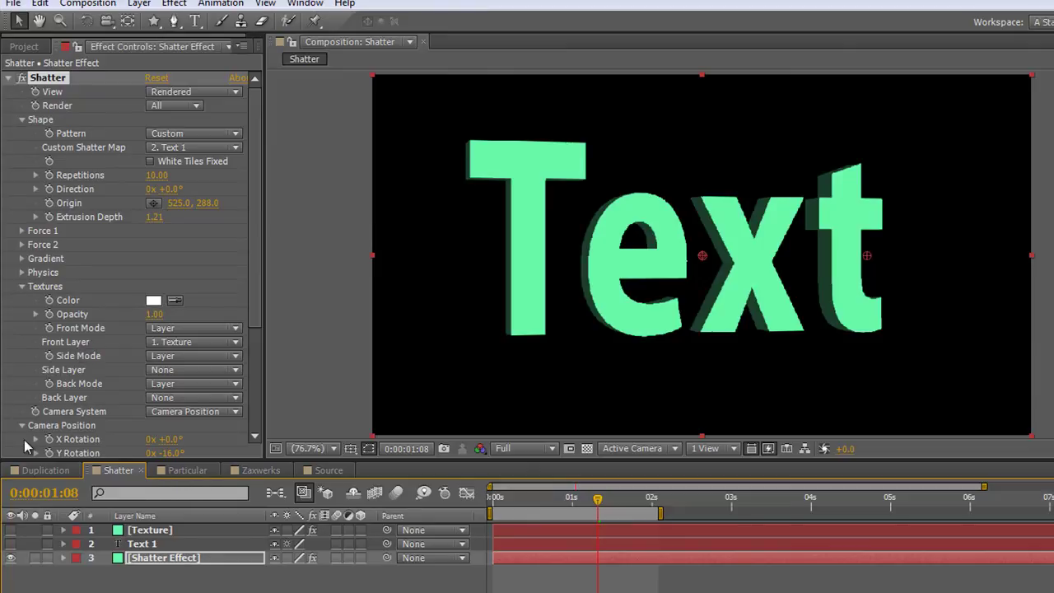
- Pre-compose the Texture layer as Texture Comp 1, moving all attributes into the new composition
{"action": "left_click", "coordinate": [140, 530]}
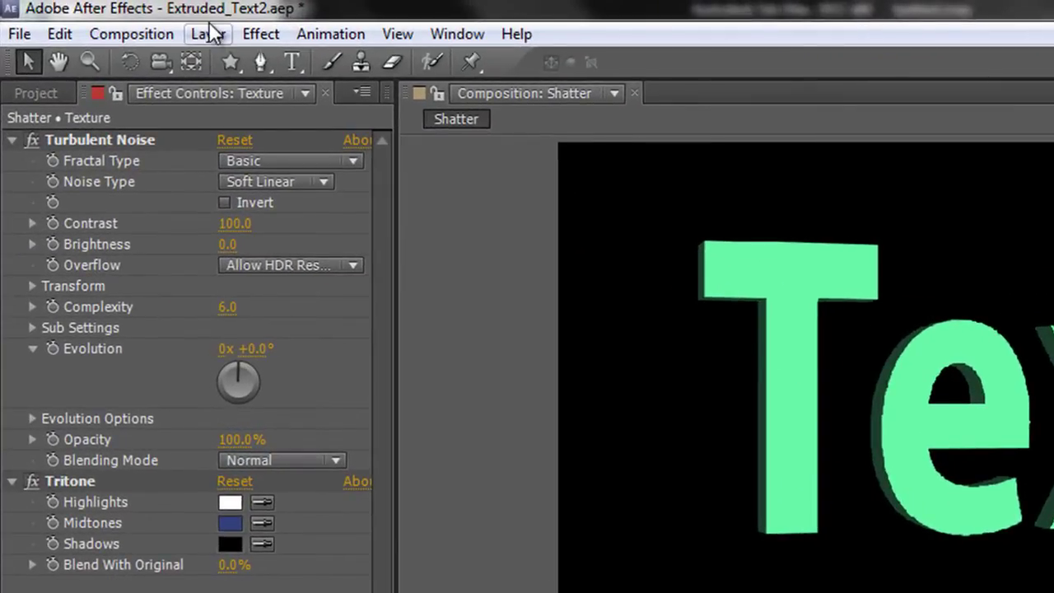
{"action": "left_click", "coordinate": [206, 34]}
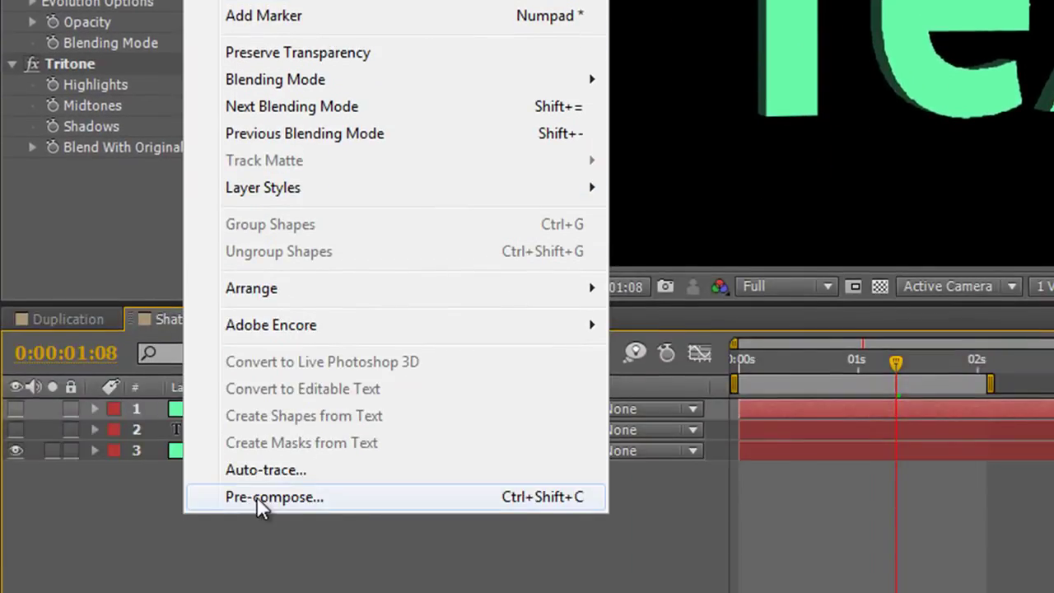
{"action": "left_click", "coordinate": [260, 498]}
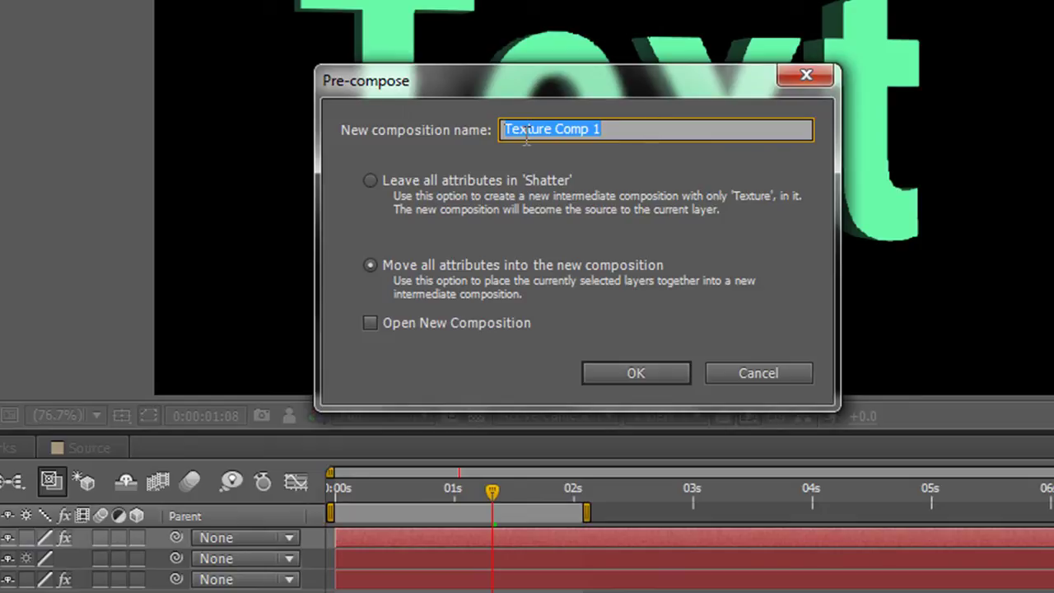
{"action": "left_click", "coordinate": [649, 371]}
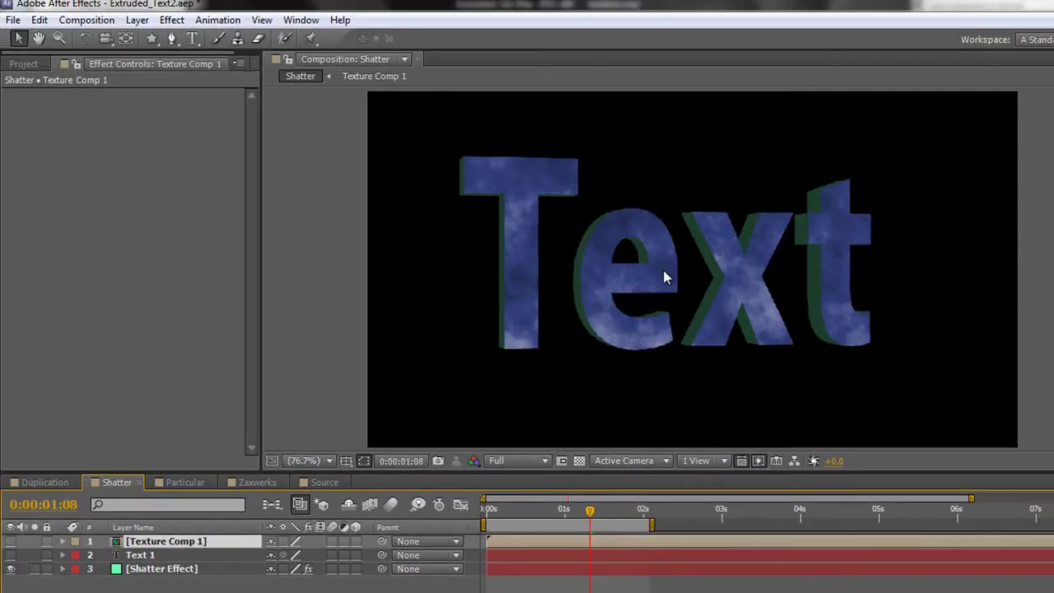
- Set the Side Layer in the Shatter Effect layer's Textures settings to Texture Comp 1
{"action": "left_click", "coordinate": [164, 568]}
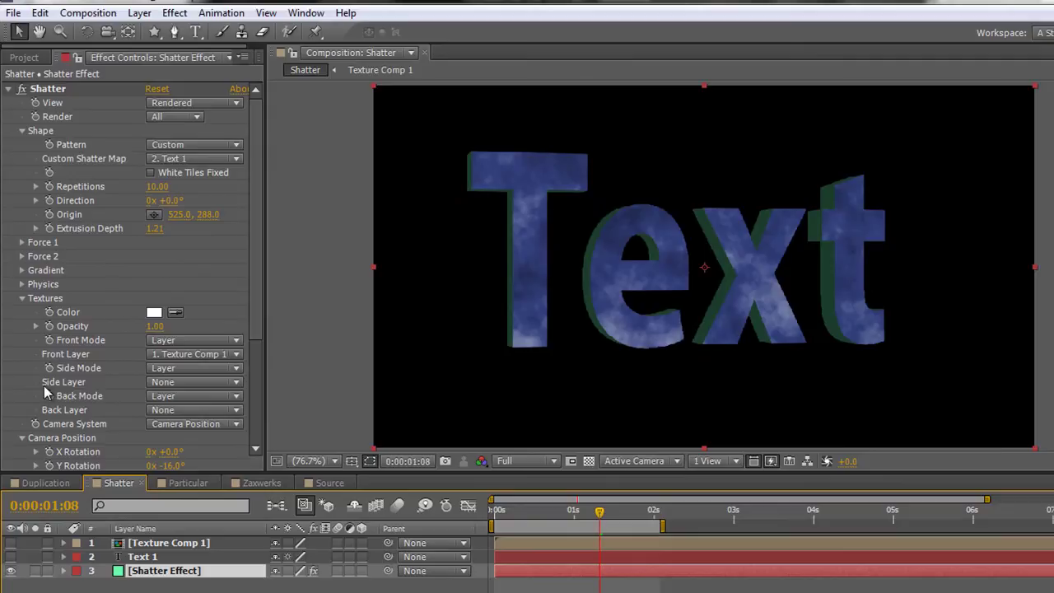
{"action": "left_click", "coordinate": [231, 383]}
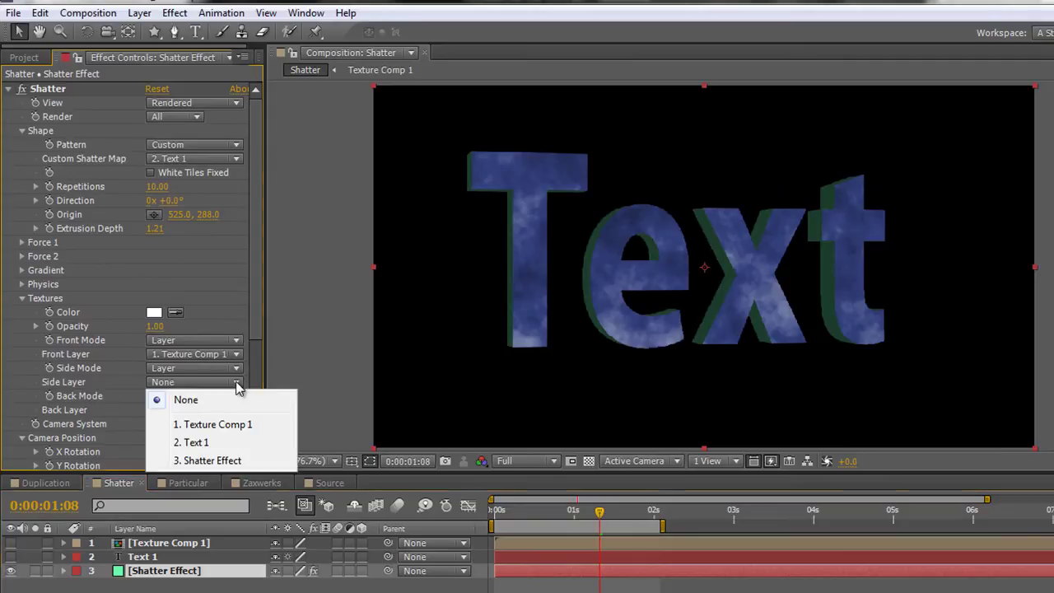
{"action": "left_click", "coordinate": [212, 424]}
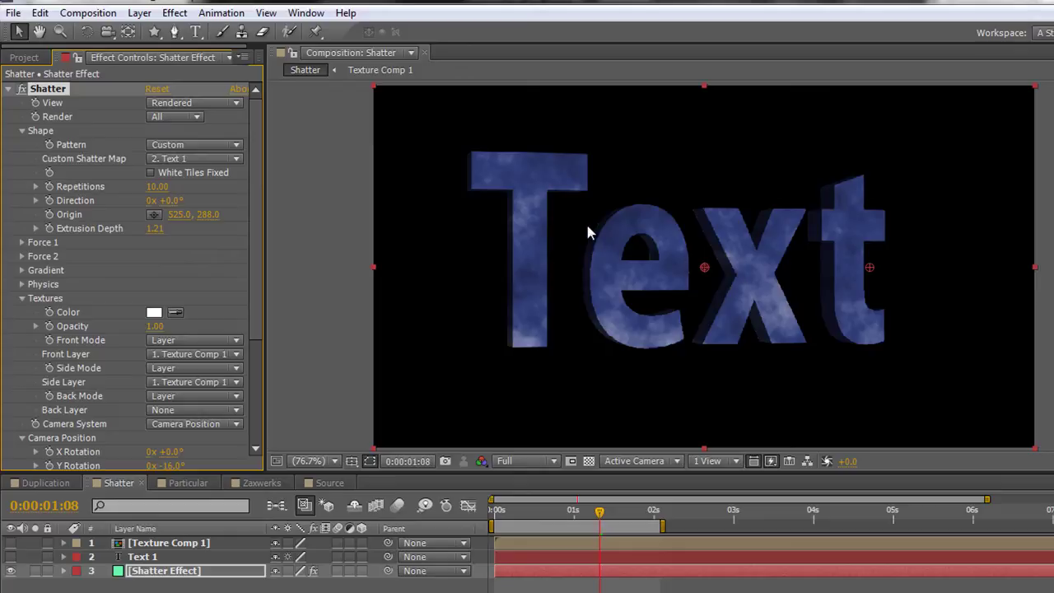
- Set Shatter's Back Layer to Texture Comp 1 while viewing the text from behind, and set the camera's Y Rotation to -38°
{"action": "left_click_drag", "start_coordinate": [258, 250], "coordinate": [251, 335]}
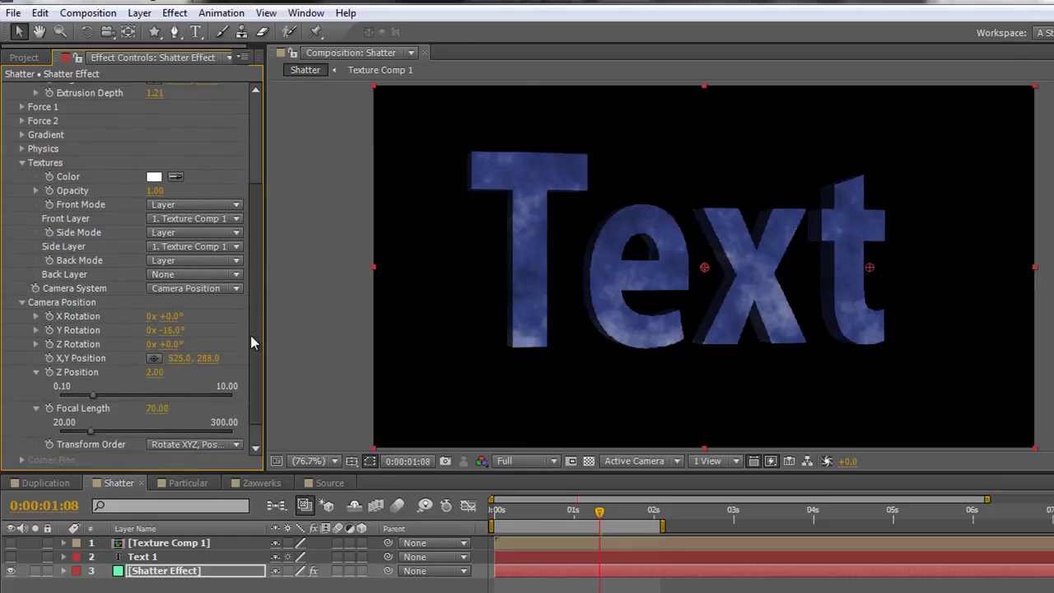
{"action": "left_click_drag", "start_coordinate": [157, 332], "coordinate": [58, 329]}
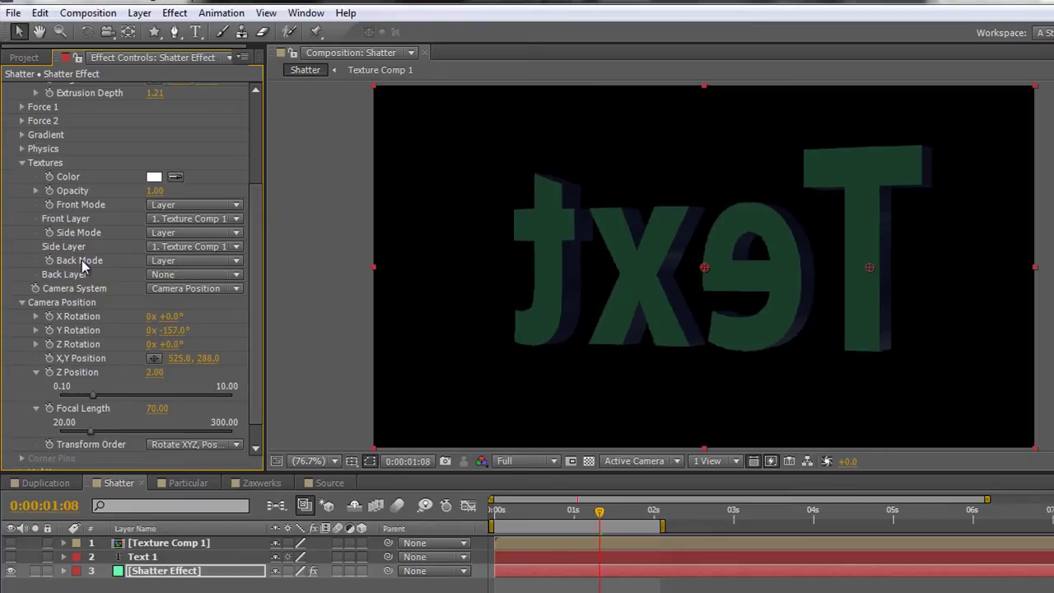
{"action": "left_click", "coordinate": [235, 275]}
{"action": "left_click", "coordinate": [229, 318]}
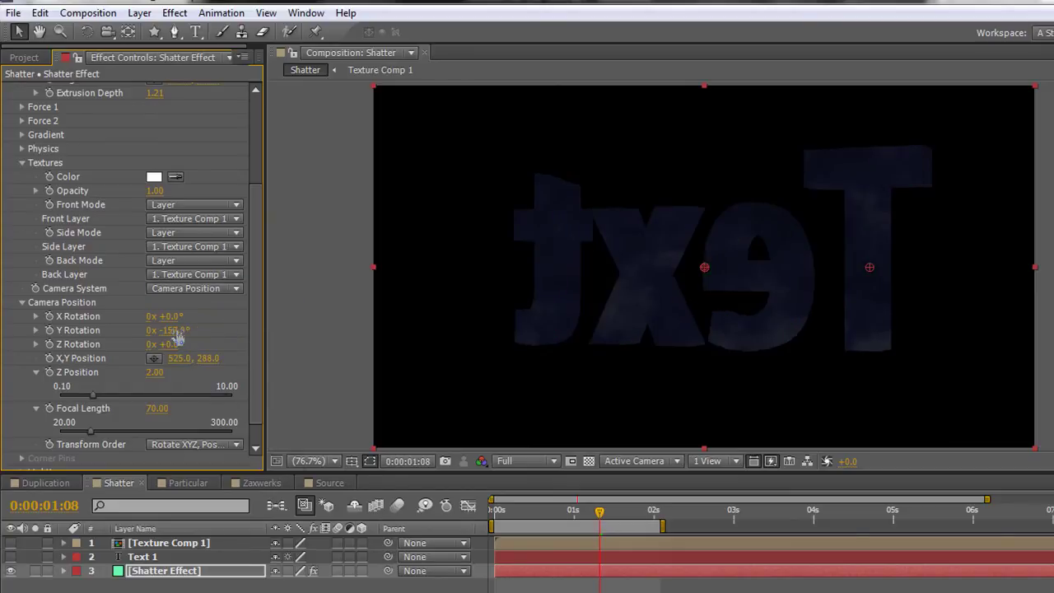
{"action": "left_click_drag", "start_coordinate": [178, 336], "coordinate": [292, 347]}
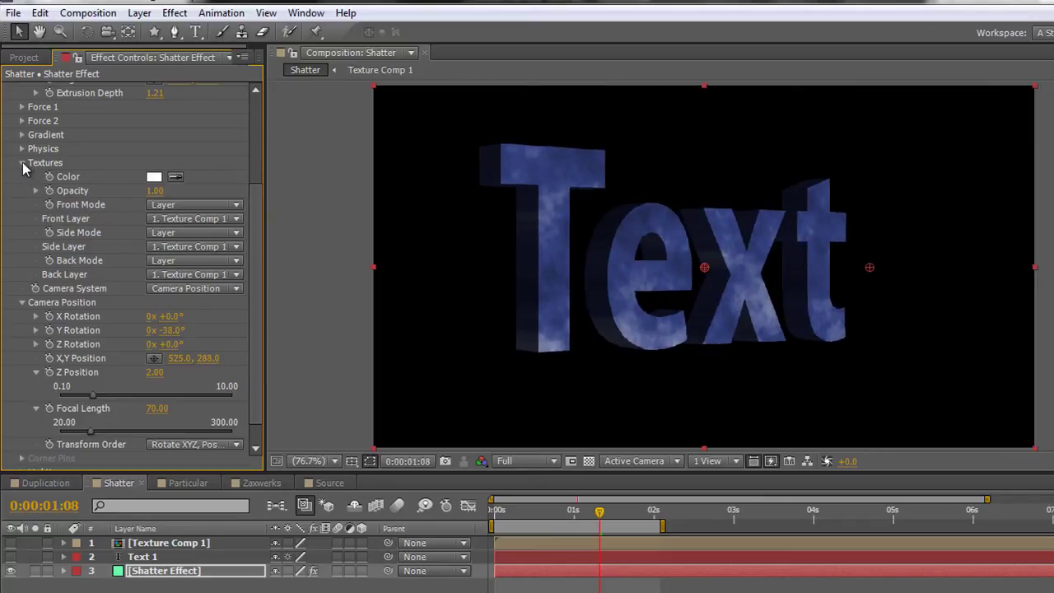
- Collapse Shatter's Textures and Shape settings and expand its Lighting settings with their value sliders
{"action": "left_click", "coordinate": [23, 163]}
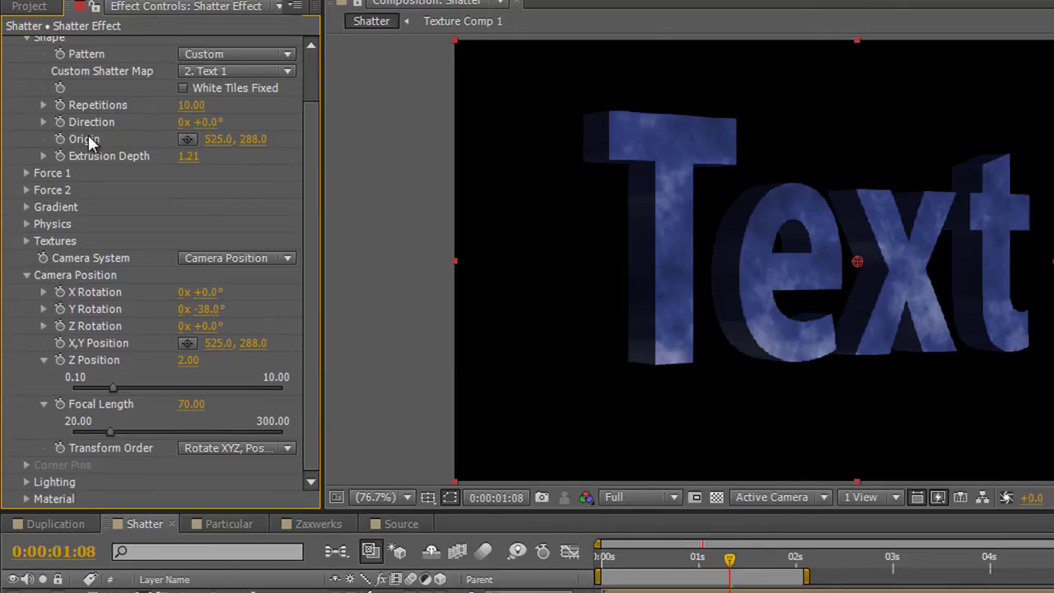
{"action": "scroll", "coordinate": [102, 150], "scroll_direction": "up", "scroll_amount": 1}
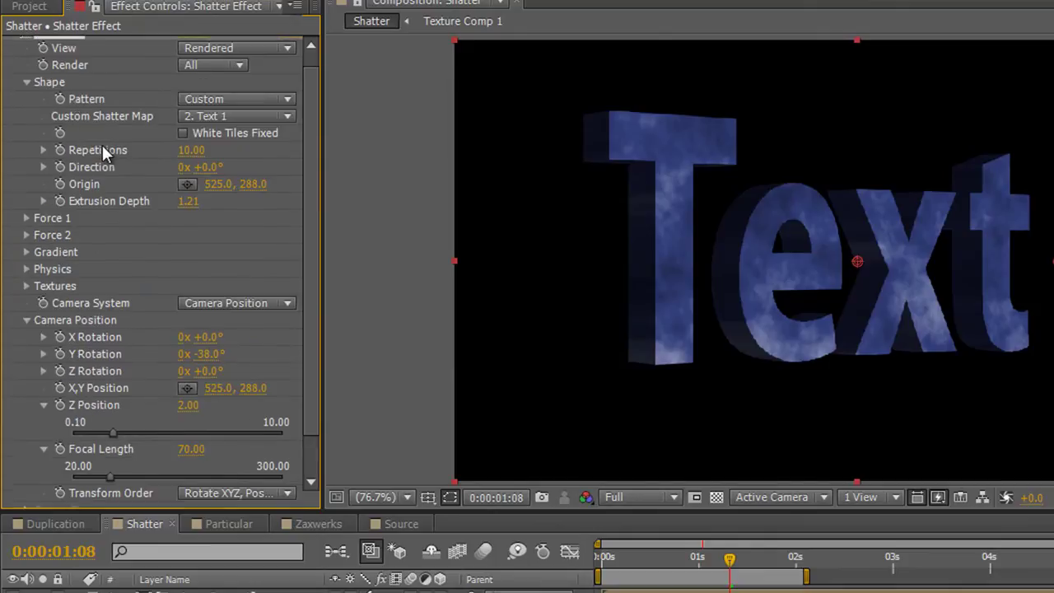
{"action": "left_click", "coordinate": [26, 82]}
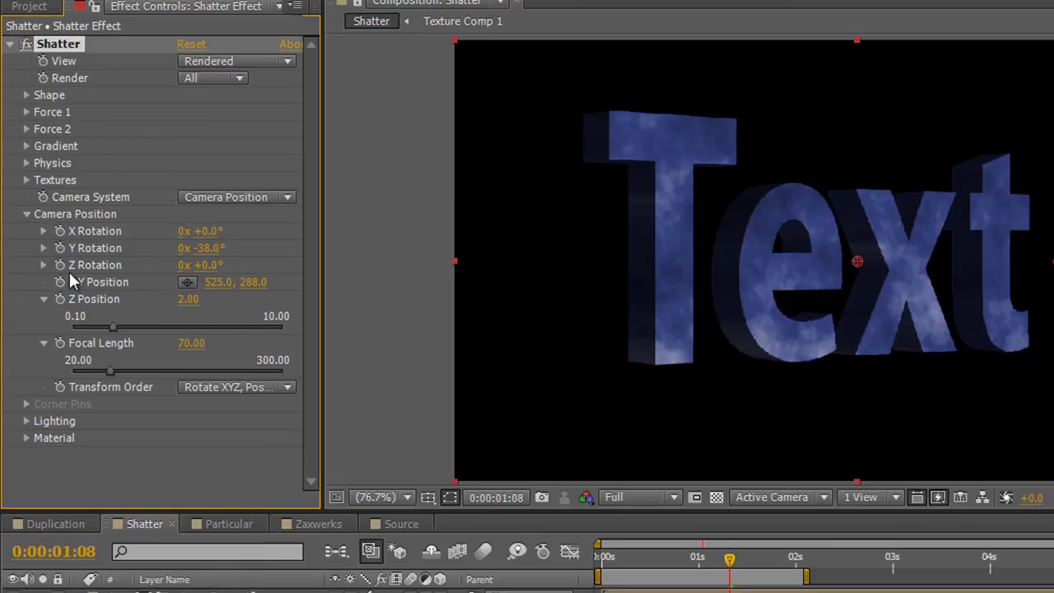
{"action": "left_click", "coordinate": [27, 420]}
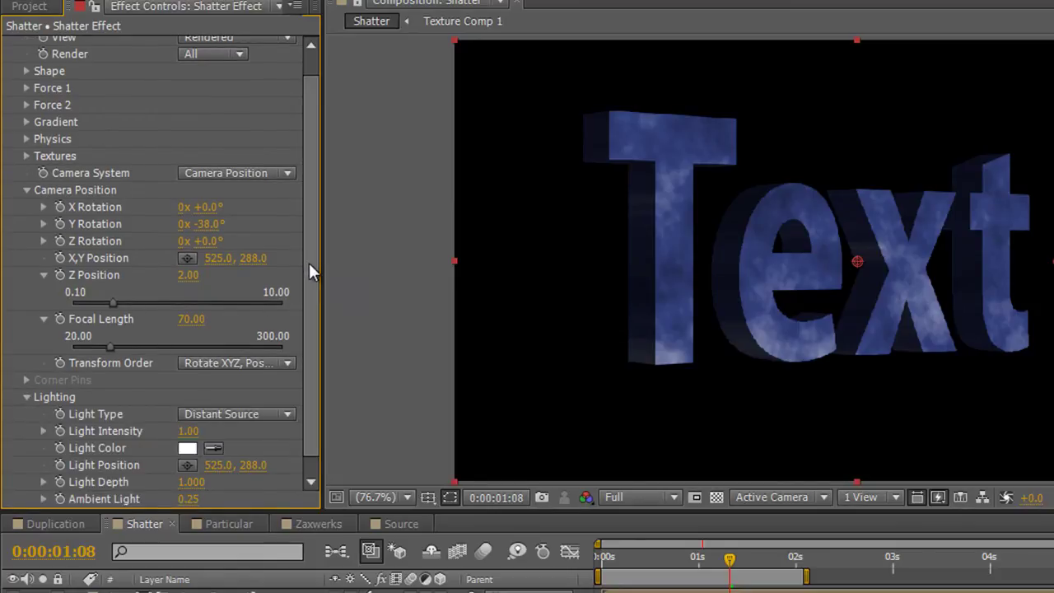
{"action": "scroll", "coordinate": [312, 272], "scroll_direction": "down", "scroll_amount": 1}
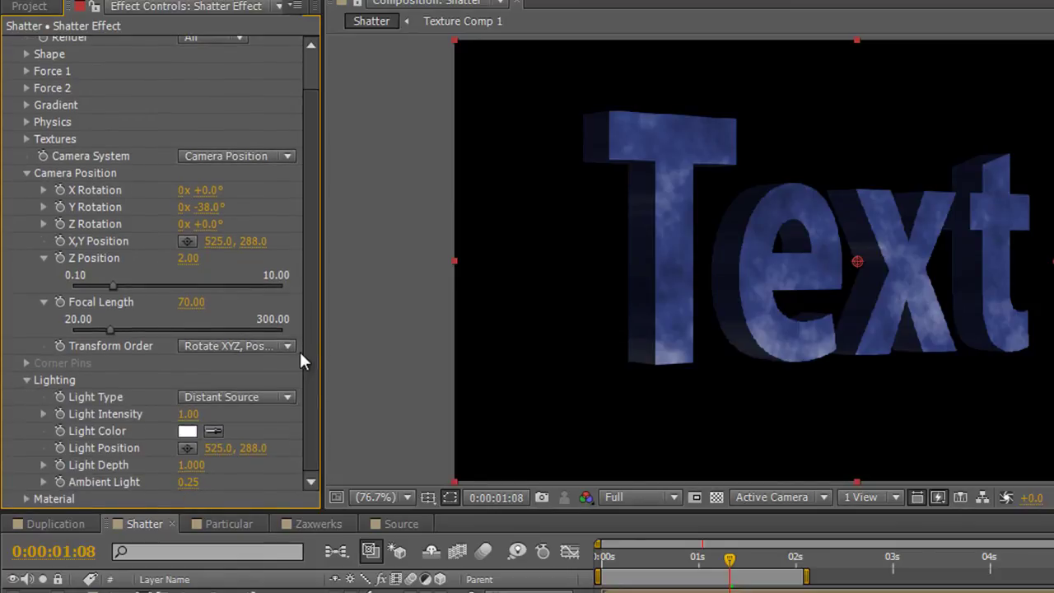
{"action": "left_click", "coordinate": [42, 480]}
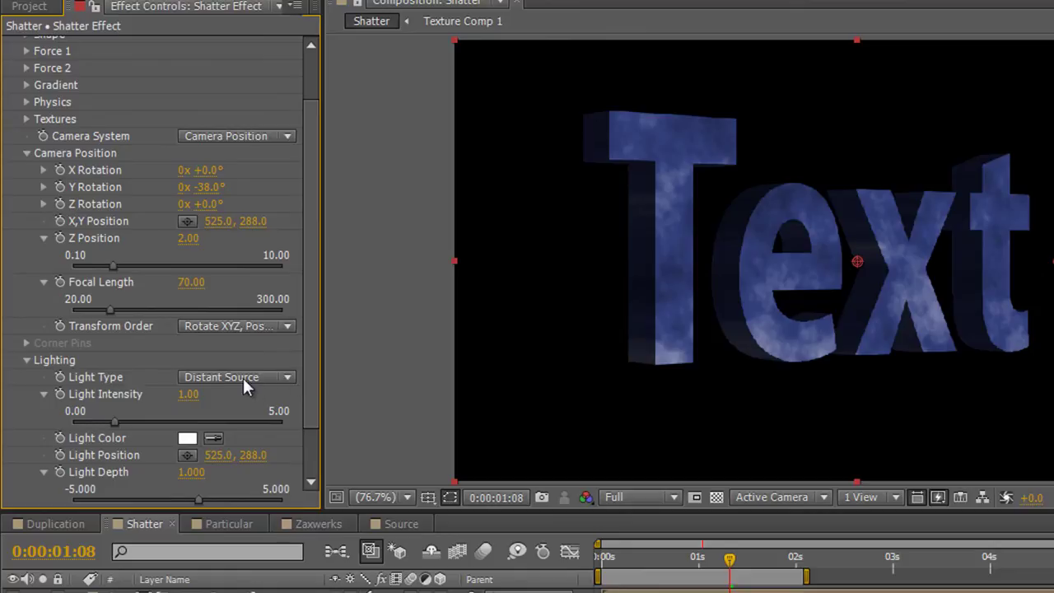
- Try Point Source as Shatter's Light Type, switch back to Distant Source, and review the remaining light type options
{"action": "left_click", "coordinate": [287, 376]}
{"action": "left_click", "coordinate": [268, 406]}
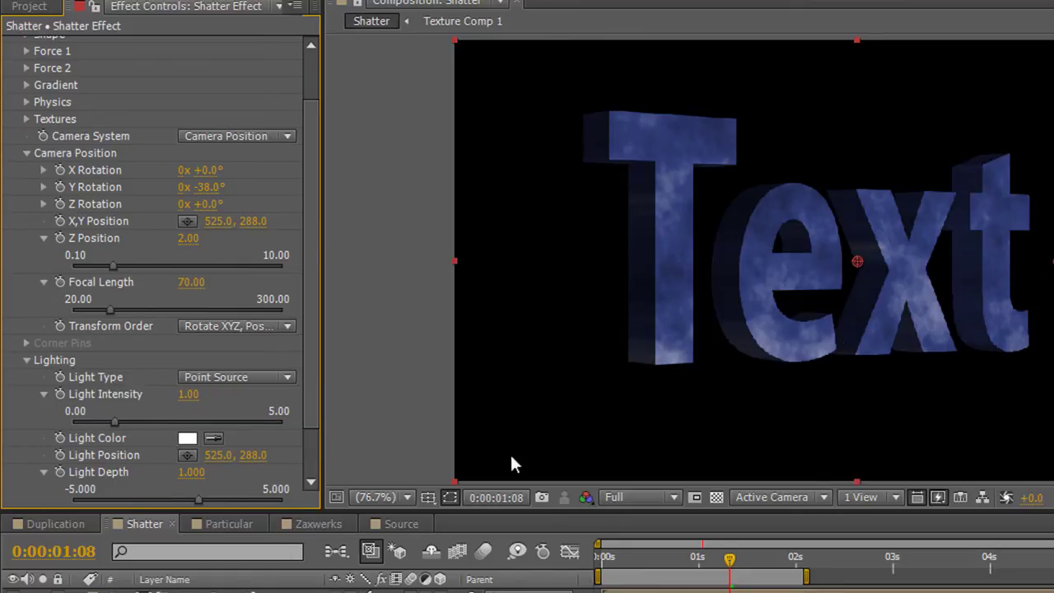
{"action": "left_click", "coordinate": [287, 376]}
{"action": "left_click", "coordinate": [276, 422]}
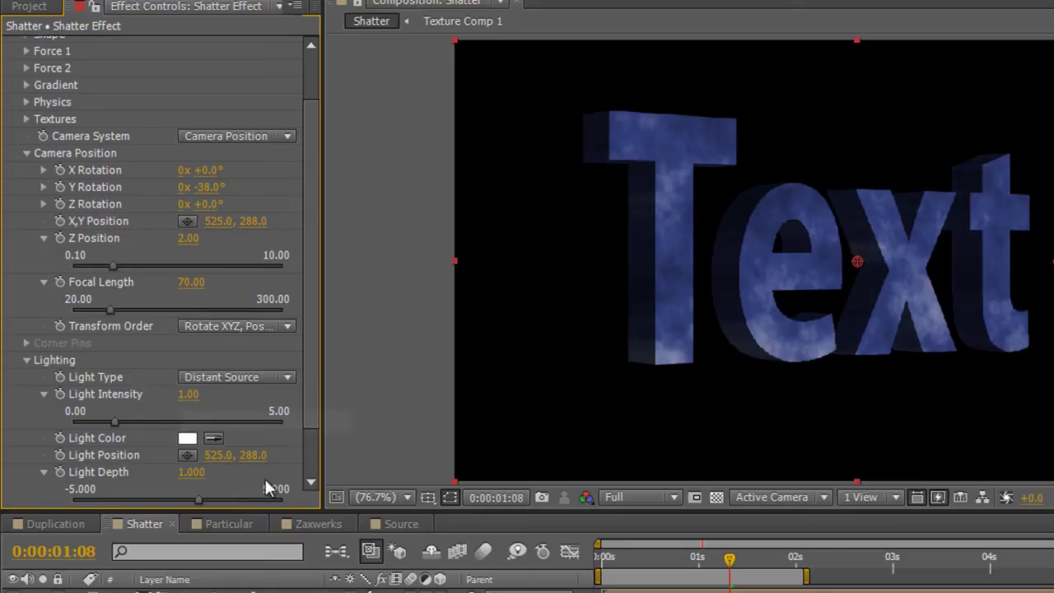
{"action": "left_click", "coordinate": [285, 377]}
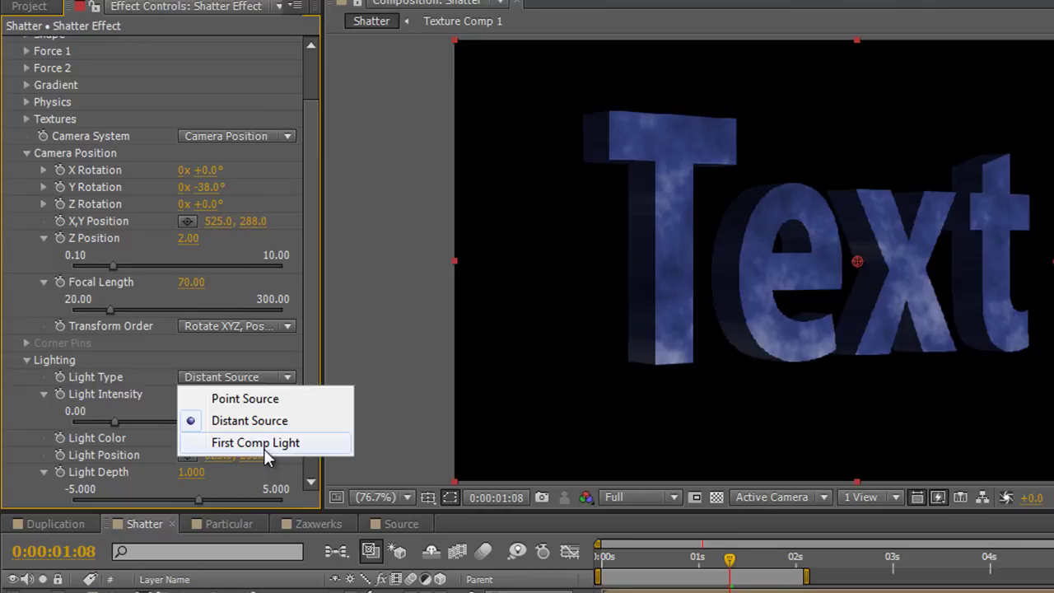
{"action": "left_click", "coordinate": [285, 379]}
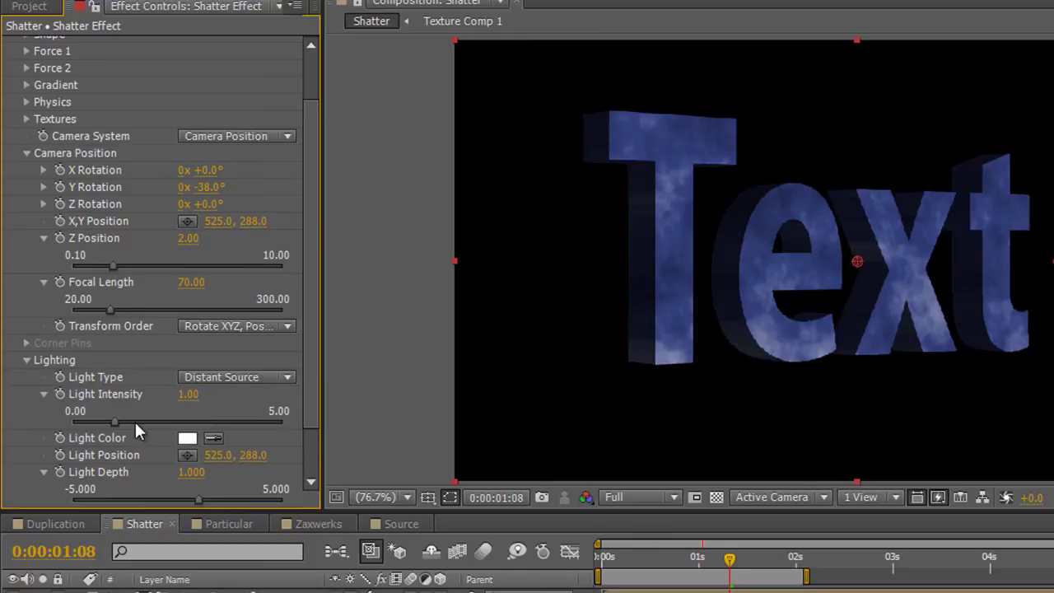
- Increase Shatter's Light Intensity to 1.62 and collapse the Lighting settings
{"action": "left_click_drag", "start_coordinate": [114, 421], "coordinate": [140, 420]}
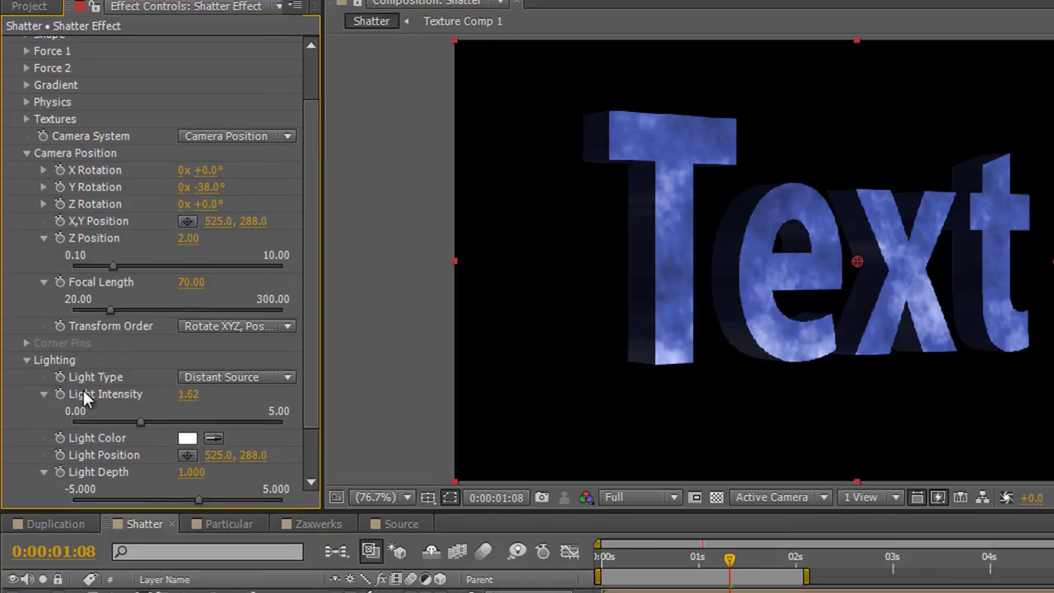
{"action": "left_click", "coordinate": [25, 360]}
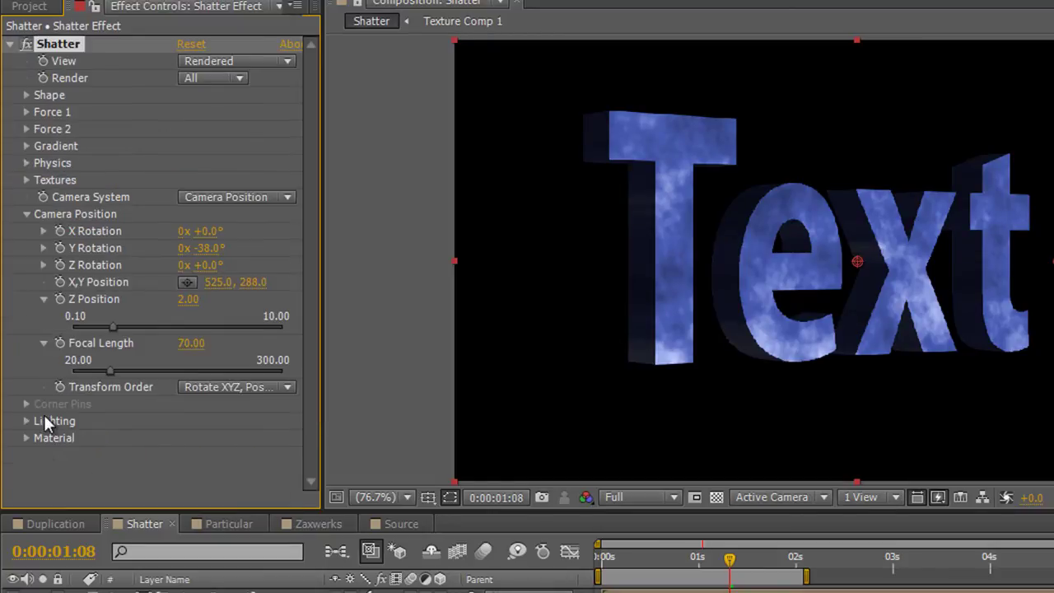
- Review Shatter's Material reflection and highlight settings and collapse them again
{"action": "left_click", "coordinate": [25, 438]}
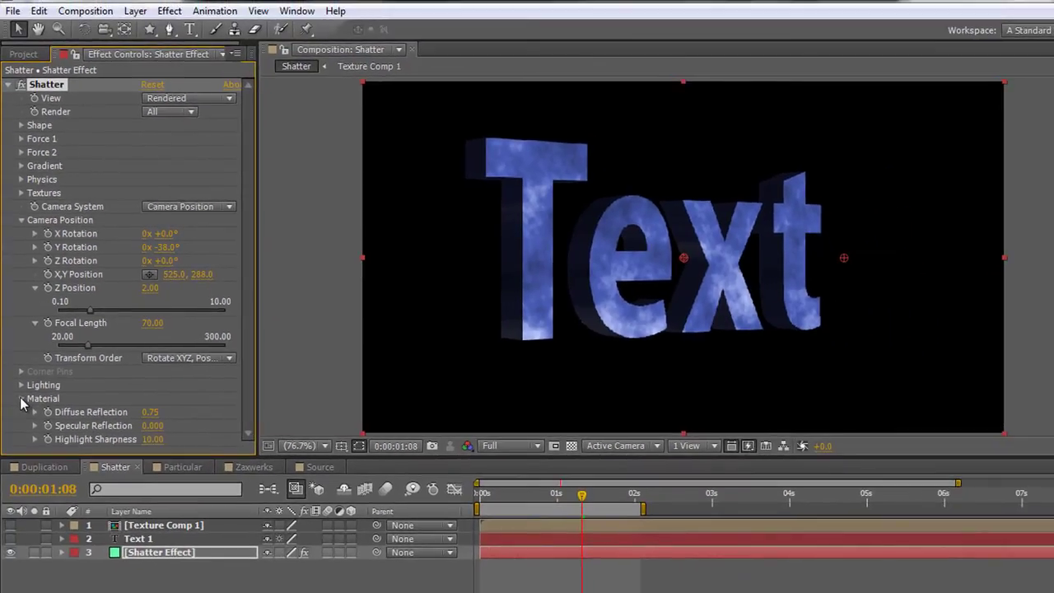
{"action": "left_click", "coordinate": [21, 397]}
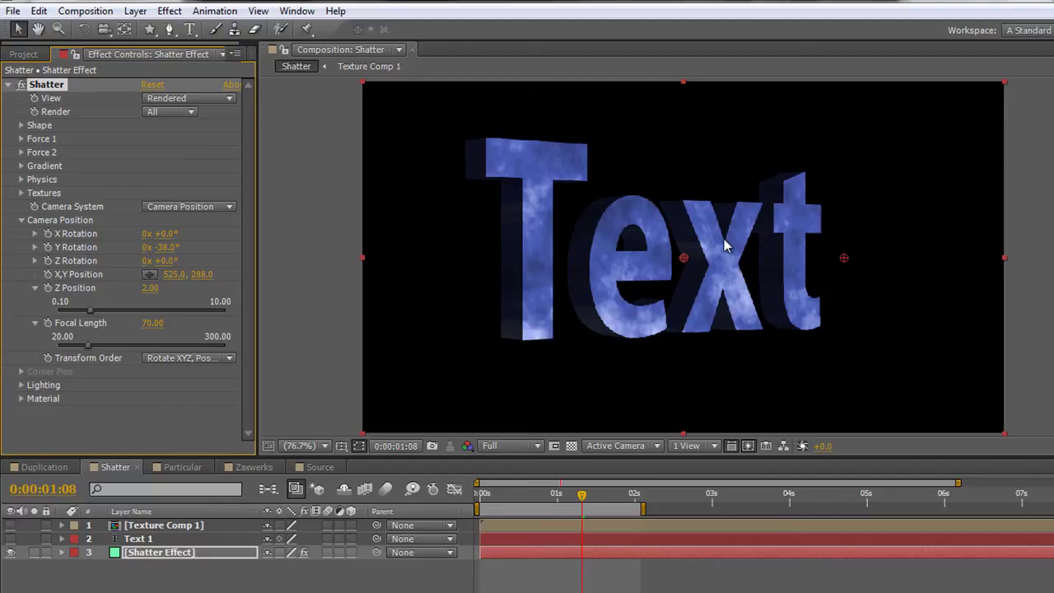
- Open Texture Comp 1 and set a starting keyframe for the Texture layer's Turbulent Noise Evolution at 0:00:00:00
{"action": "left_click", "coordinate": [153, 526]}
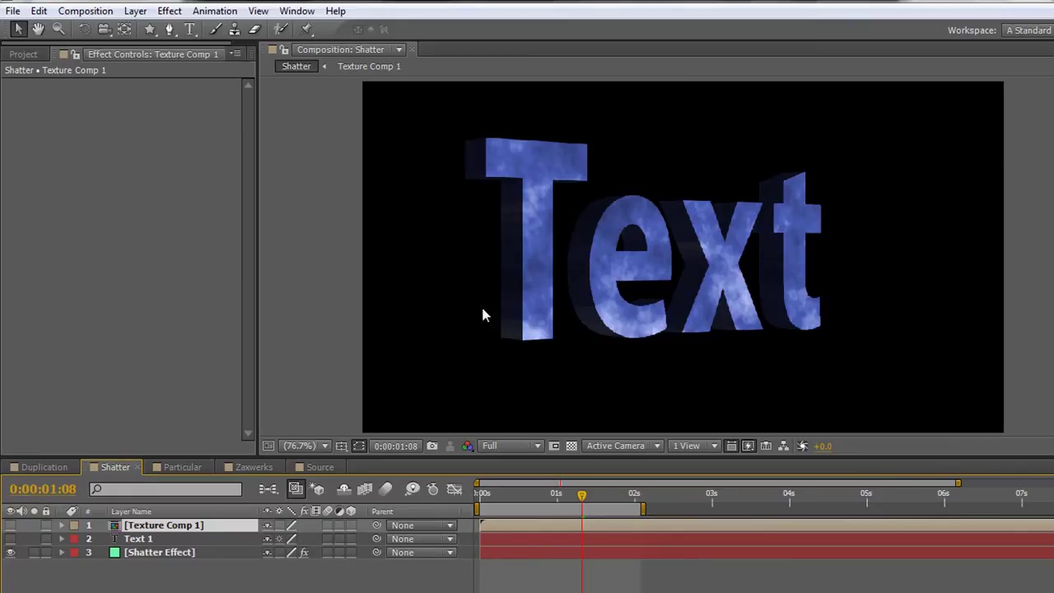
{"action": "double_click", "coordinate": [182, 527]}
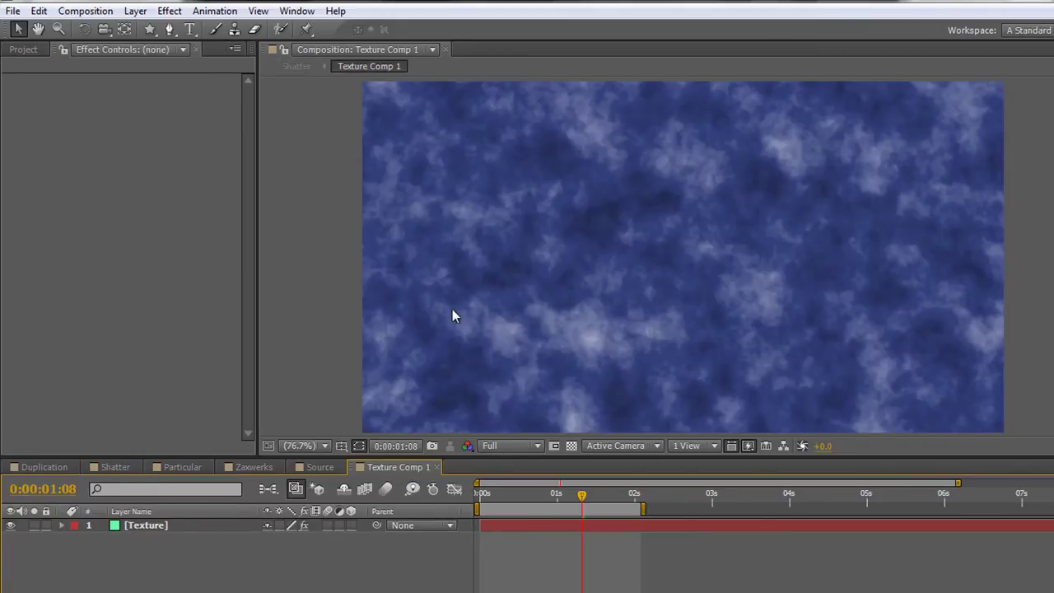
{"action": "left_click", "coordinate": [161, 527]}
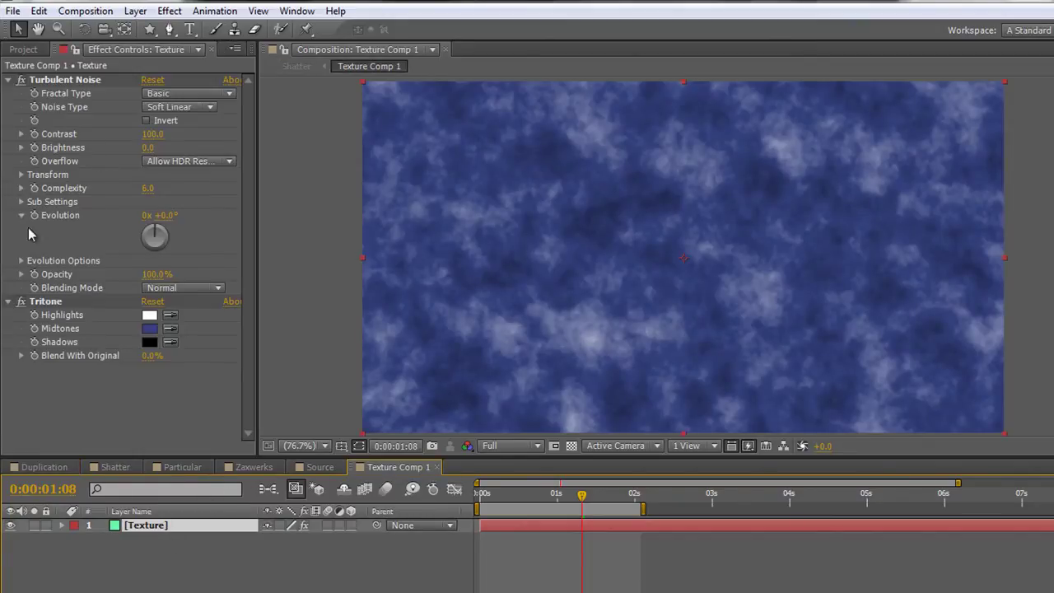
{"action": "key", "text": "Home"}
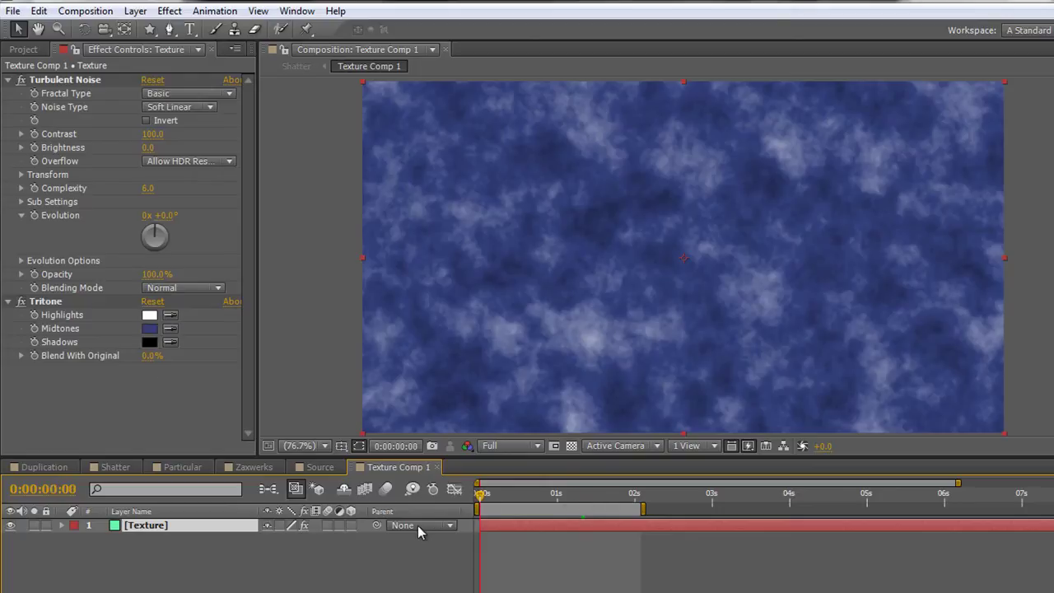
{"action": "left_click", "coordinate": [34, 216]}
- Keyframe the Turbulent Noise Evolution at 2x +0.0° at 0:00:02:01
{"action": "left_click_drag", "start_coordinate": [482, 494], "coordinate": [634, 504]}
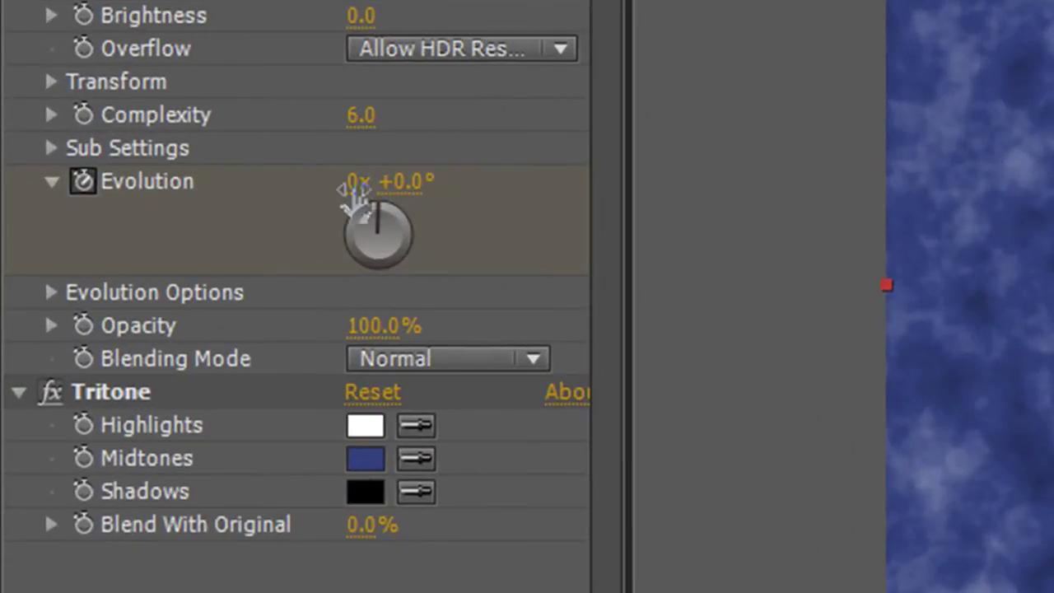
{"action": "left_click", "coordinate": [356, 183]}
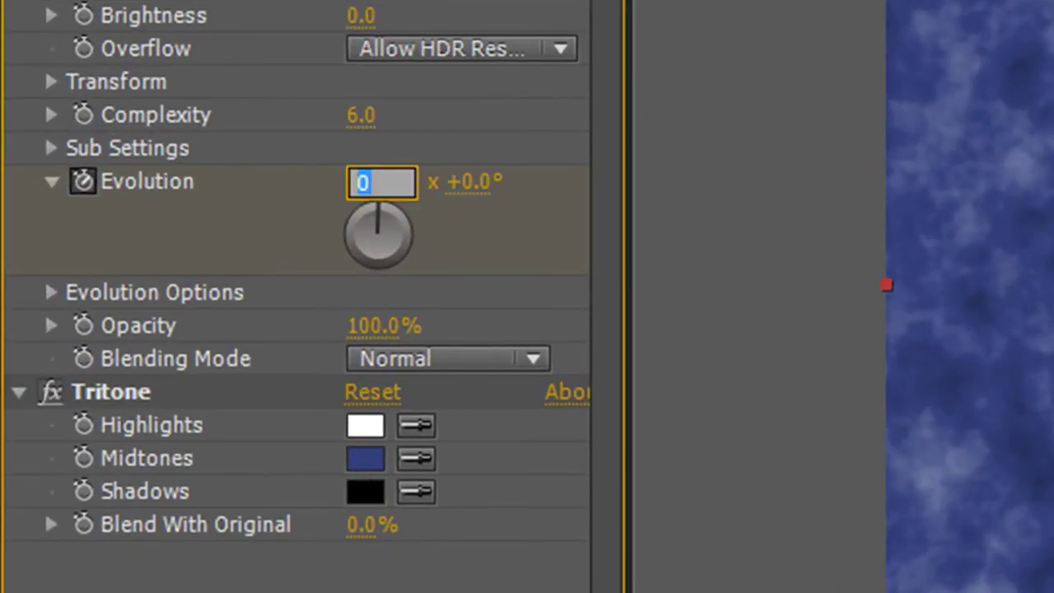
{"action": "type", "text": "2"}
{"action": "key", "text": "Return"}
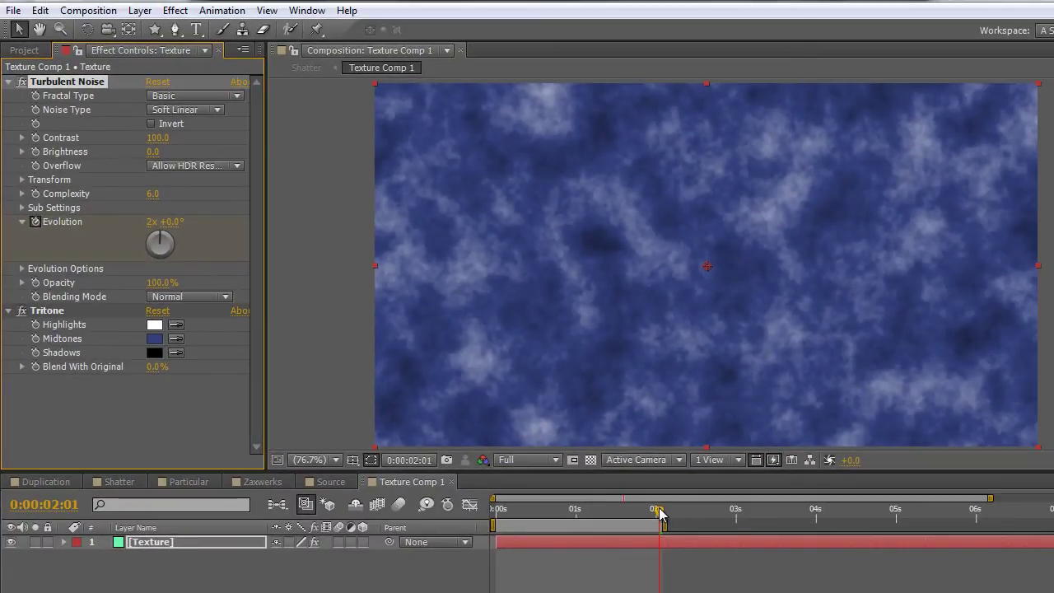
- Preview the animated noise in Texture Comp 1 and on the 3D text in the Shatter composition, ending at 0:00:01:02
{"action": "left_click_drag", "start_coordinate": [661, 517], "coordinate": [499, 531]}
{"action": "left_click", "coordinate": [115, 482]}
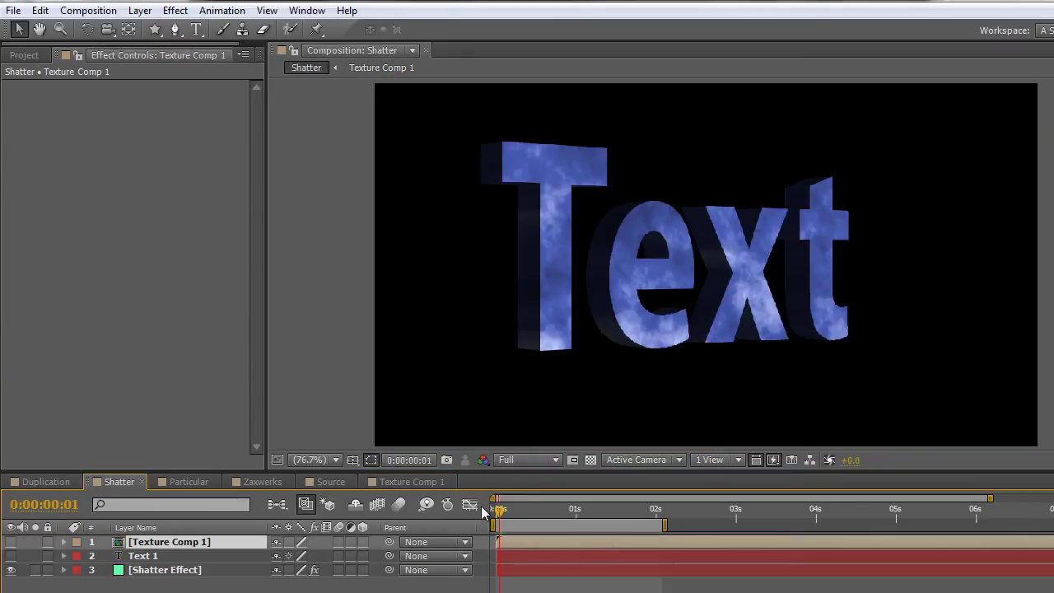
{"action": "left_click_drag", "start_coordinate": [499, 511], "coordinate": [583, 541]}
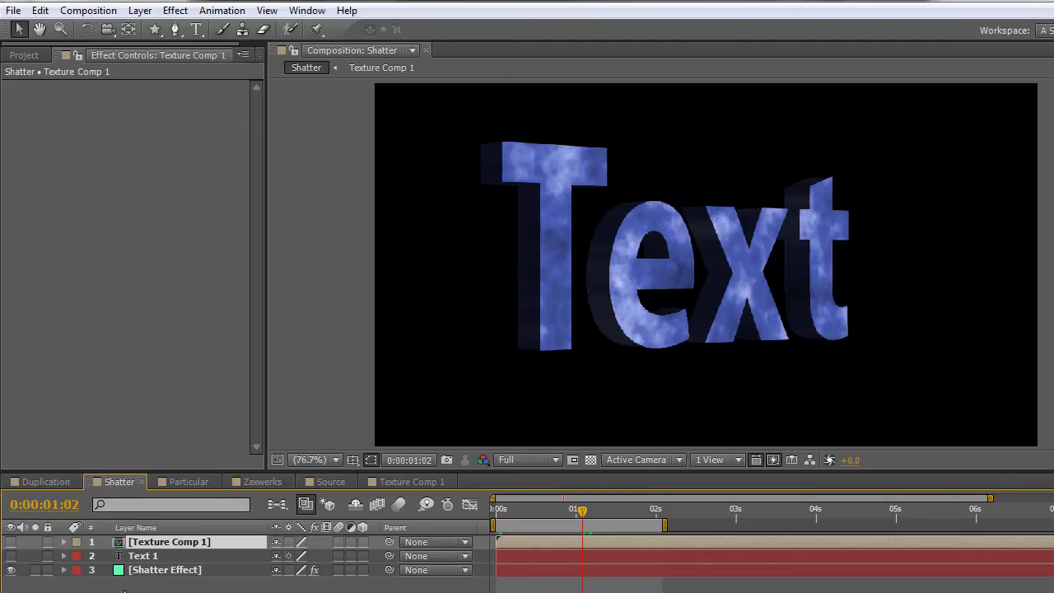
- Try Bevel Alpha with an Edge Thickness of 5.80 on the Shatter Effect layer, and remove the effect
{"action": "left_click", "coordinate": [174, 573]}
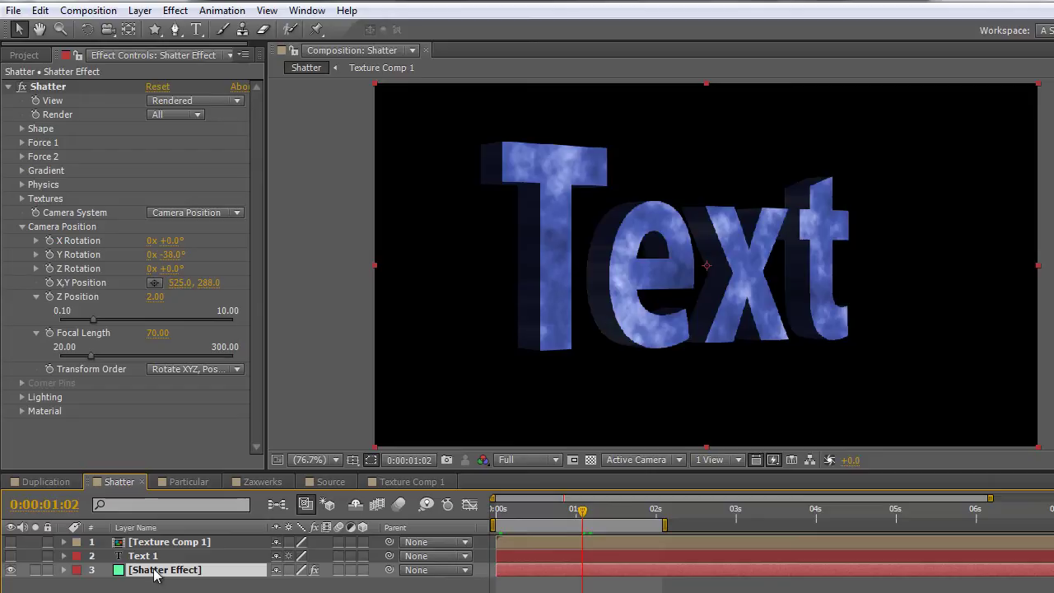
{"action": "left_click", "coordinate": [178, 15]}
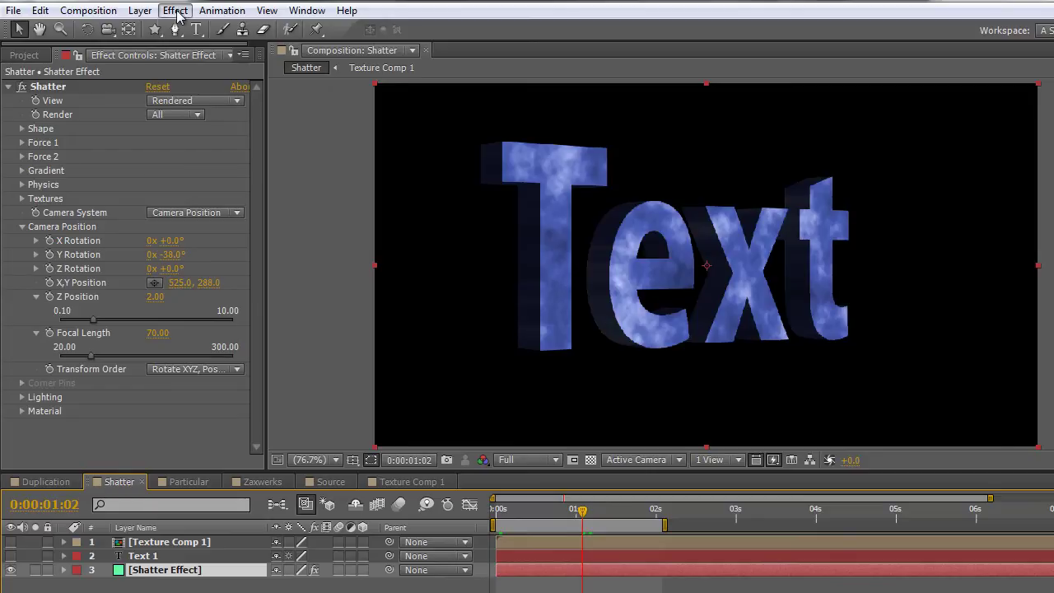
{"action": "mouse_move", "coordinate": [198, 351]}
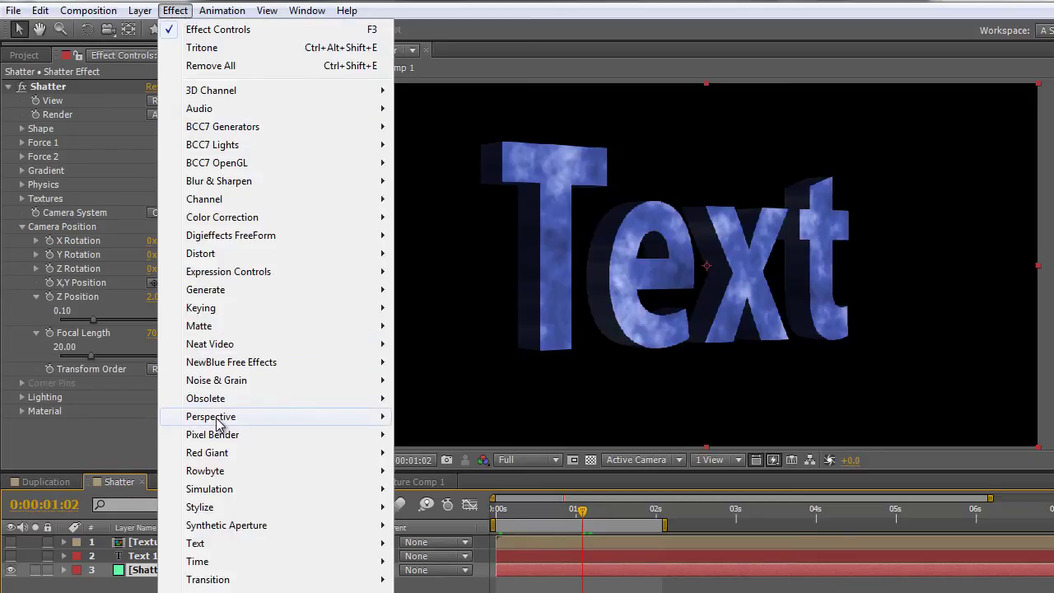
{"action": "mouse_move", "coordinate": [362, 417]}
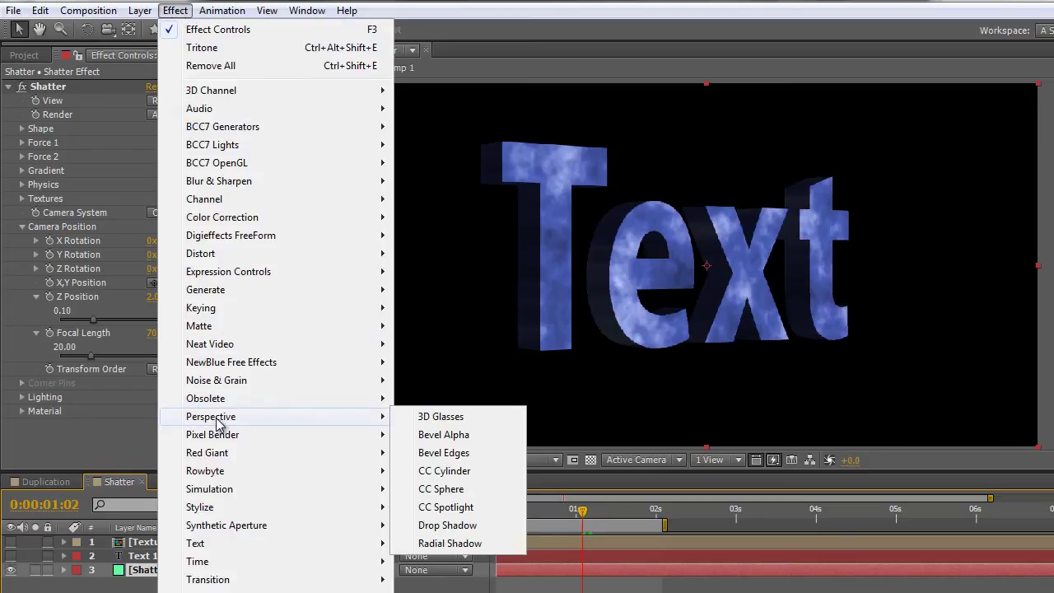
{"action": "left_click", "coordinate": [445, 434]}
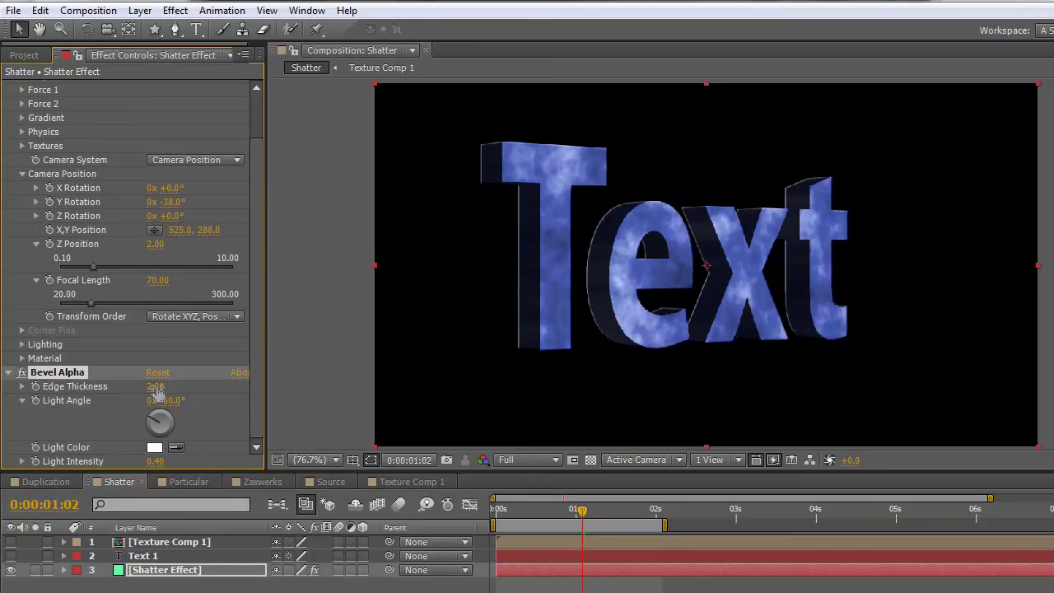
{"action": "left_click_drag", "start_coordinate": [157, 393], "coordinate": [197, 395]}
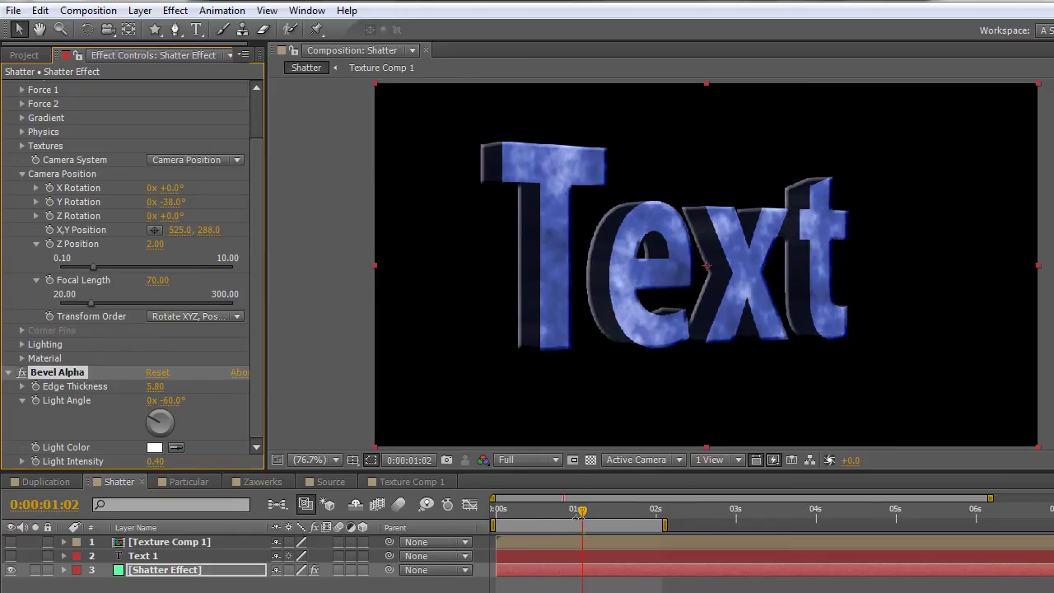
{"action": "left_click_drag", "start_coordinate": [582, 514], "coordinate": [544, 516]}
{"action": "left_click", "coordinate": [59, 377]}
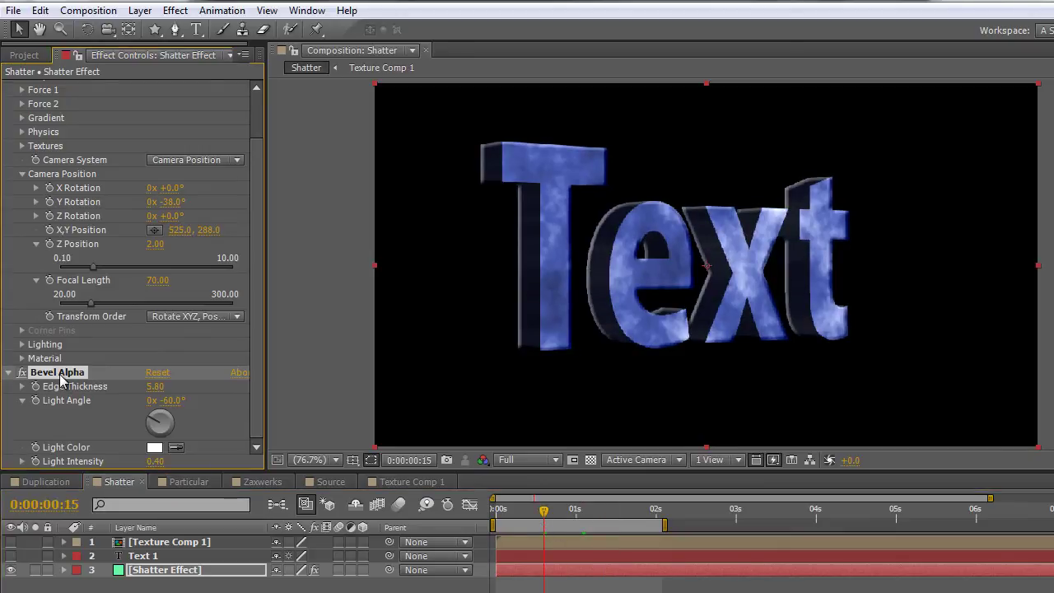
{"action": "key", "text": "Delete"}
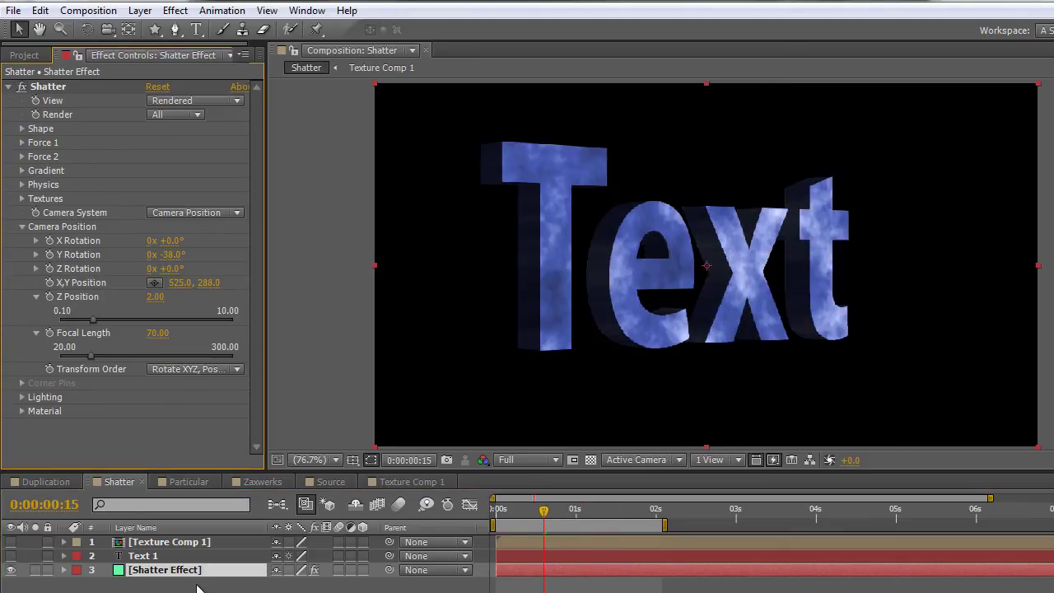
- Try CC Glass directly on the Shatter Effect layer, and delete it
{"action": "left_click", "coordinate": [177, 11]}
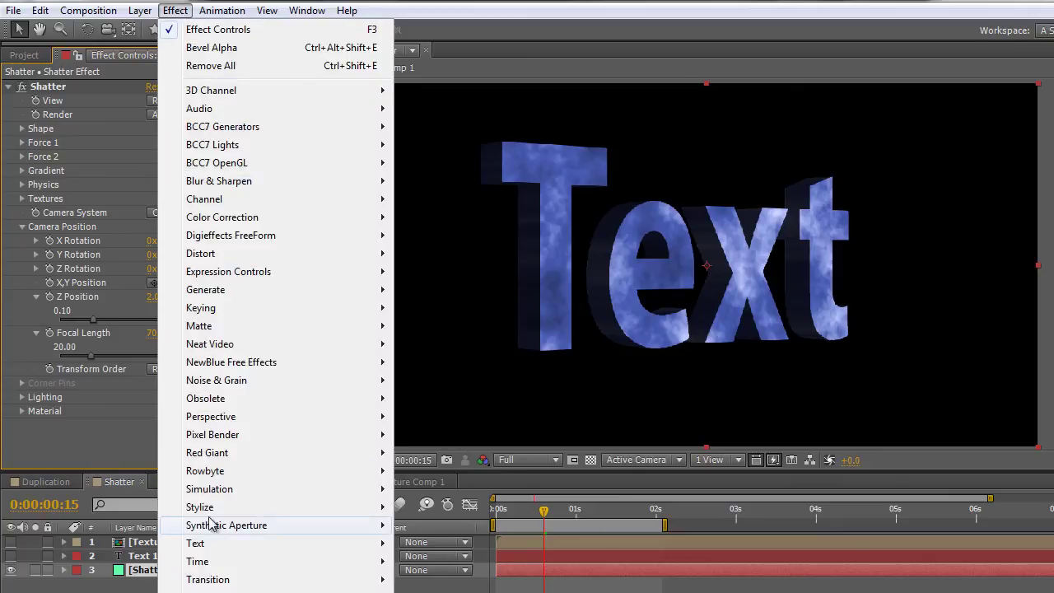
{"action": "mouse_move", "coordinate": [209, 514]}
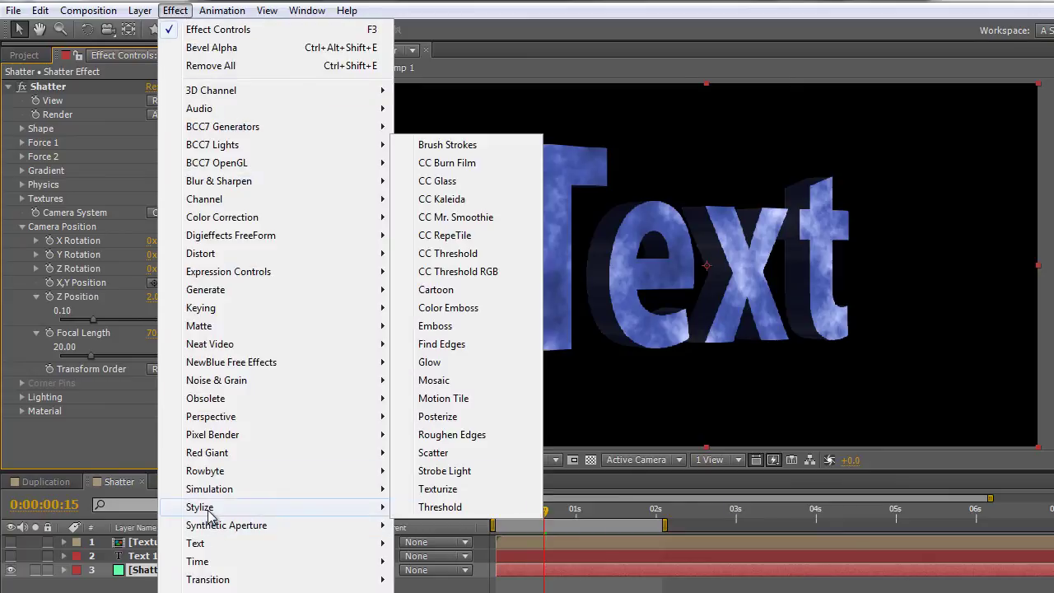
{"action": "left_click", "coordinate": [451, 183]}
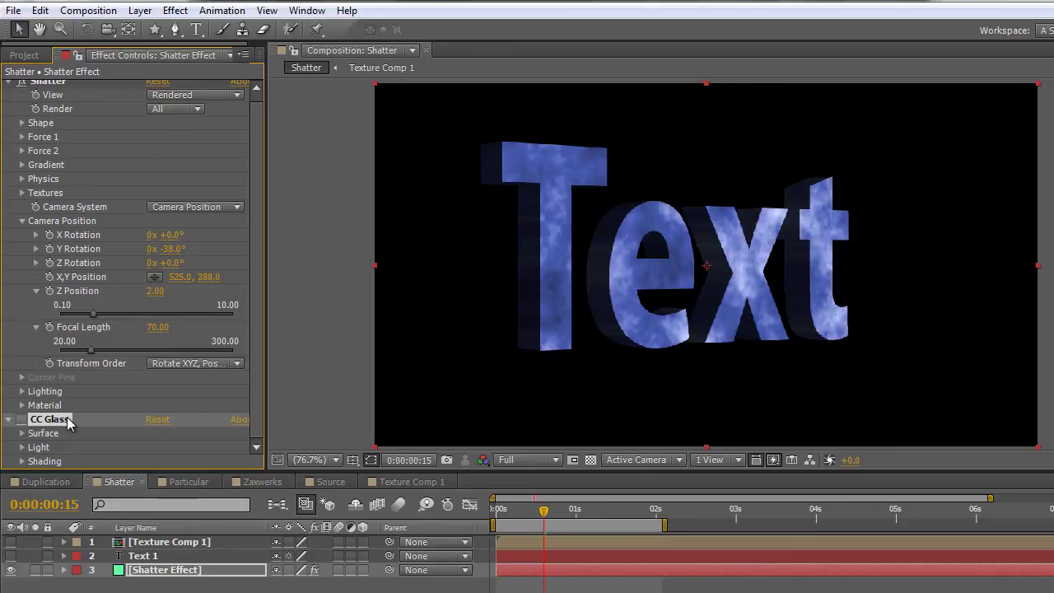
{"action": "key", "text": "Delete"}
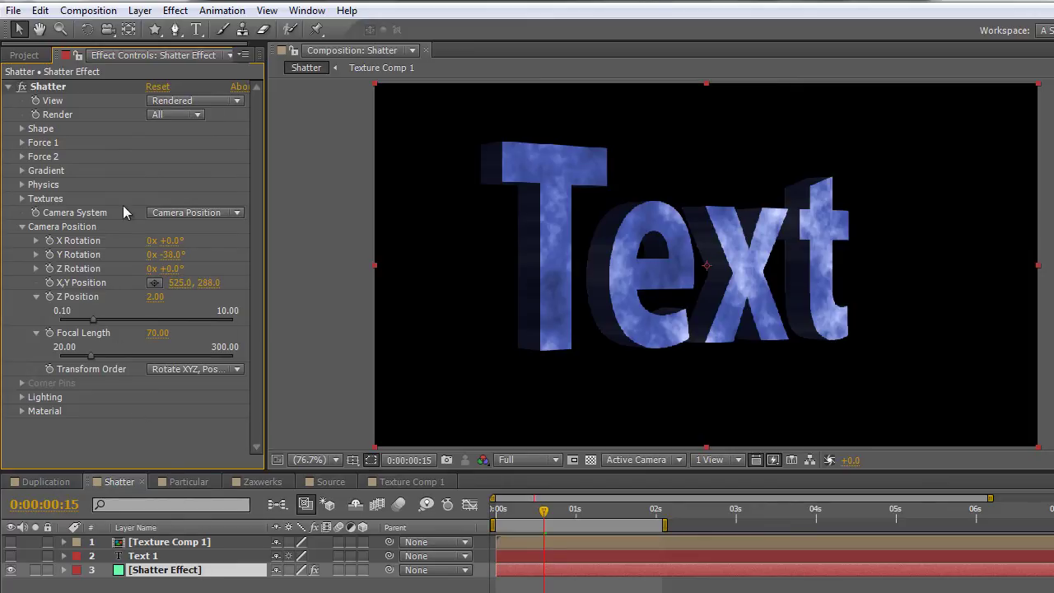
- Add a new adjustment layer above the other layers in the Shatter composition
{"action": "left_click", "coordinate": [140, 5]}
{"action": "mouse_move", "coordinate": [193, 29]}
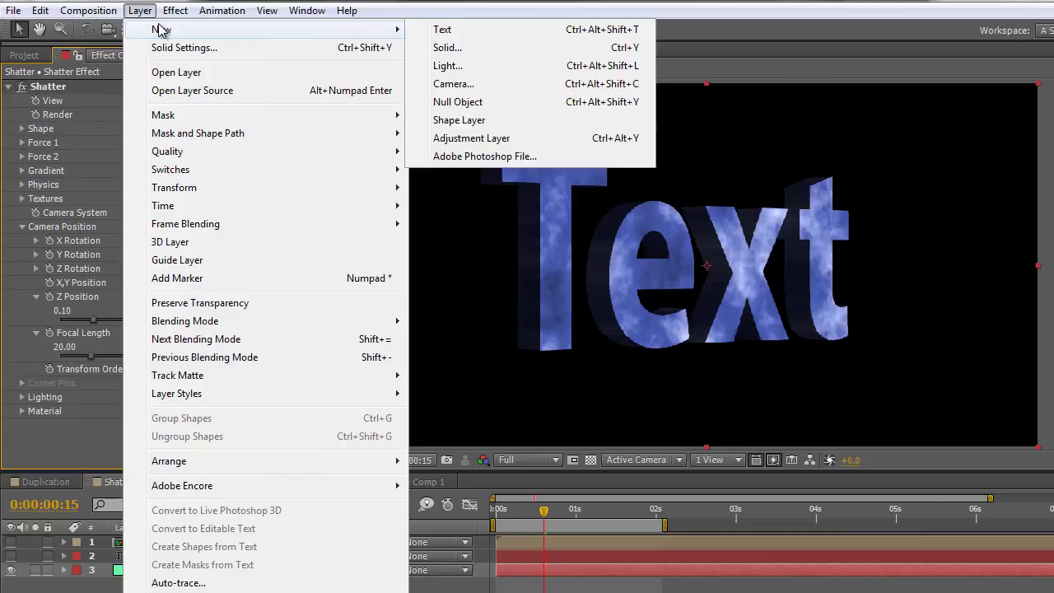
{"action": "left_click", "coordinate": [488, 138]}
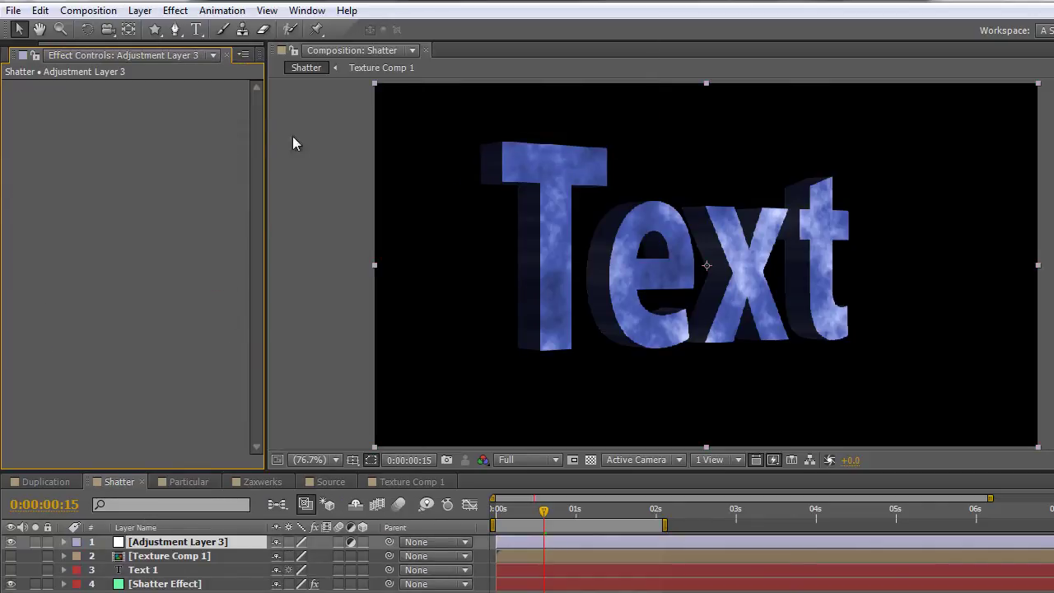
- Try Bevel Alpha on the adjustment layer with a dark Light Color sampled from the composition, and delete the effect
{"action": "left_click", "coordinate": [176, 11]}
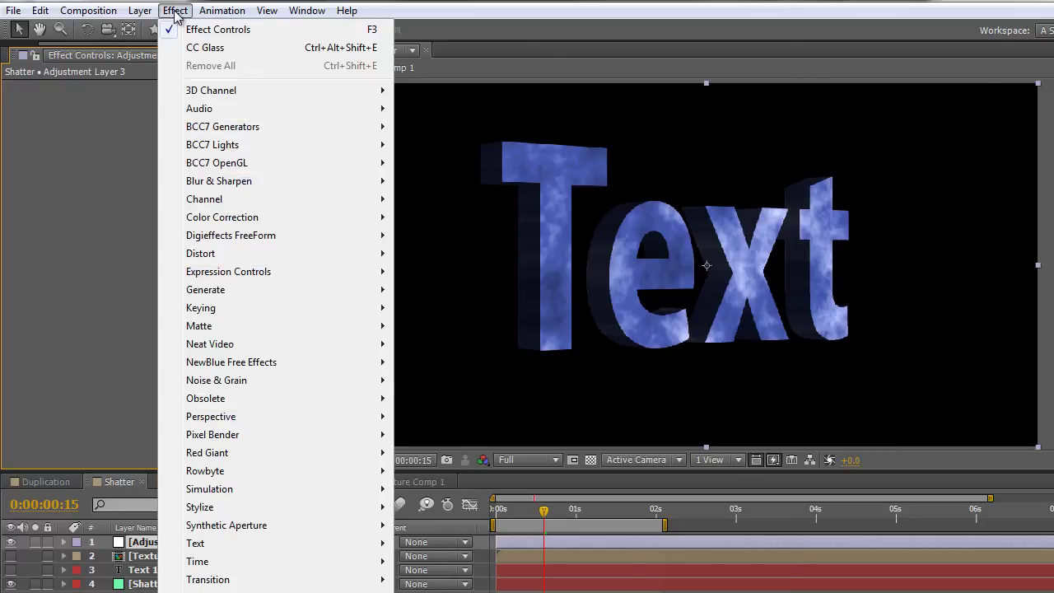
{"action": "mouse_move", "coordinate": [266, 416]}
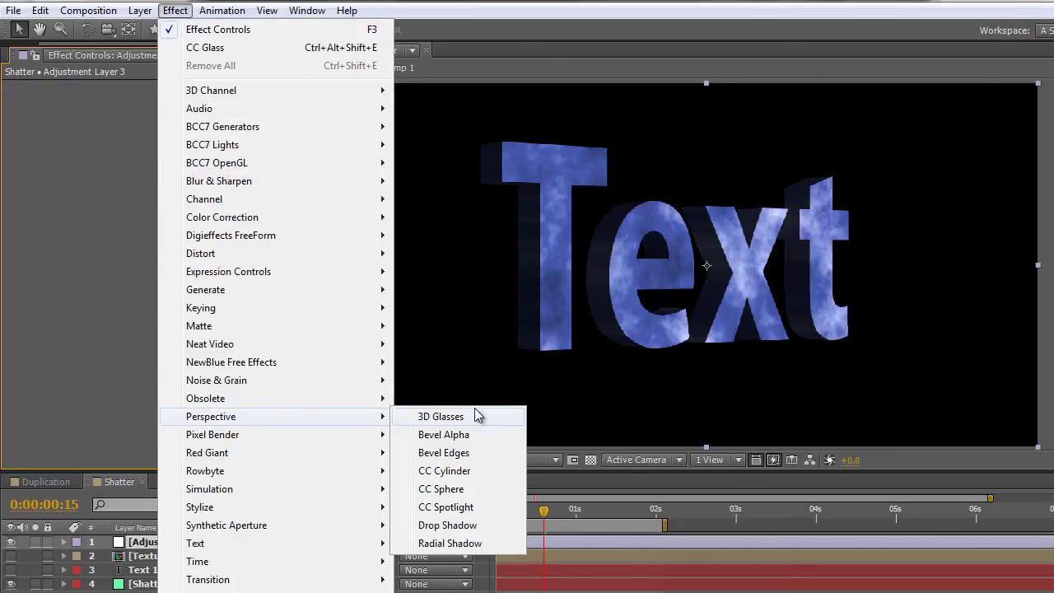
{"action": "left_click", "coordinate": [474, 435]}
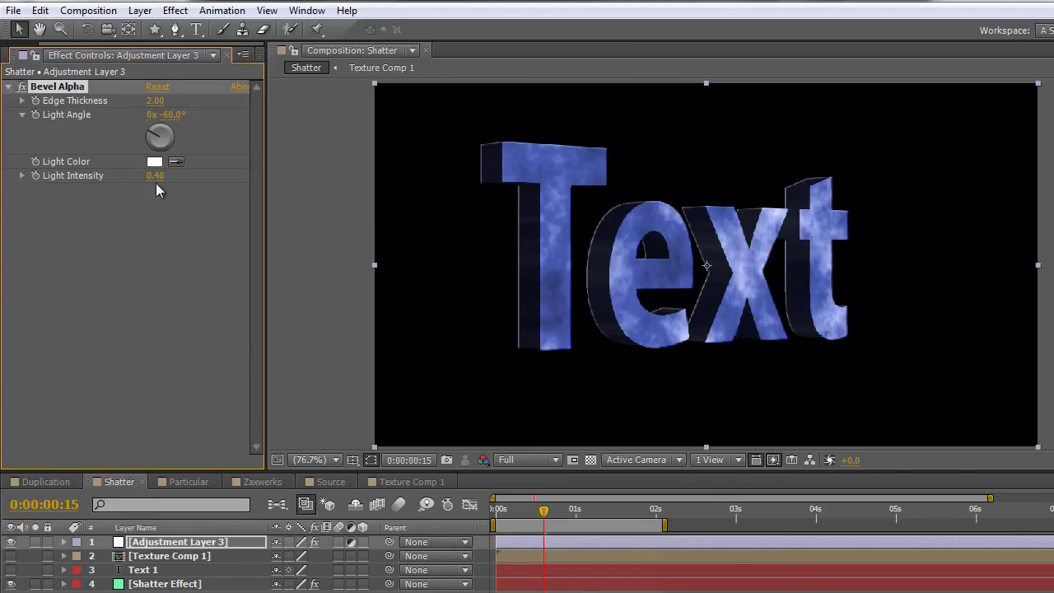
{"action": "left_click", "coordinate": [175, 163]}
{"action": "left_click", "coordinate": [497, 162]}
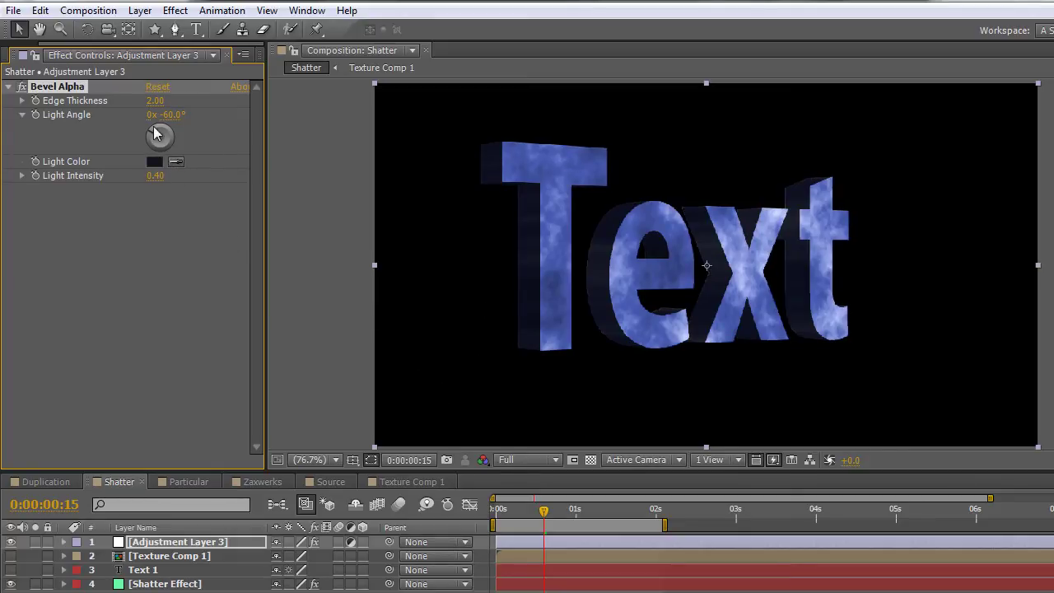
{"action": "left_click_drag", "start_coordinate": [155, 100], "coordinate": [74, 120]}
{"action": "key", "text": "Delete"}
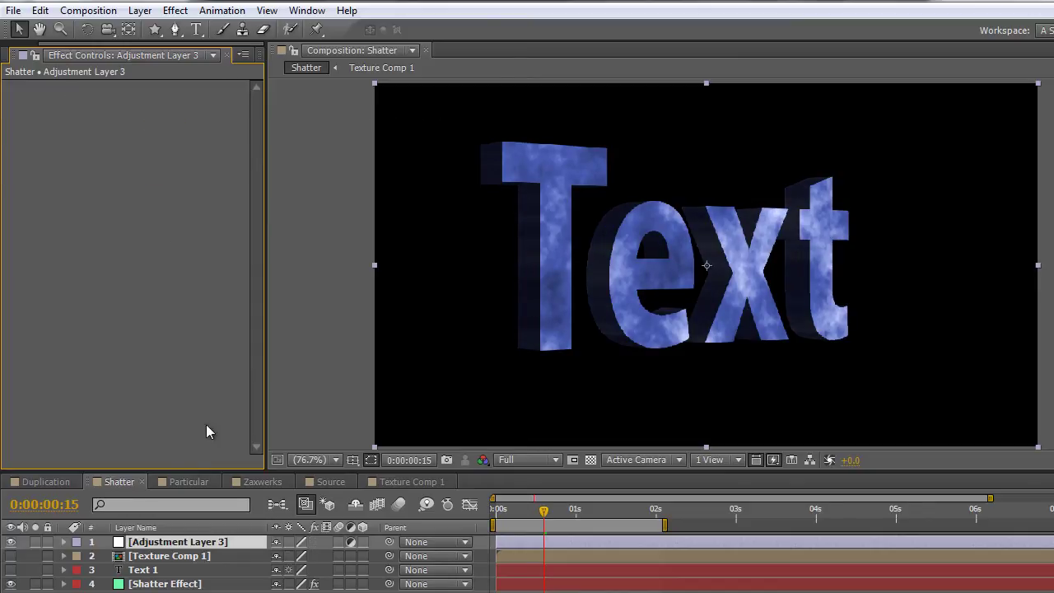
- Apply CC Glass to the adjustment layer with a Displacement of 20, and check the look at another frame
{"action": "left_click", "coordinate": [170, 13]}
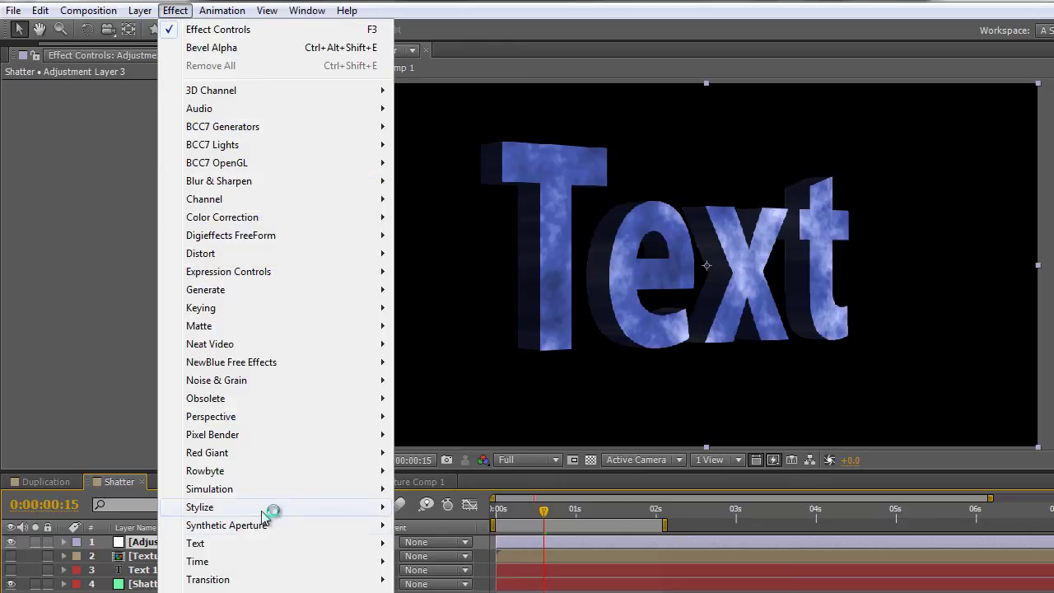
{"action": "mouse_move", "coordinate": [219, 513]}
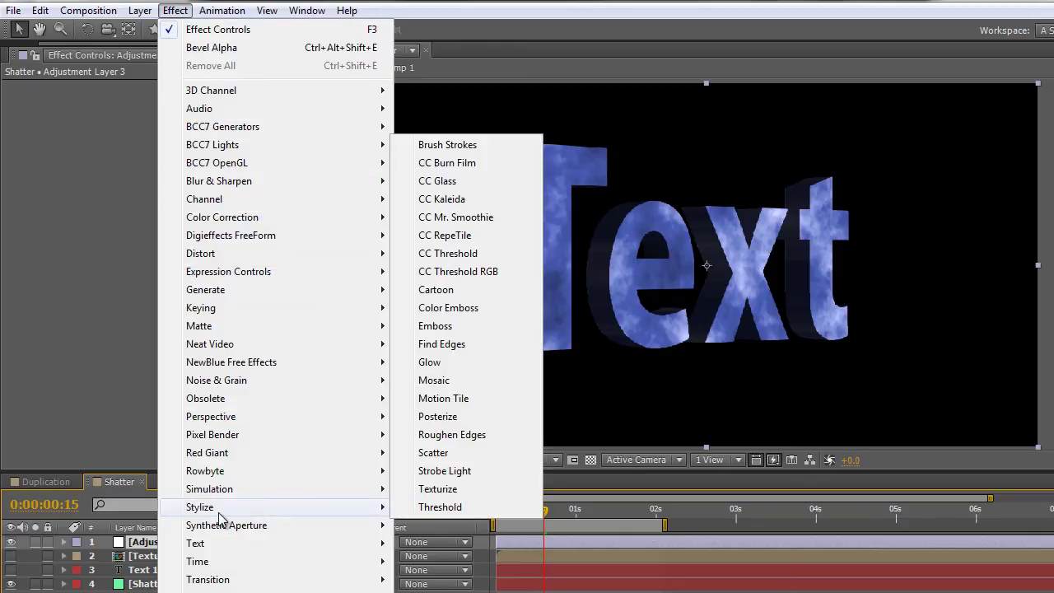
{"action": "left_click", "coordinate": [437, 181]}
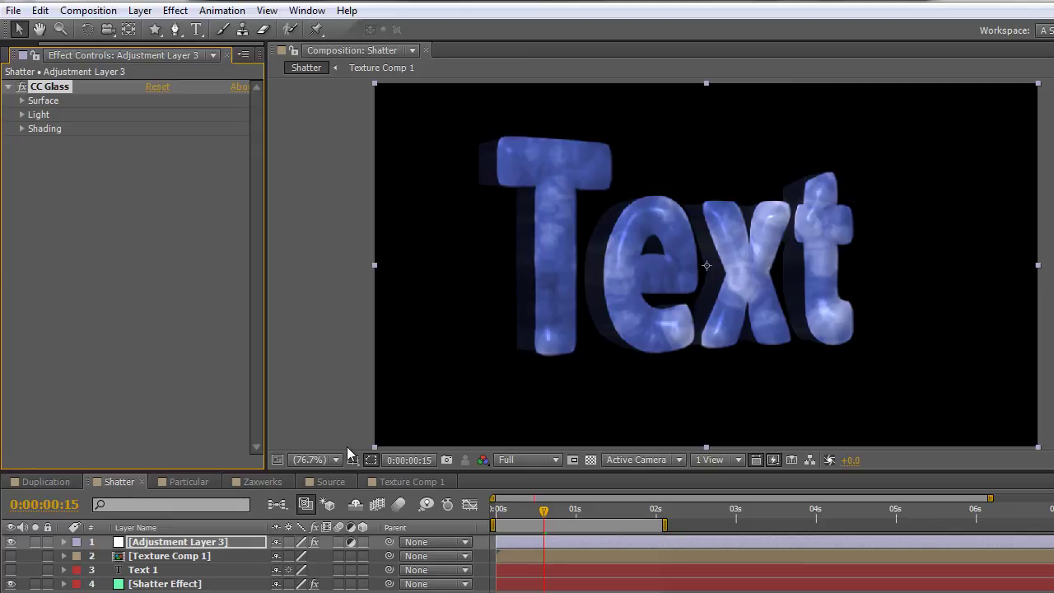
{"action": "left_click", "coordinate": [22, 101]}
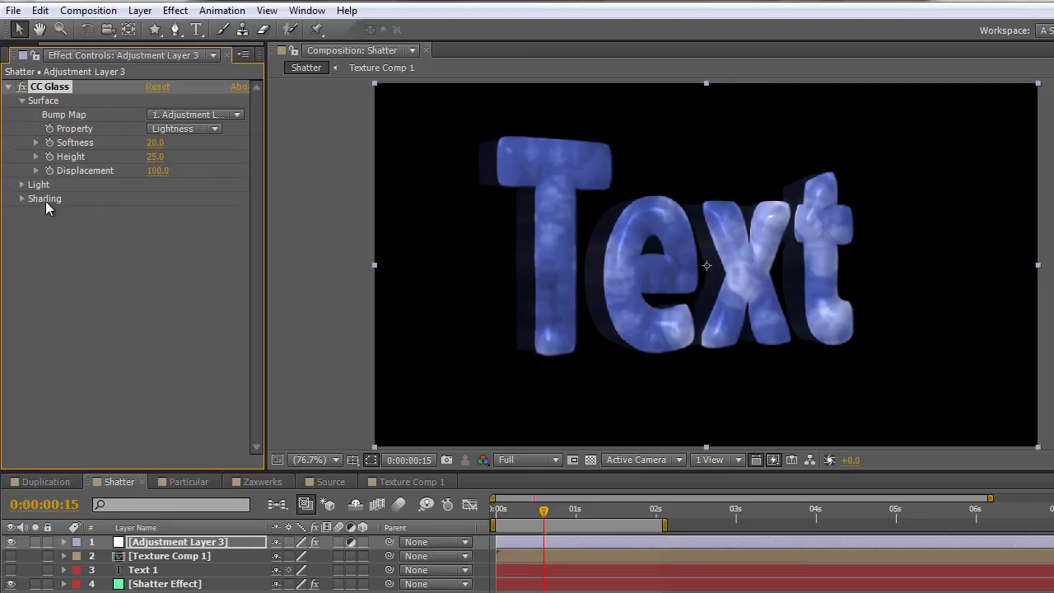
{"action": "left_click", "coordinate": [158, 170]}
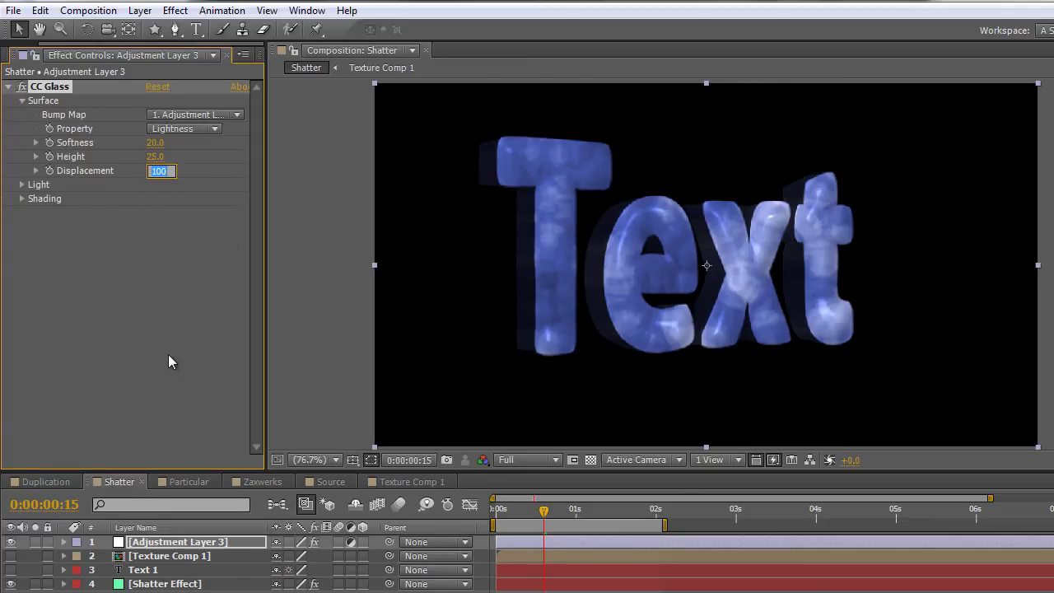
{"action": "type", "text": "20"}
{"action": "key", "text": "Return"}
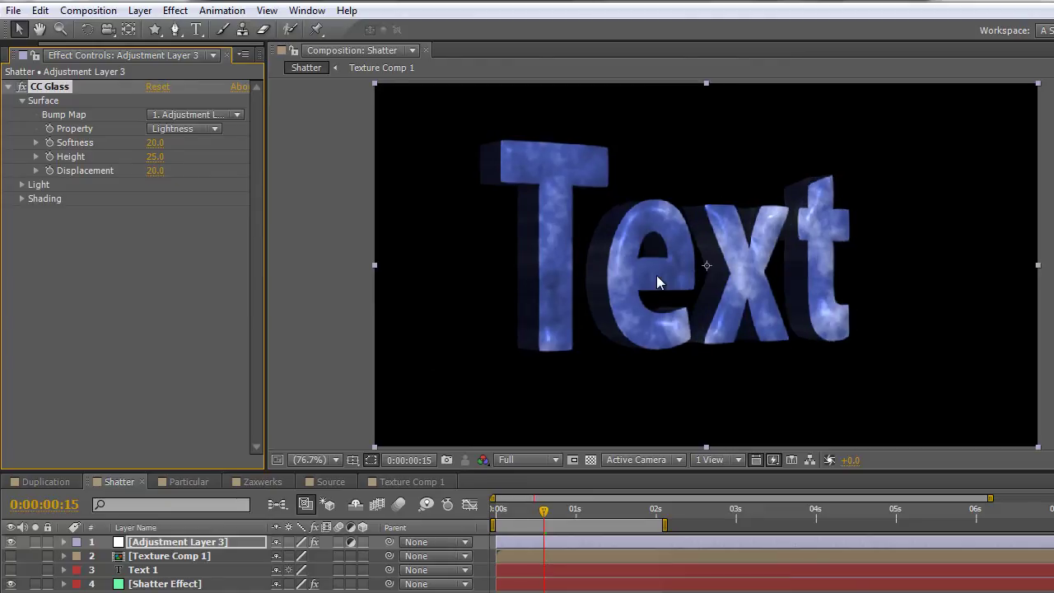
{"action": "left_click_drag", "start_coordinate": [544, 517], "coordinate": [522, 527]}
{"action": "left_click", "coordinate": [690, 370]}
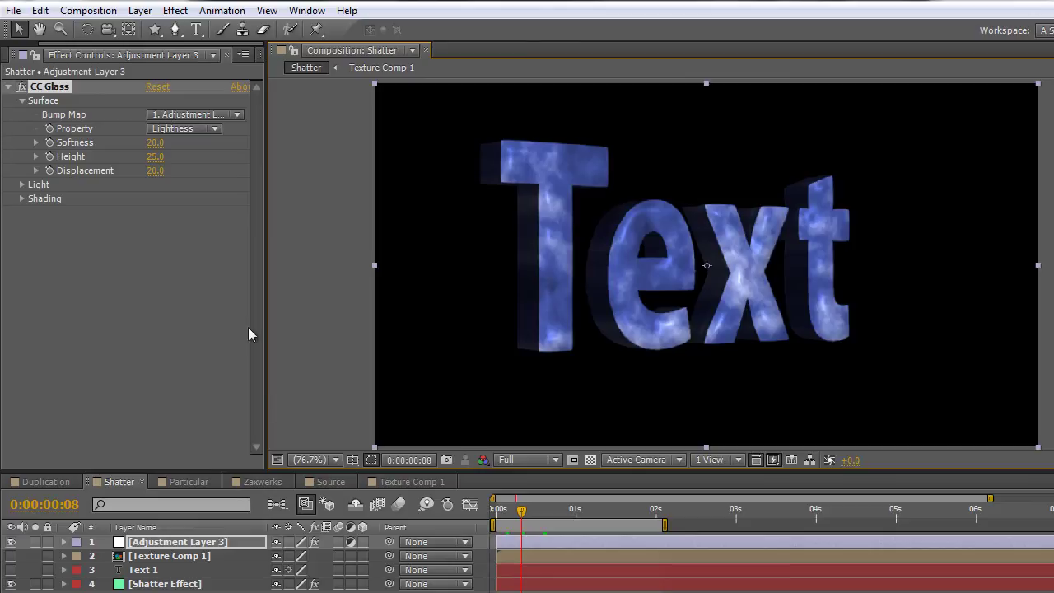
- Animate the Shatter Effect layer's camera Y Rotation from -38° at 0:00:00:00 to +38° at 0:00:02:01
{"action": "left_click", "coordinate": [149, 584]}
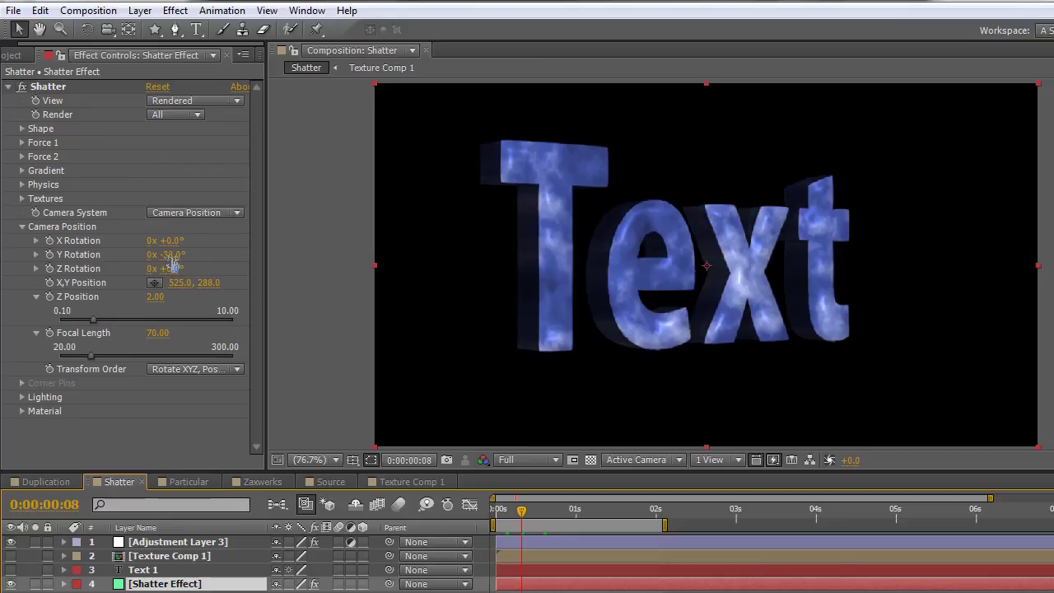
{"action": "left_click_drag", "start_coordinate": [522, 509], "coordinate": [483, 521]}
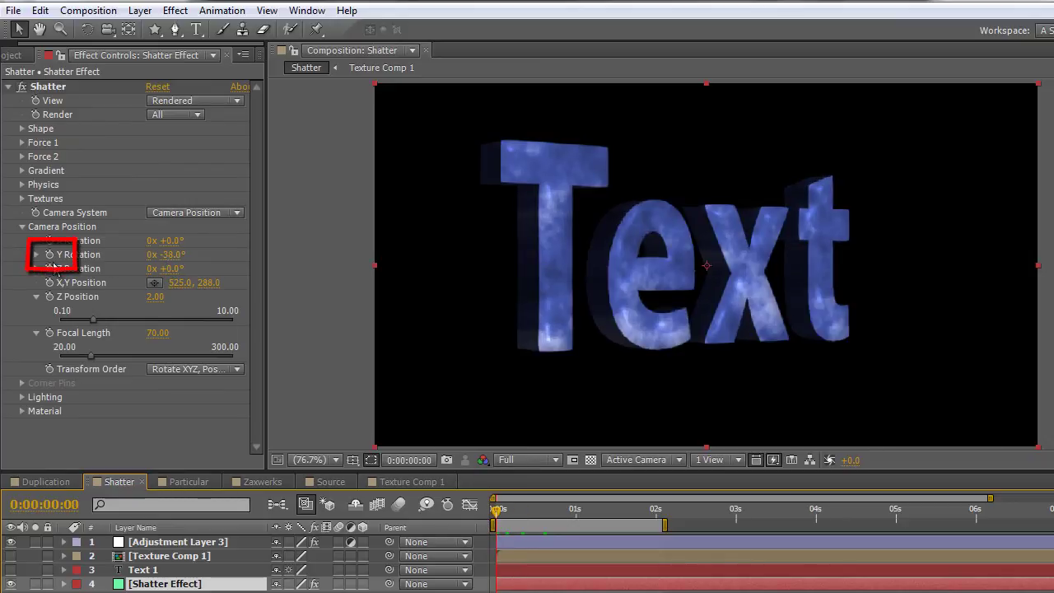
{"action": "left_click", "coordinate": [49, 255]}
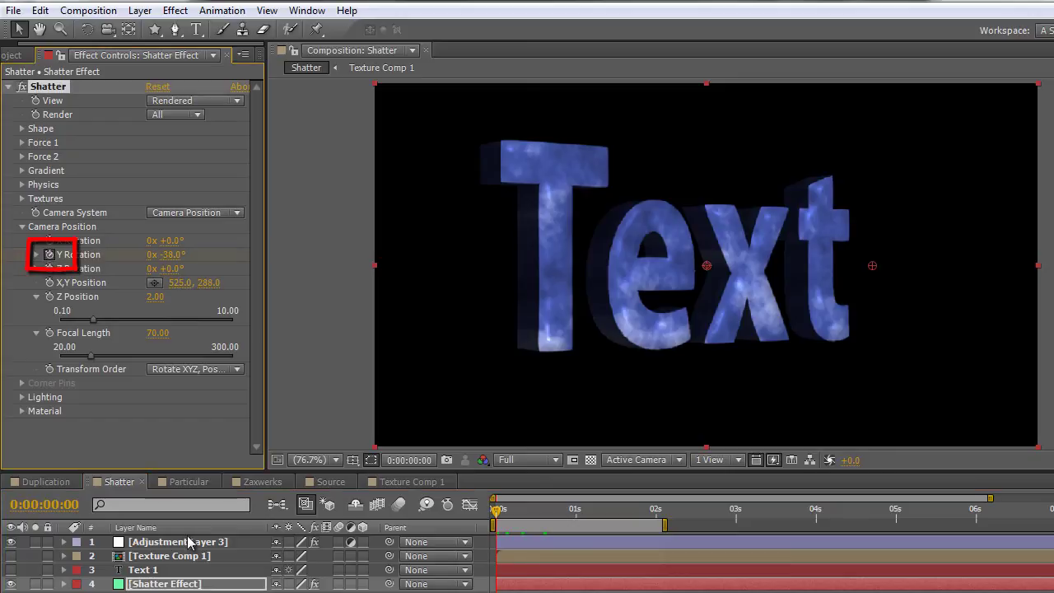
{"action": "left_click_drag", "start_coordinate": [495, 521], "coordinate": [662, 521]}
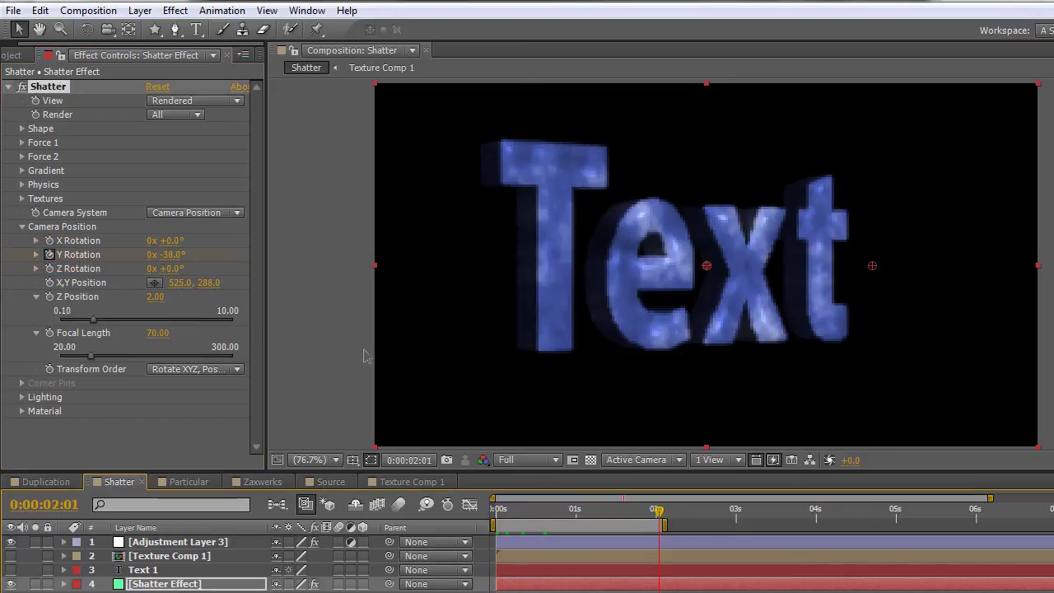
{"action": "left_click_drag", "start_coordinate": [180, 255], "coordinate": [245, 263]}
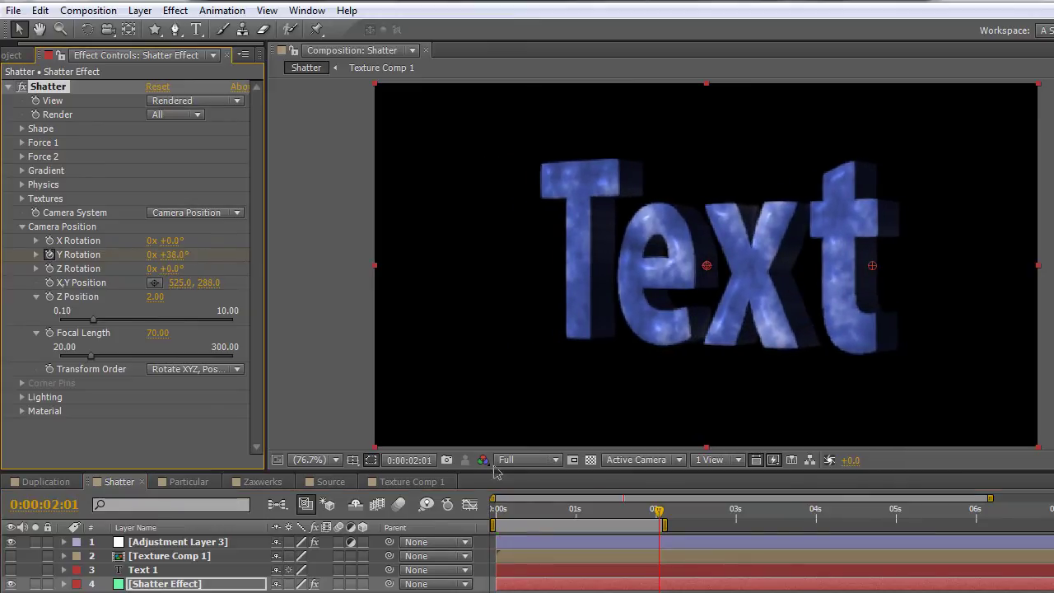
{"action": "left_click_drag", "start_coordinate": [663, 519], "coordinate": [482, 542]}
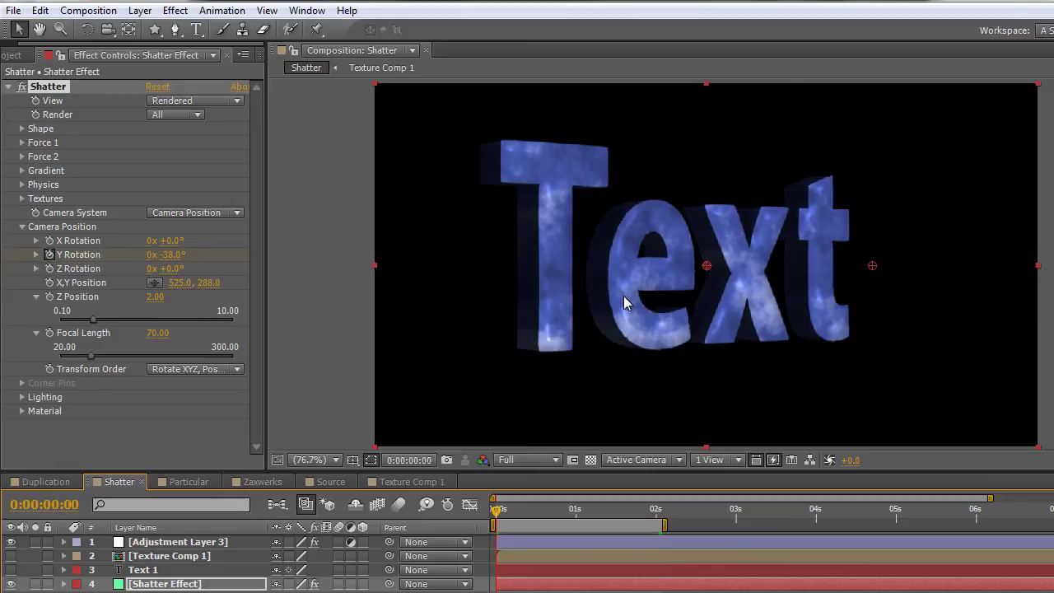
{"action": "mouse_move", "coordinate": [492, 514]}
{"action": "left_mouse_down"}
{"action": "mouse_move", "coordinate": [541, 514]}
{"action": "mouse_move", "coordinate": [499, 520]}
{"action": "left_mouse_up"}
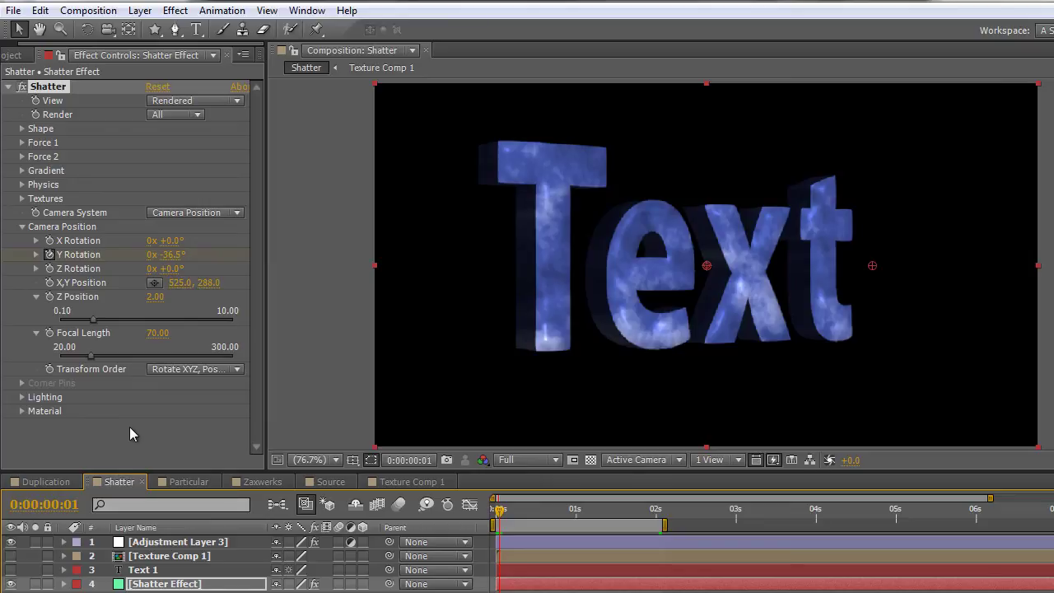
- Create a comp-sized green solid named BG and move it beneath all other layers
{"action": "left_click", "coordinate": [132, 592]}
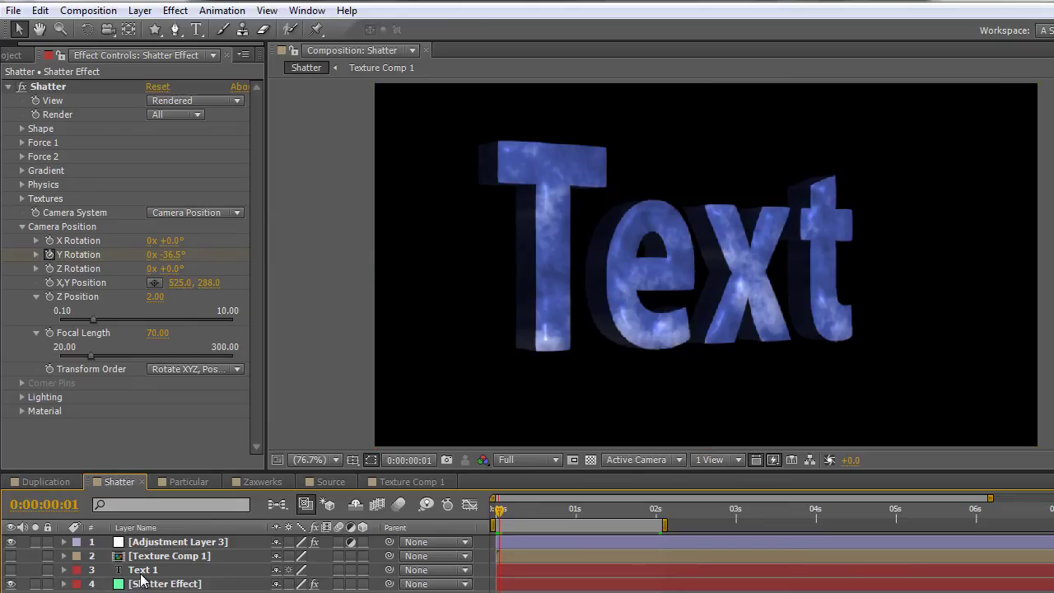
{"action": "left_click", "coordinate": [141, 11]}
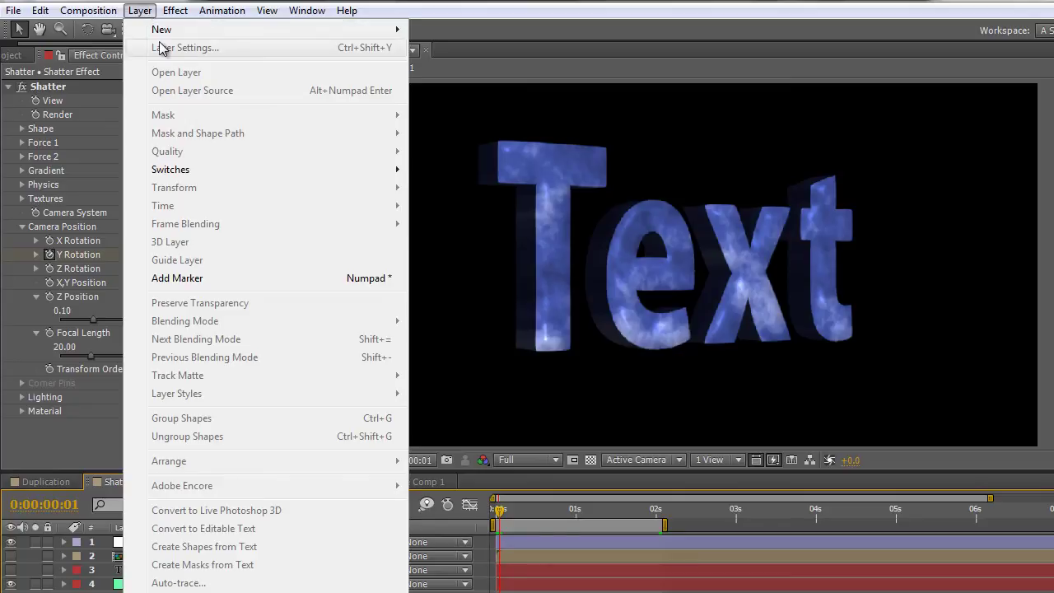
{"action": "mouse_move", "coordinate": [165, 31]}
{"action": "left_click", "coordinate": [449, 48]}
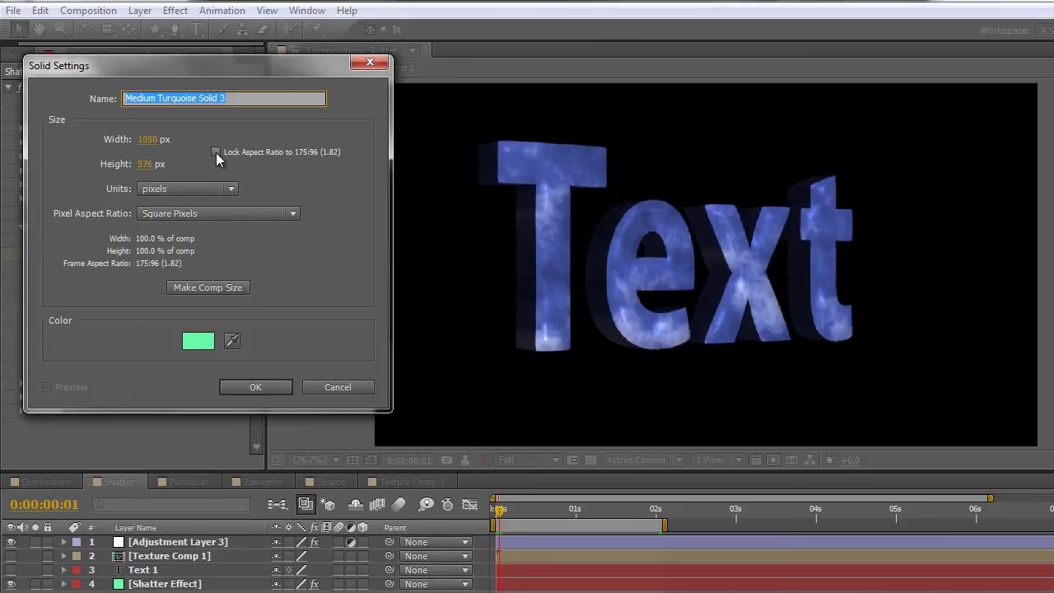
{"action": "type", "text": "BG"}
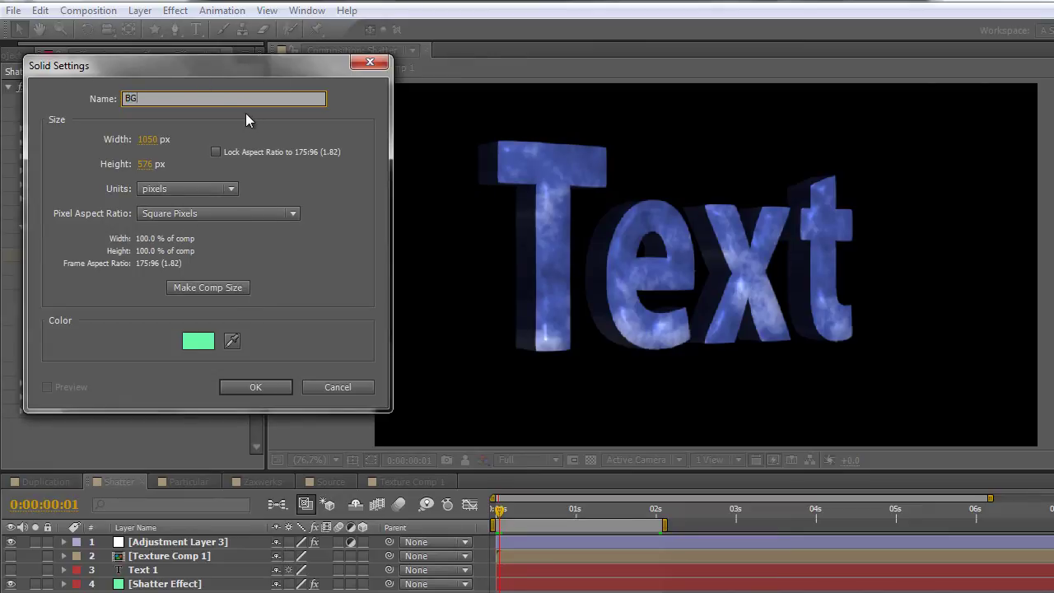
{"action": "left_click", "coordinate": [280, 387]}
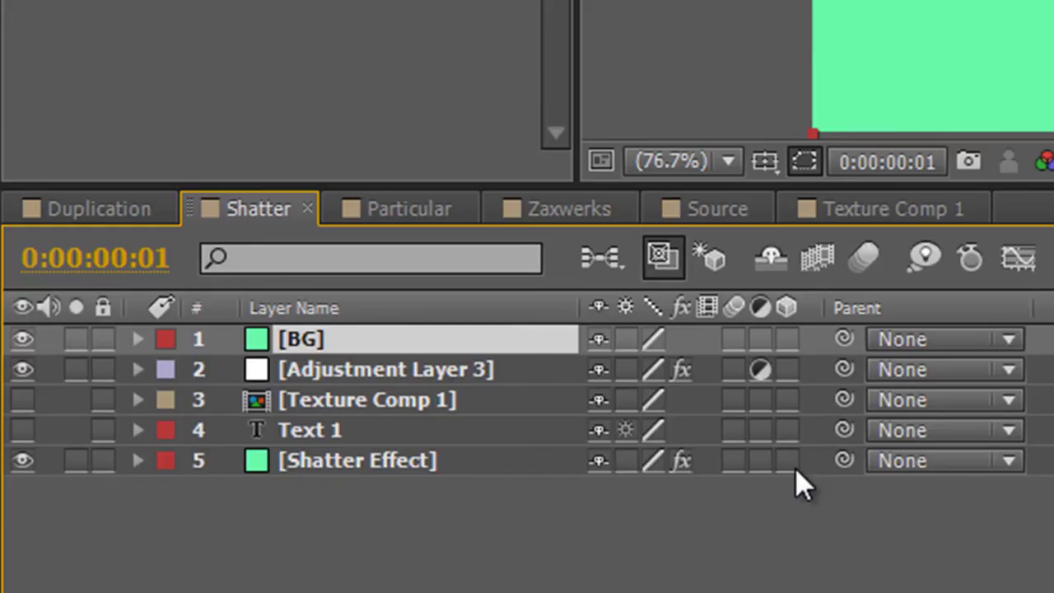
{"action": "left_click_drag", "start_coordinate": [346, 344], "coordinate": [337, 489]}
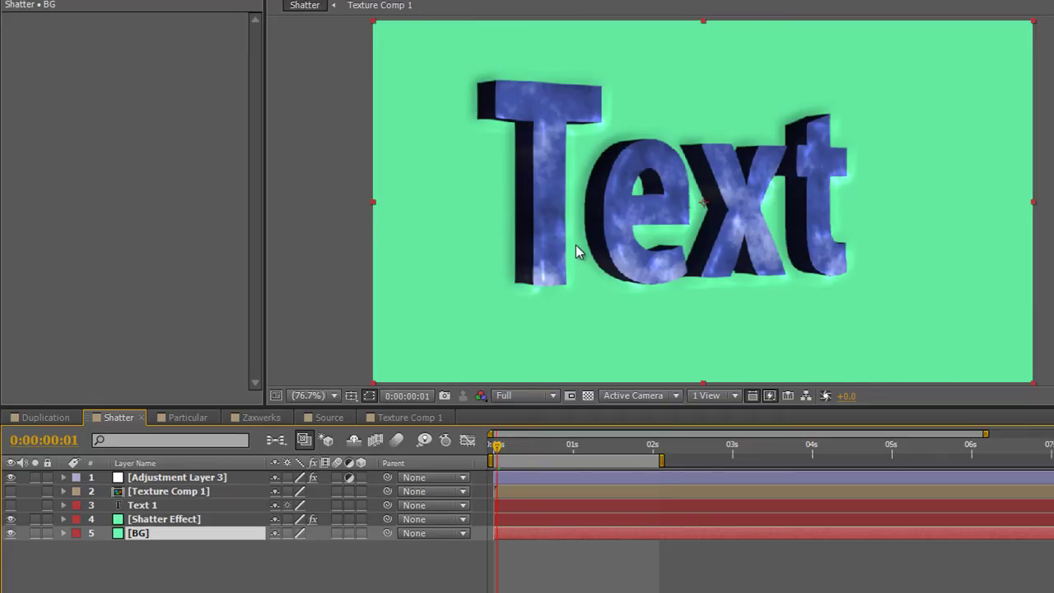
- Pre-compose all layers except BG into a new composition named TEXT ANIMATION, moving all attributes into it
{"action": "left_click", "coordinate": [145, 479]}
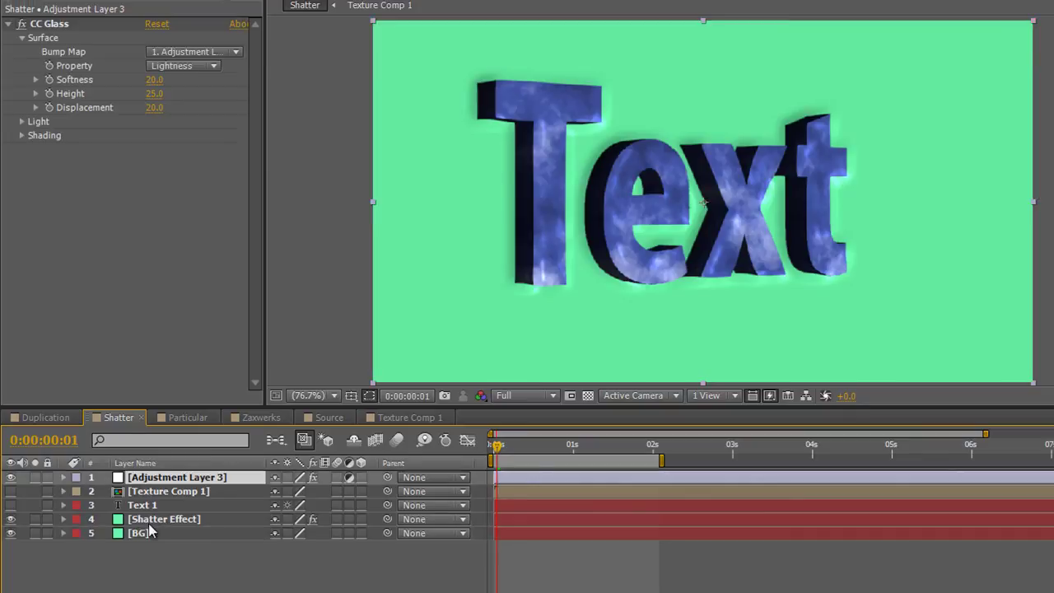
{"action": "left_click", "coordinate": [149, 519], "text": "shift"}
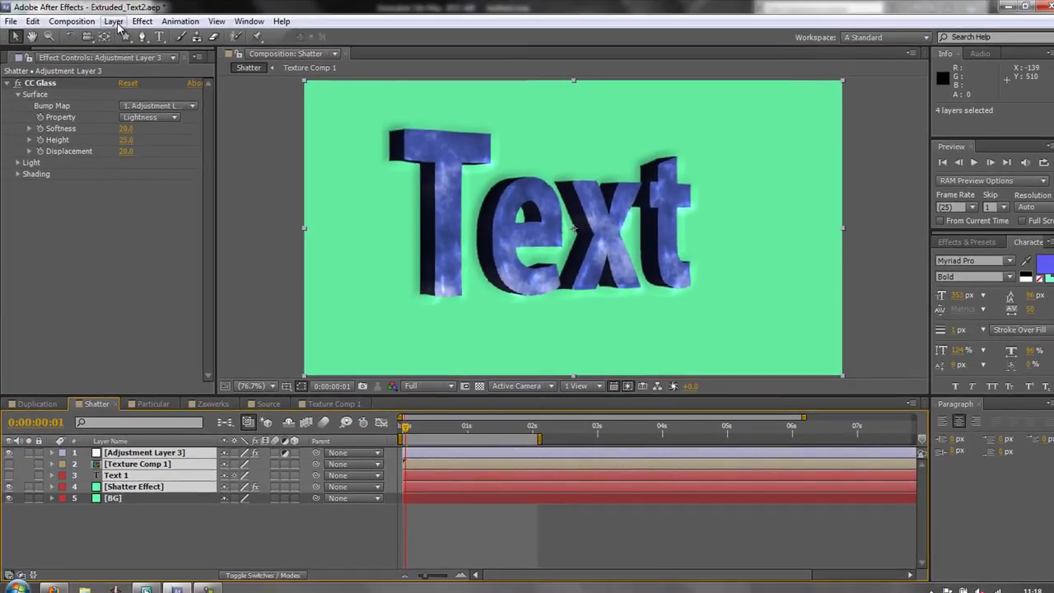
{"action": "left_click", "coordinate": [117, 23]}
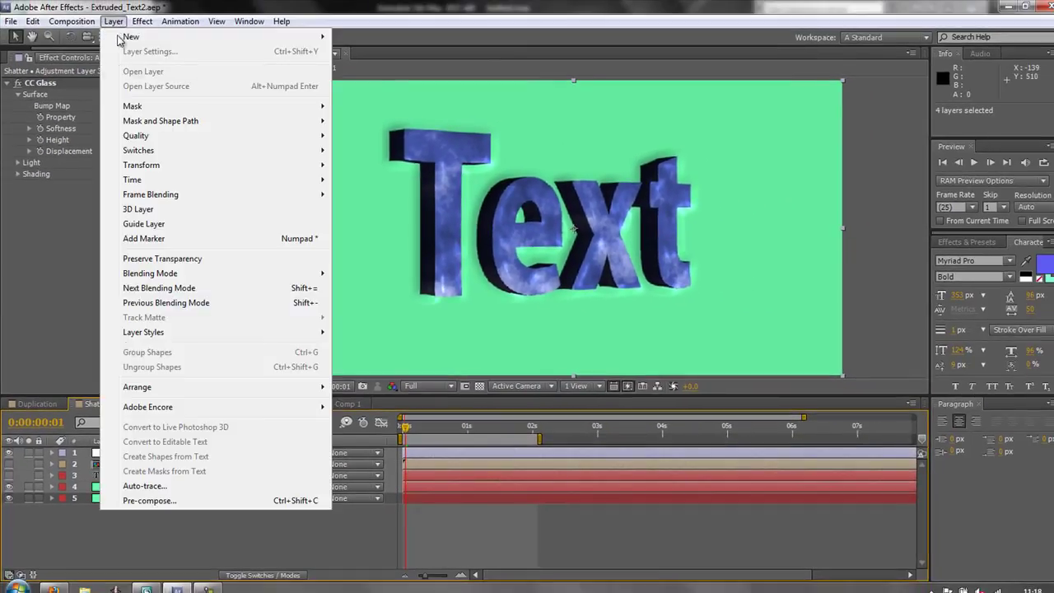
{"action": "left_click", "coordinate": [151, 502]}
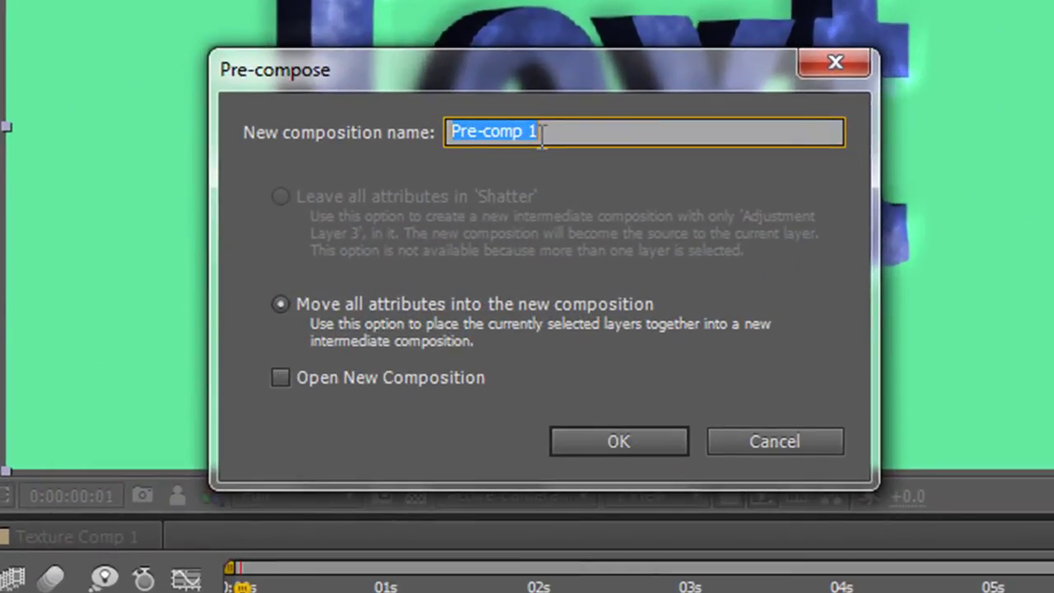
{"action": "type", "text": "TEXT "}
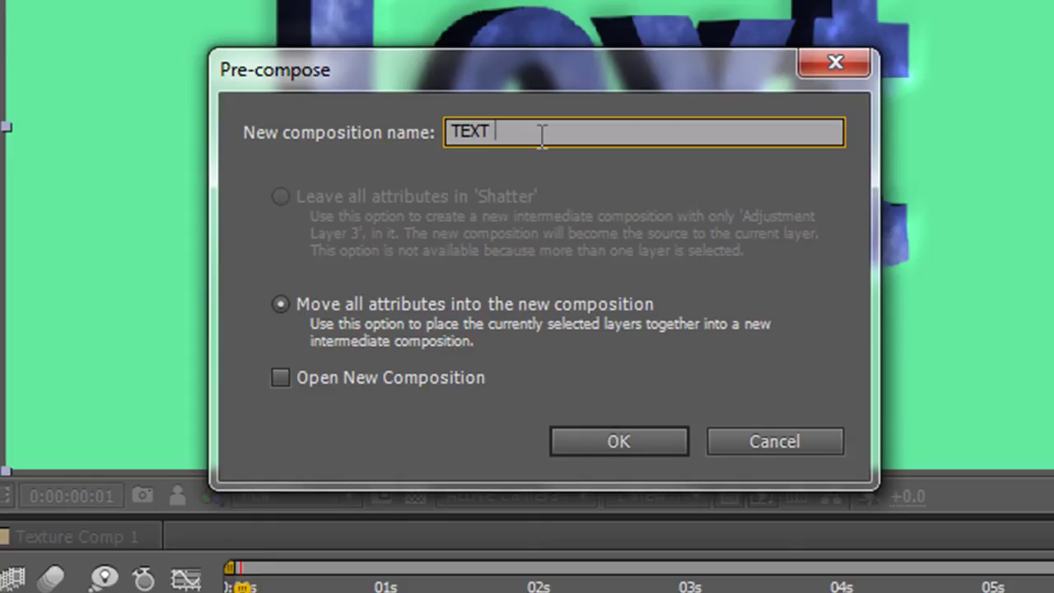
{"action": "type", "text": "ANIMATION"}
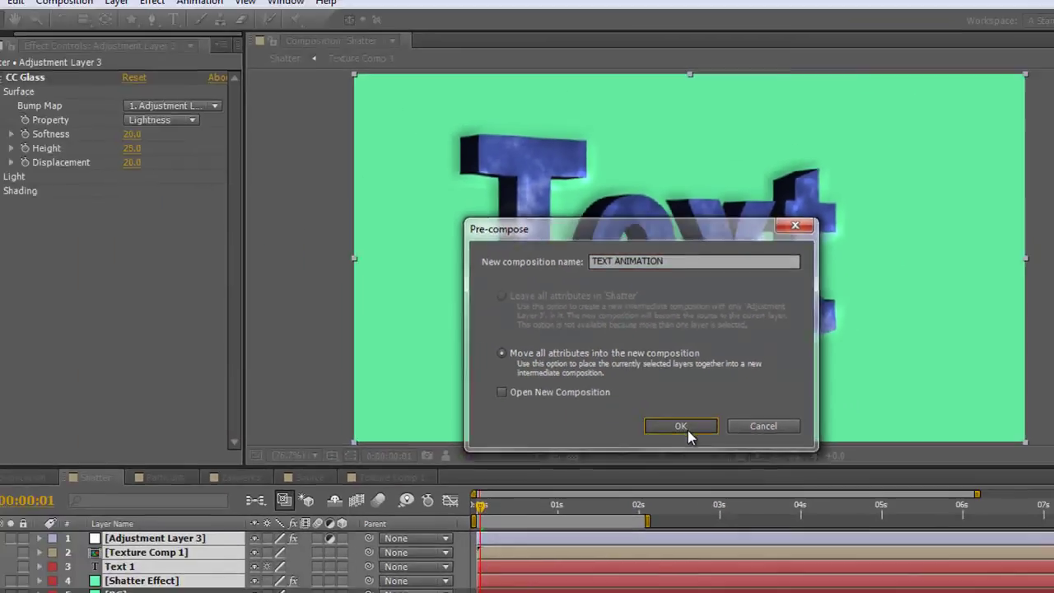
{"action": "left_click", "coordinate": [618, 441]}
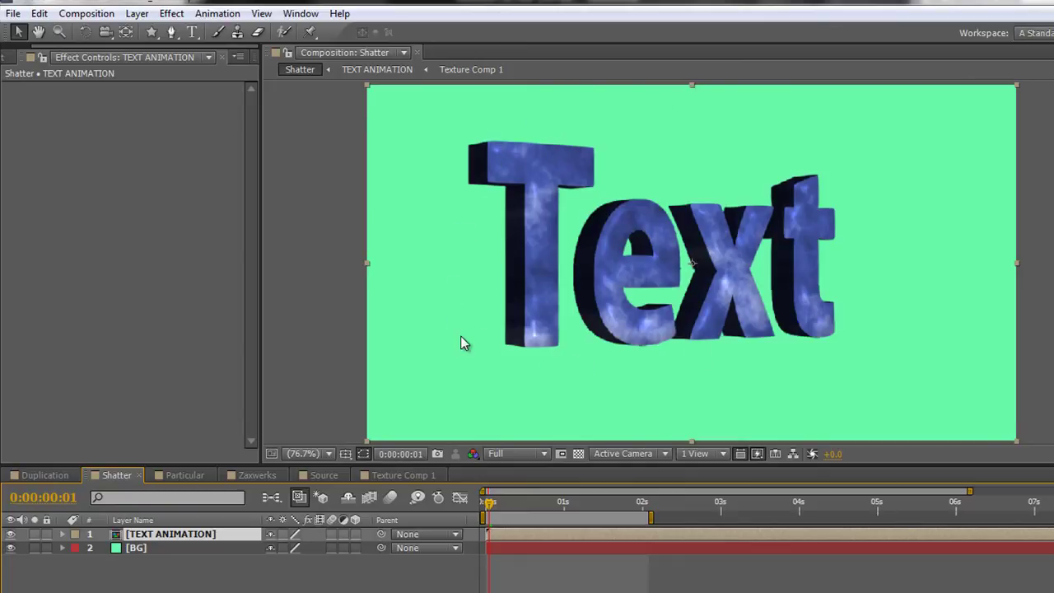
- Make the TEXT ANIMATION and BG layers 3D, and add a shadow-casting spot light with 100% Shadow Darkness and 64 px Shadow Diffusion
{"action": "left_click", "coordinate": [355, 534]}
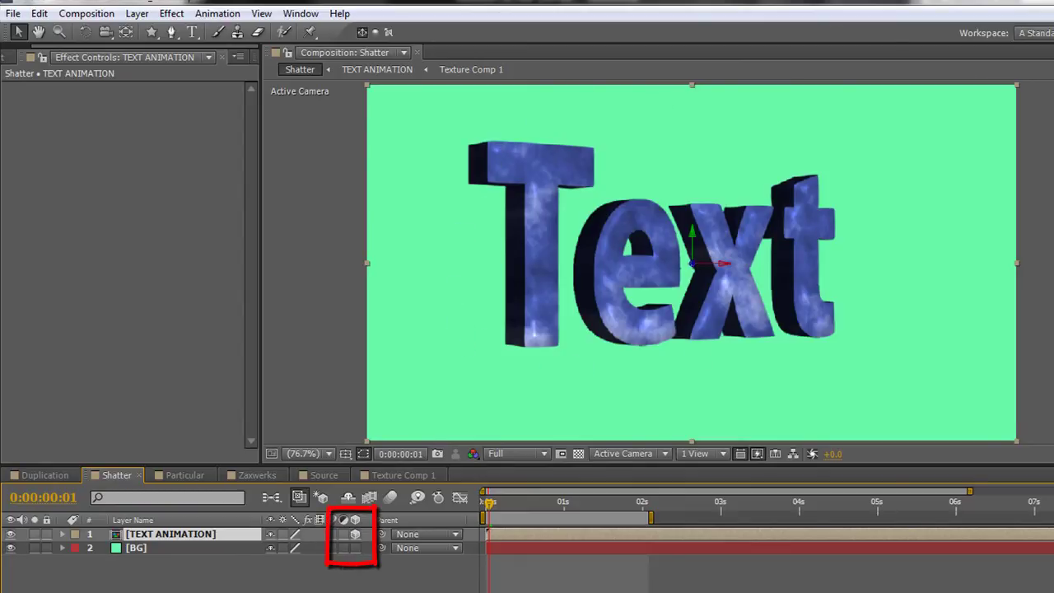
{"action": "left_click", "coordinate": [354, 549]}
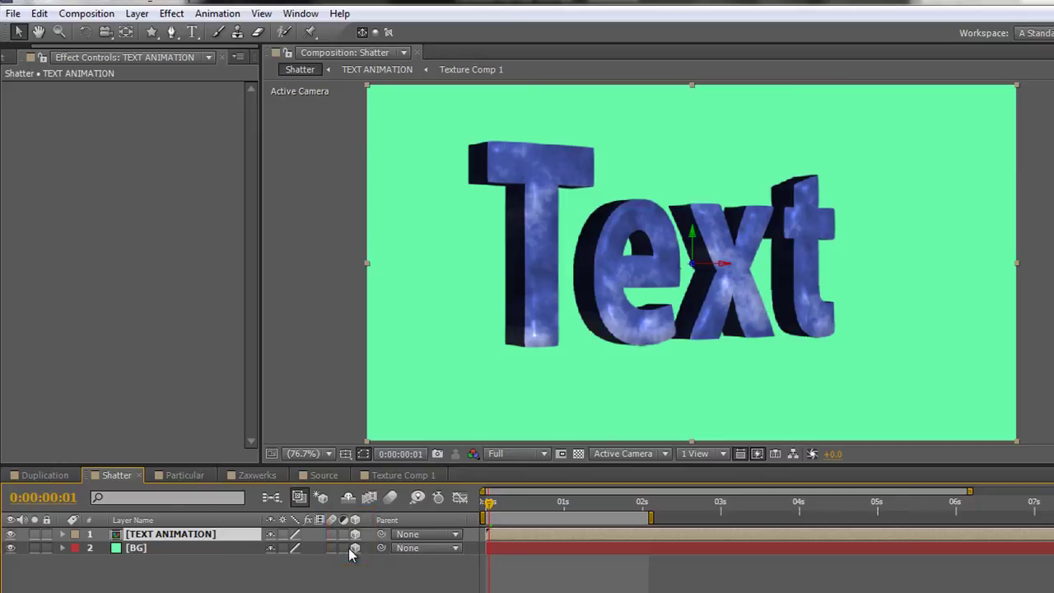
{"action": "left_click", "coordinate": [136, 14]}
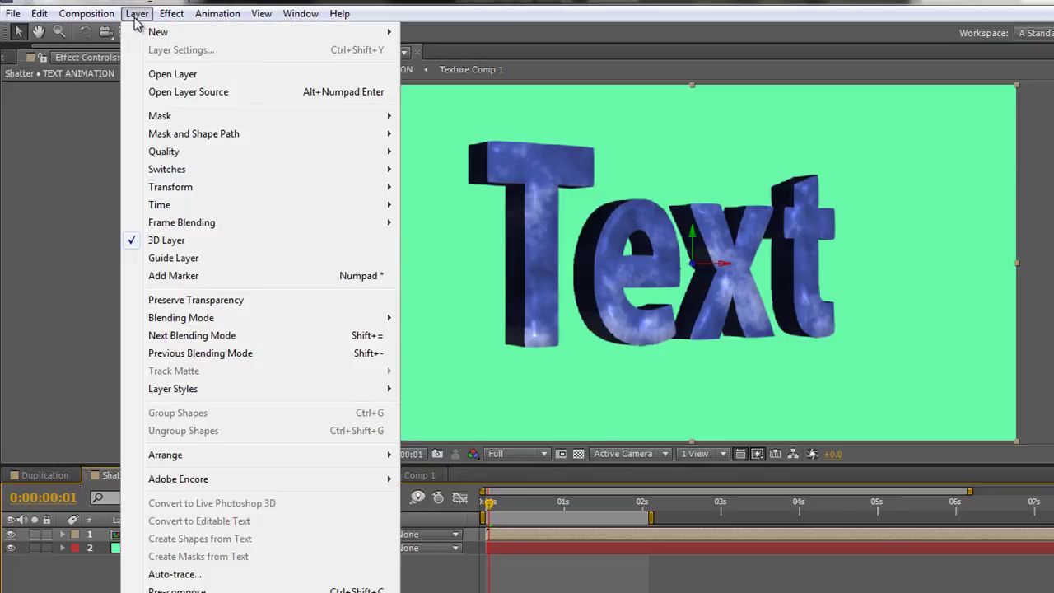
{"action": "mouse_move", "coordinate": [156, 32]}
{"action": "left_click", "coordinate": [461, 69]}
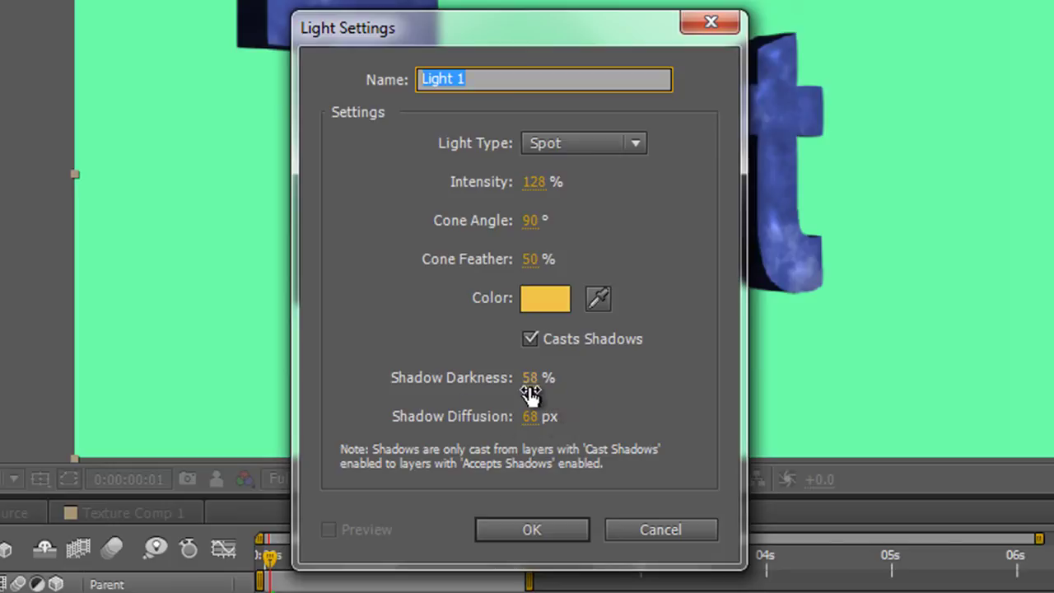
{"action": "left_click_drag", "start_coordinate": [533, 377], "coordinate": [596, 375]}
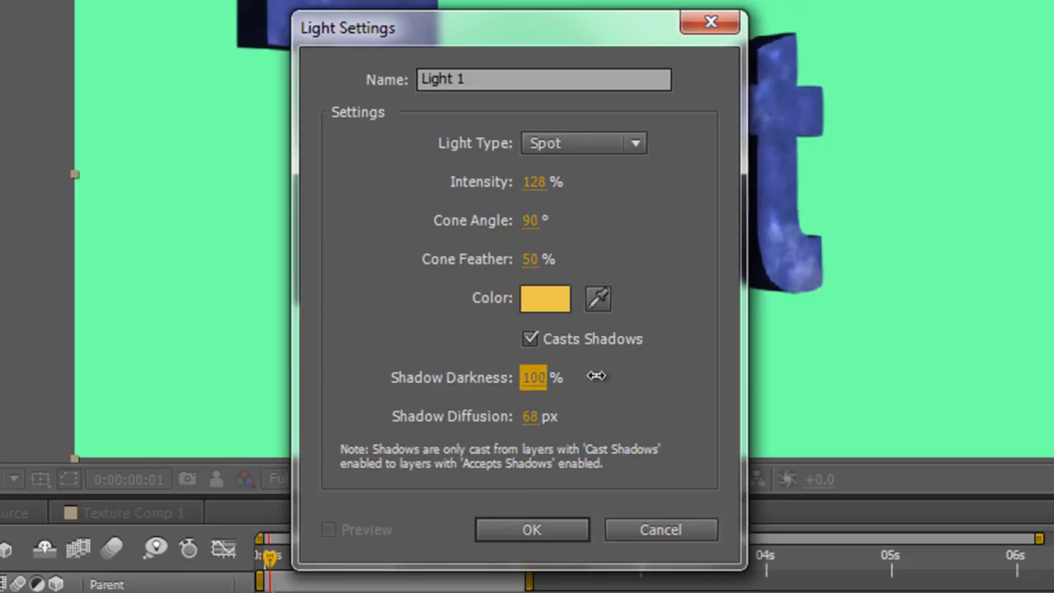
{"action": "left_click_drag", "start_coordinate": [557, 420], "coordinate": [541, 424]}
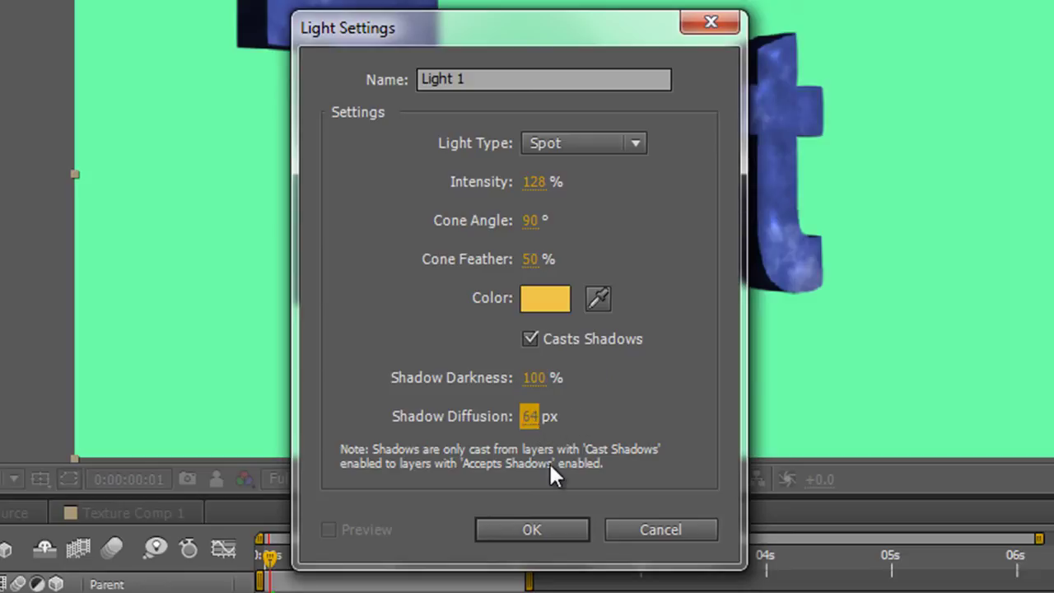
{"action": "left_click", "coordinate": [537, 416]}
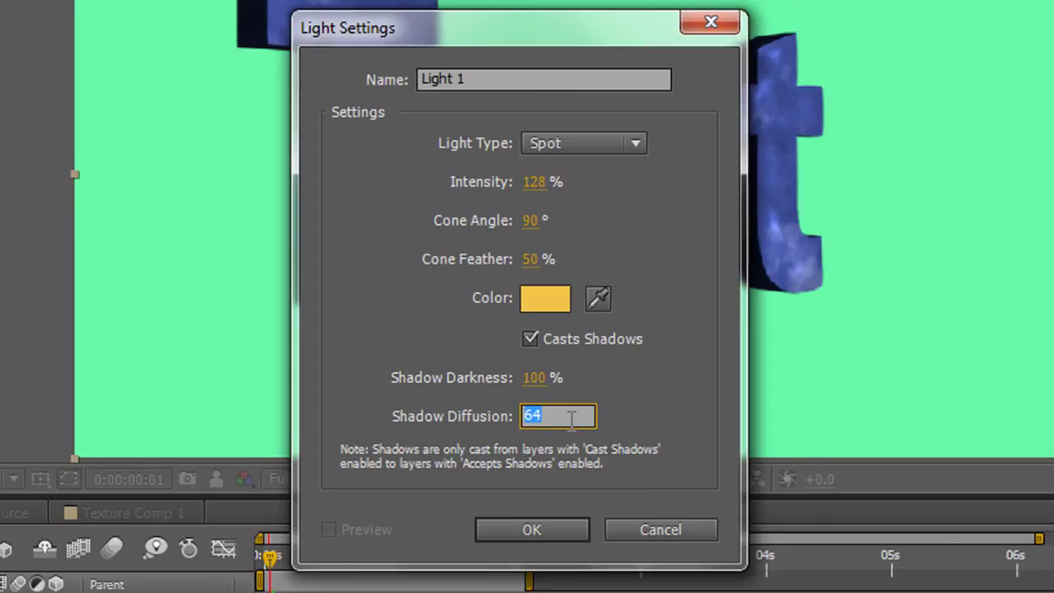
{"action": "key", "text": "Return"}
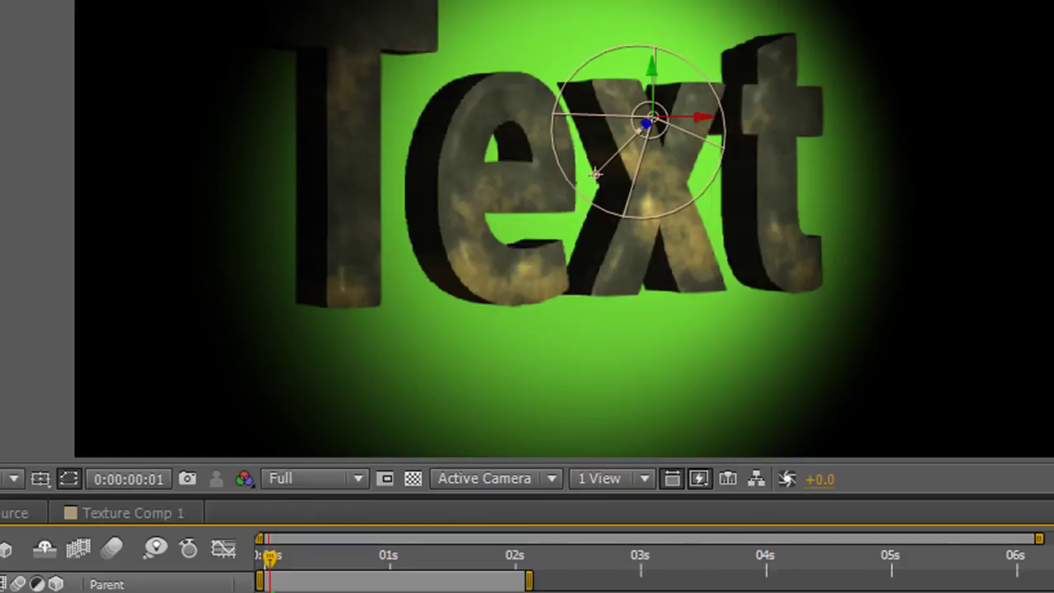
- Set Light 1's Shadow Darkness to 81% and Shadow Diffusion to 26 px
{"action": "key", "text": "ctrl+shift+y"}
{"action": "left_click_drag", "start_coordinate": [536, 387], "coordinate": [557, 419]}
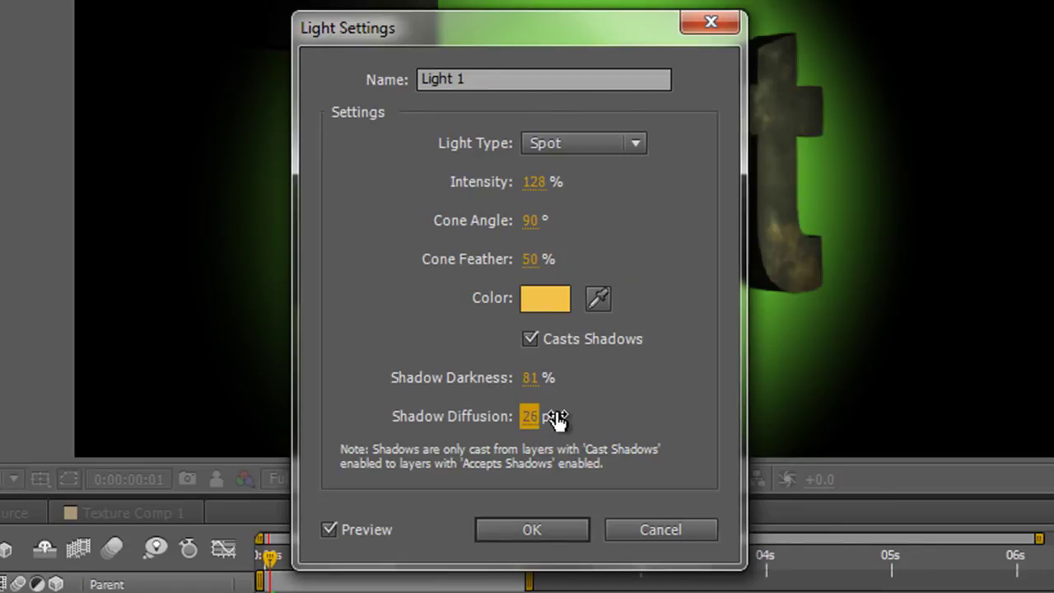
{"action": "left_click", "coordinate": [543, 523]}
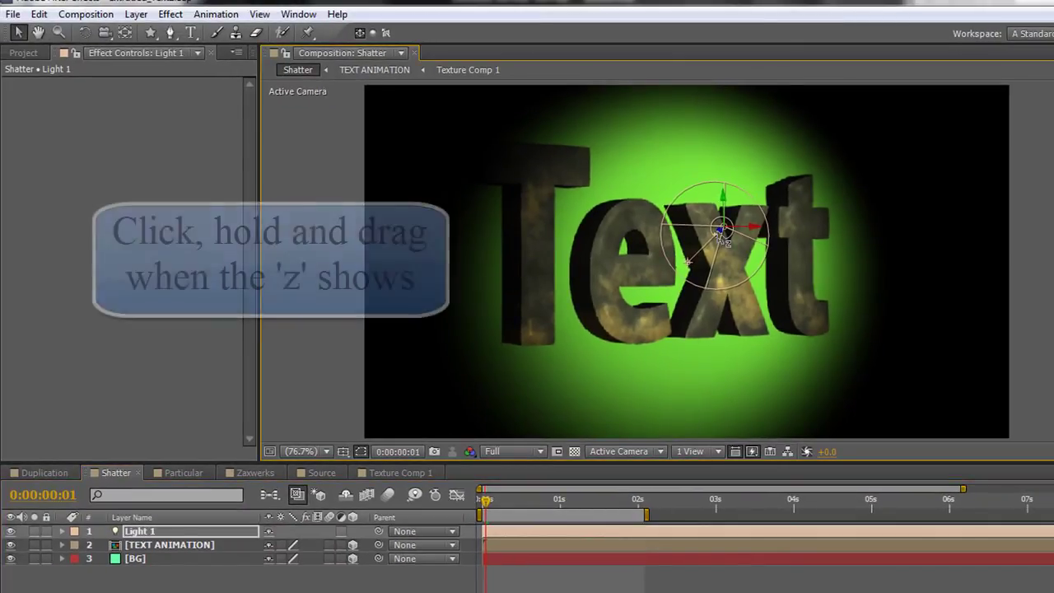
- Pull Light 1 toward the viewer along its Z axis, and bring the TEXT ANIMATION layer forward in Z, away from the background
{"action": "left_click_drag", "start_coordinate": [723, 238], "coordinate": [888, 150]}
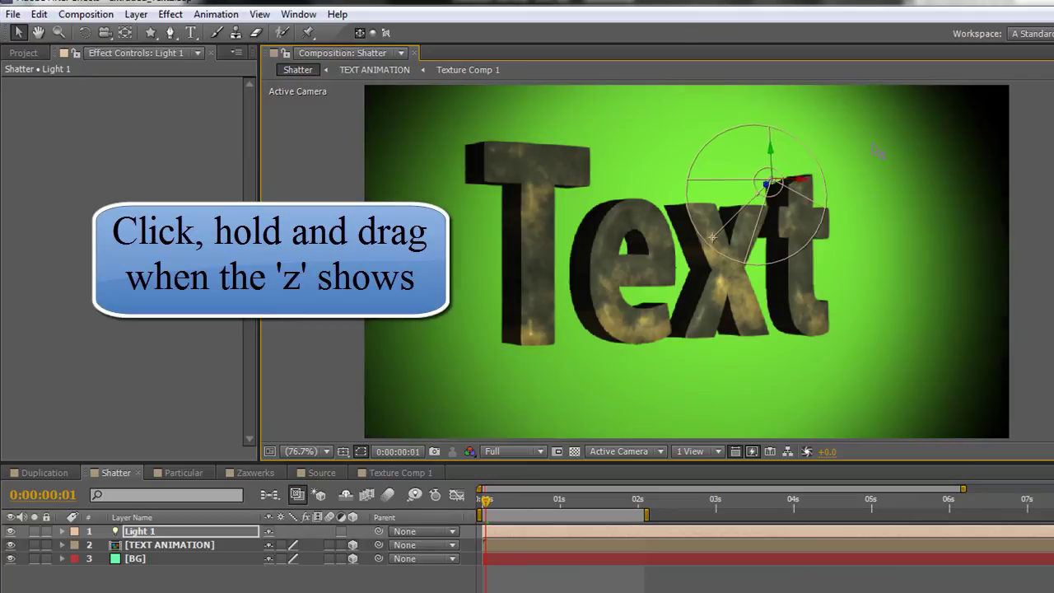
{"action": "left_click", "coordinate": [169, 544]}
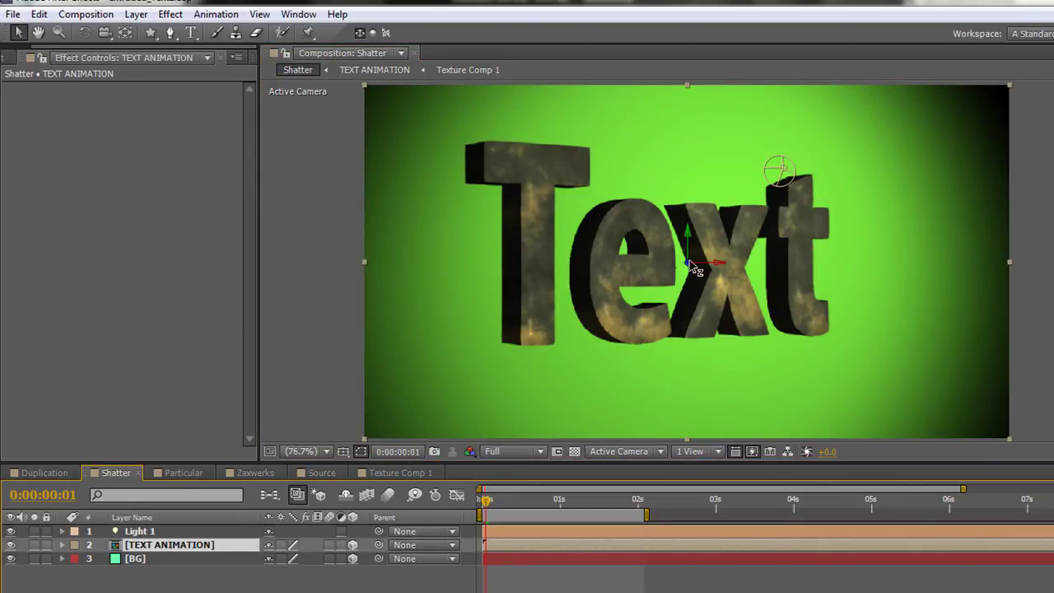
{"action": "left_click_drag", "start_coordinate": [694, 267], "coordinate": [697, 336]}
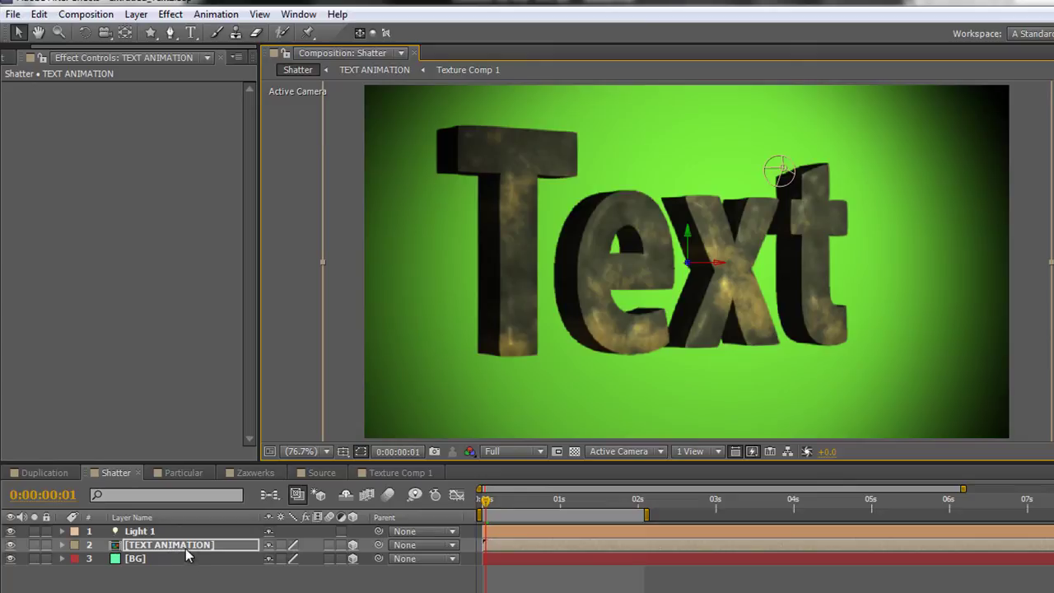
- Turn on Casts Shadows in the TEXT ANIMATION layer's material options and move the layer slightly back in Z toward the background
{"action": "left_click", "coordinate": [62, 546]}
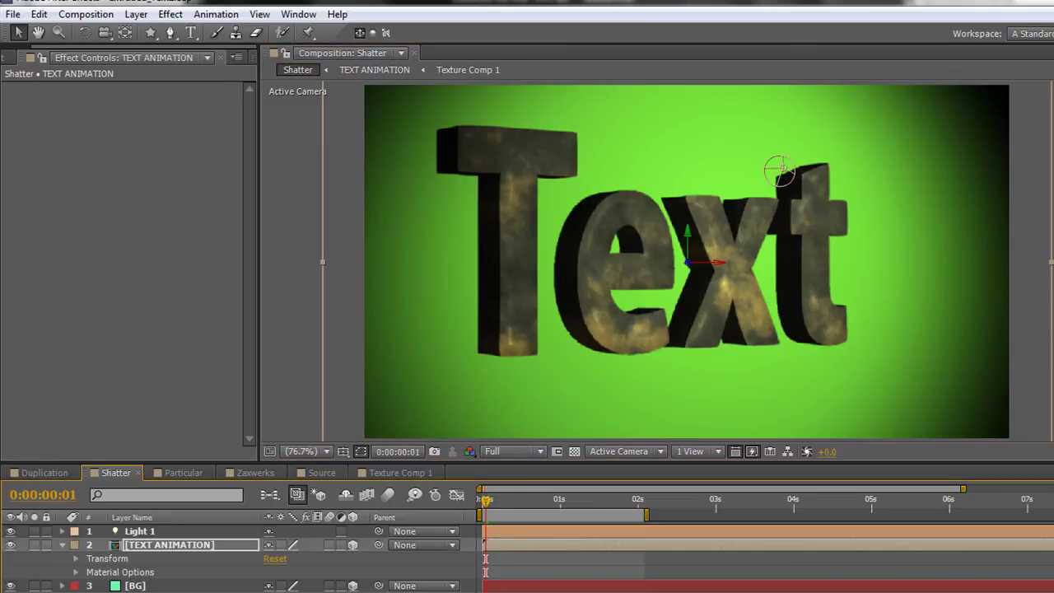
{"action": "left_click", "coordinate": [80, 576]}
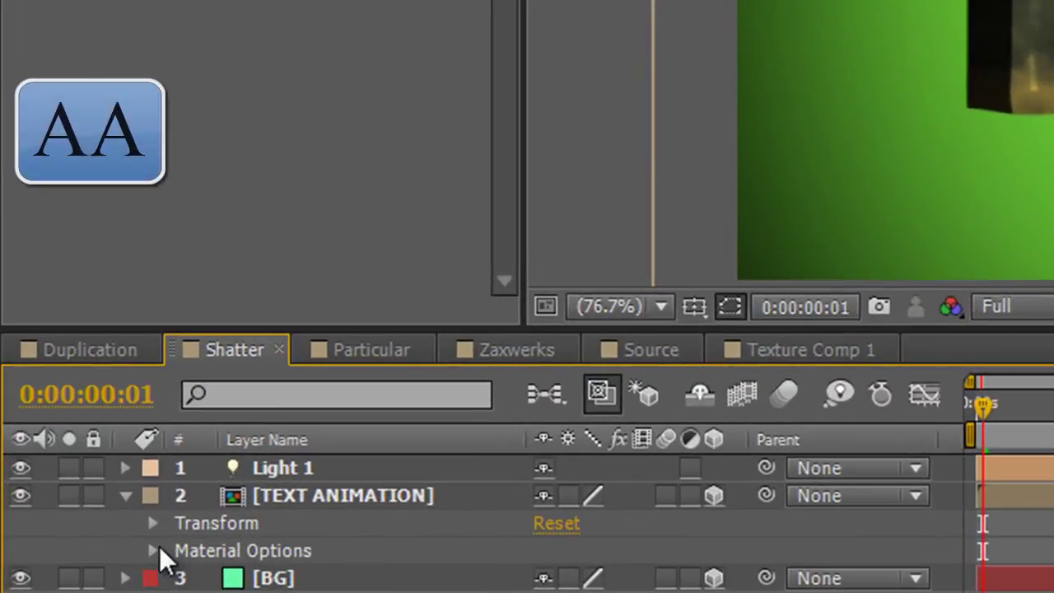
{"action": "left_click", "coordinate": [153, 551]}
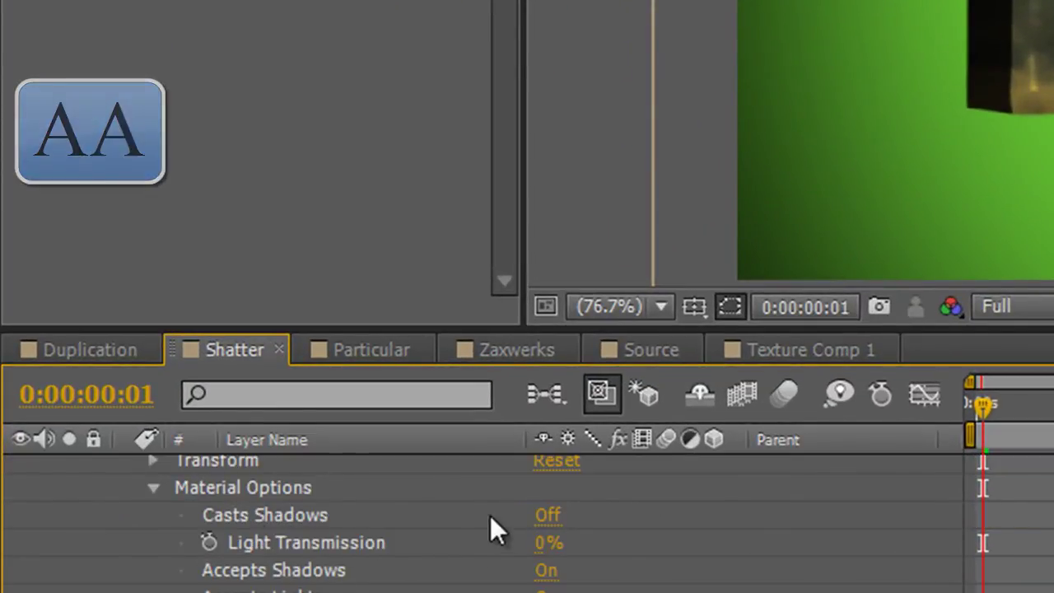
{"action": "left_click", "coordinate": [548, 515]}
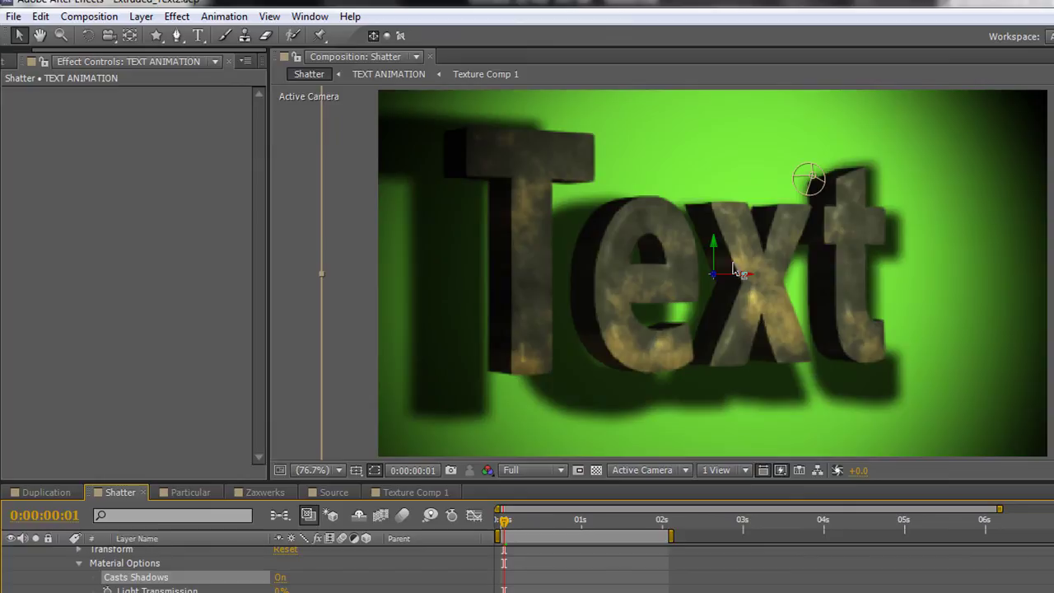
{"action": "left_click", "coordinate": [718, 280]}
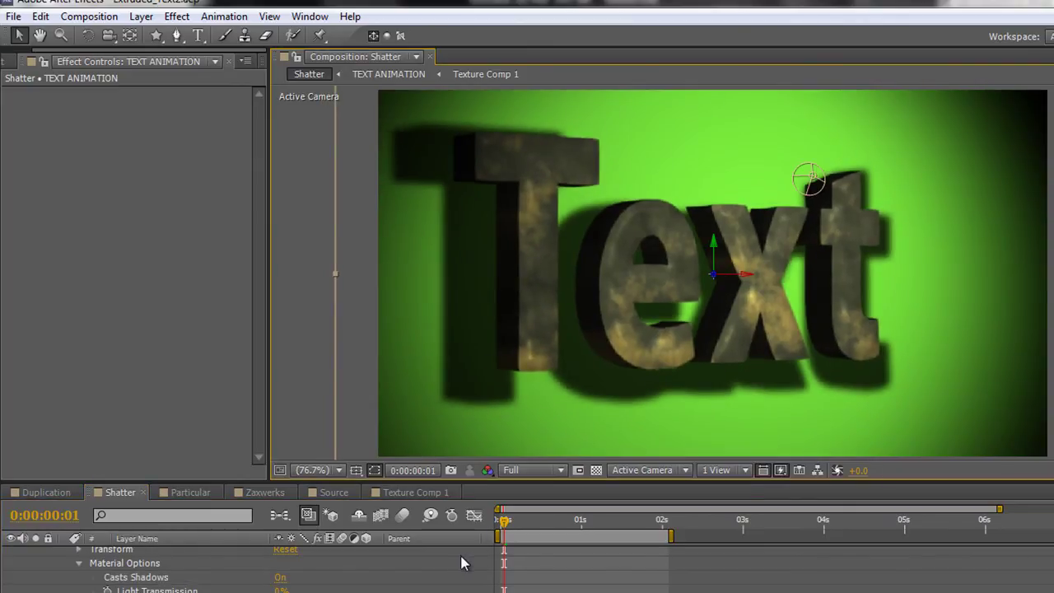
- Soften Light 1's shadows with a Shadow Darkness of 49% and a Shadow Diffusion of 55 px
{"action": "scroll", "coordinate": [153, 559], "scroll_direction": "up", "scroll_amount": 2}
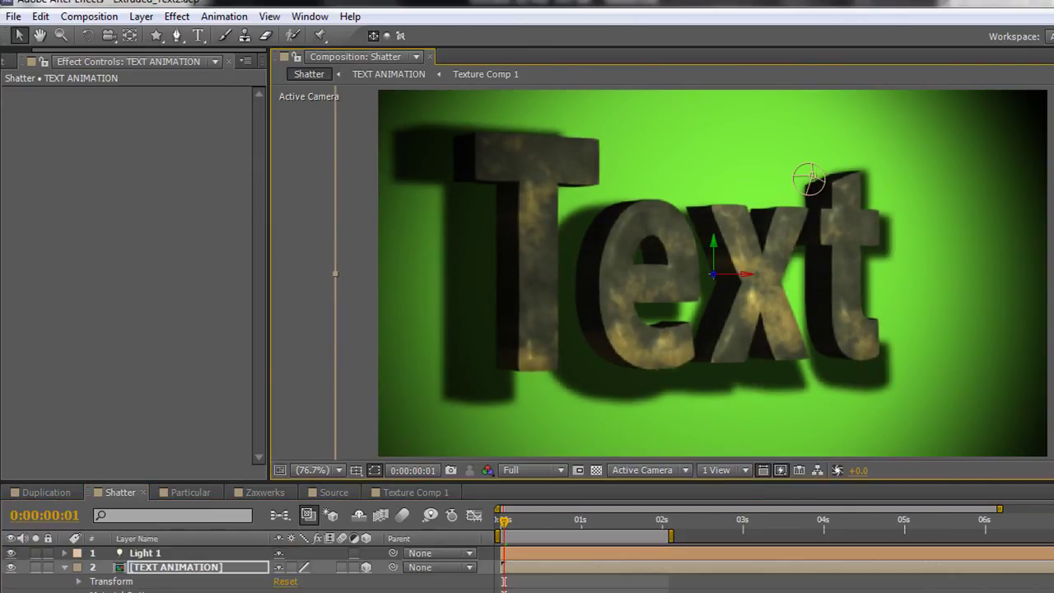
{"action": "double_click", "coordinate": [148, 553]}
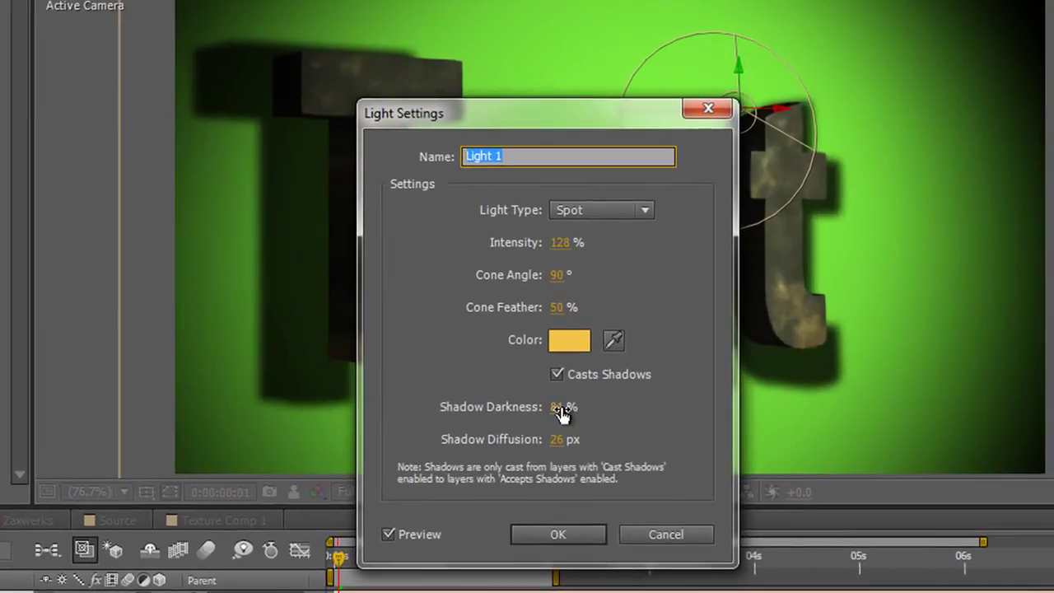
{"action": "left_click_drag", "start_coordinate": [562, 414], "coordinate": [594, 442]}
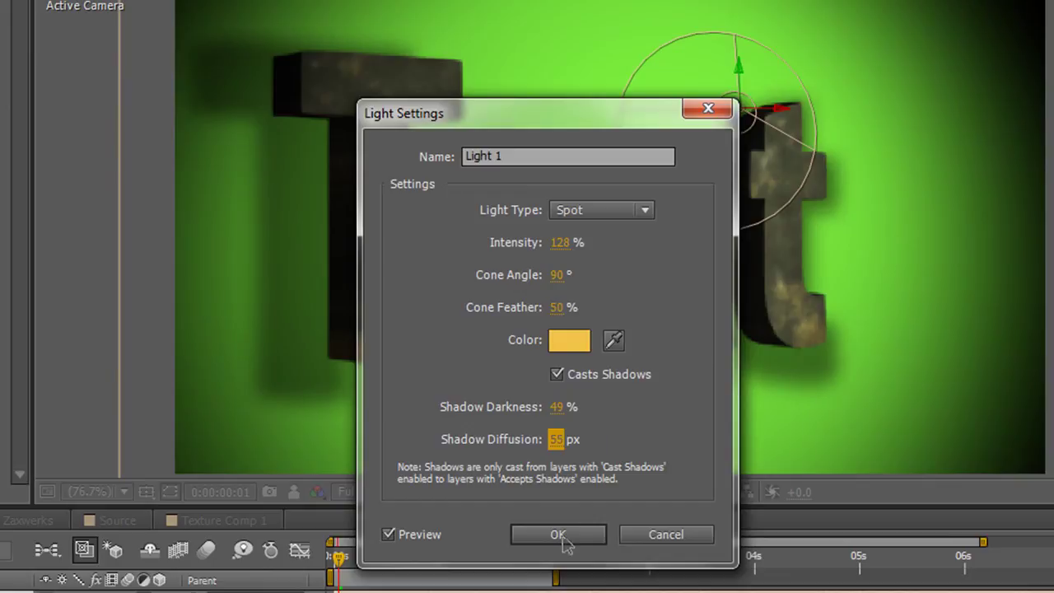
{"action": "left_click", "coordinate": [560, 536]}
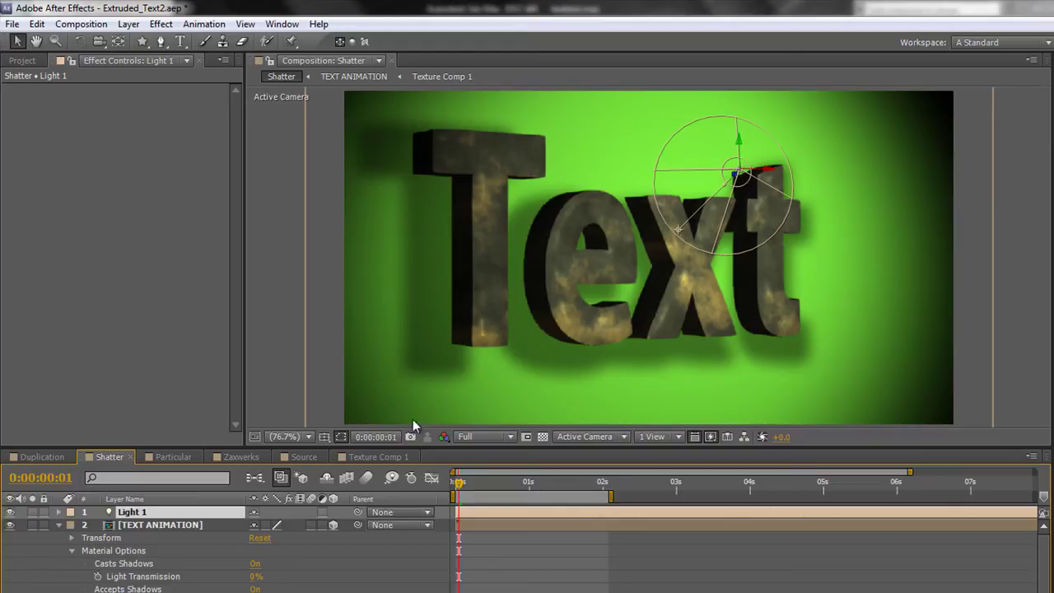
- Compare the scene with Light 1 hidden and shown, and try a white light color (FFFFFF)
{"action": "left_click", "coordinate": [10, 513]}
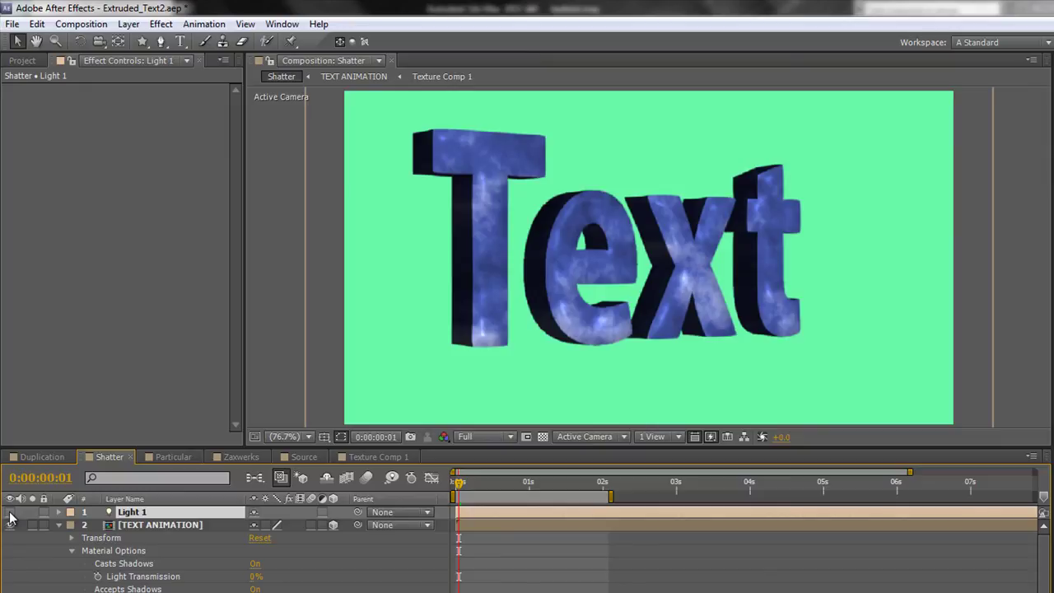
{"action": "left_click", "coordinate": [10, 512]}
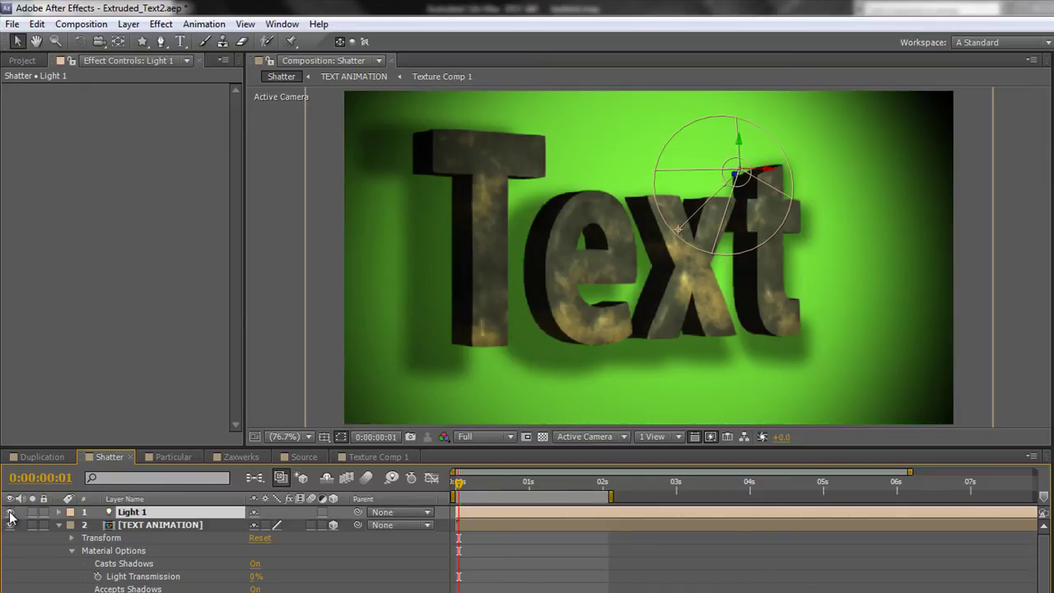
{"action": "double_click", "coordinate": [156, 517]}
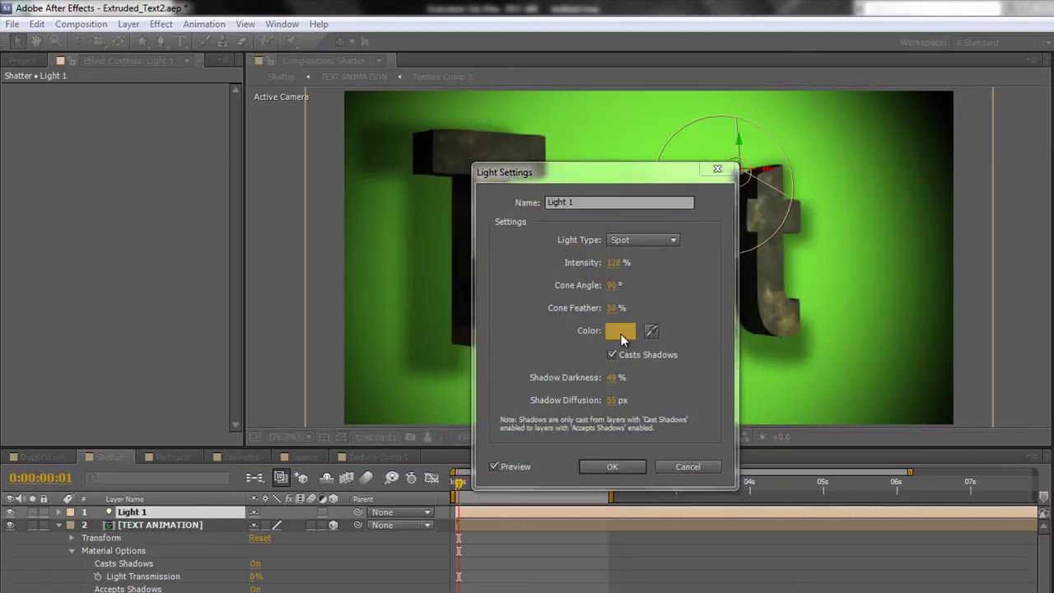
{"action": "left_click", "coordinate": [618, 334]}
{"action": "left_click", "coordinate": [428, 161]}
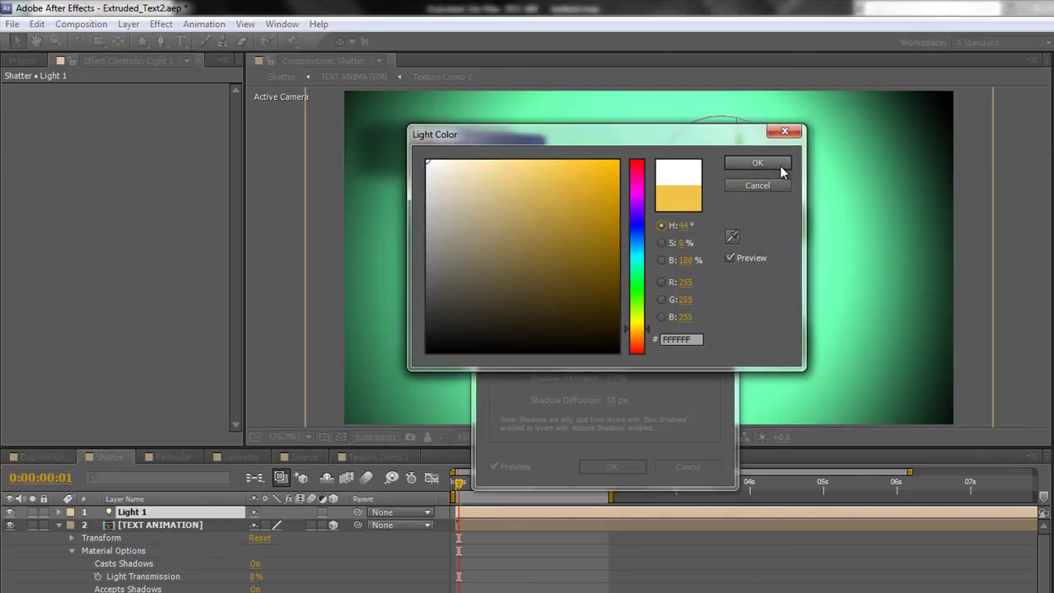
{"action": "left_click", "coordinate": [779, 184]}
{"action": "left_click", "coordinate": [614, 464]}
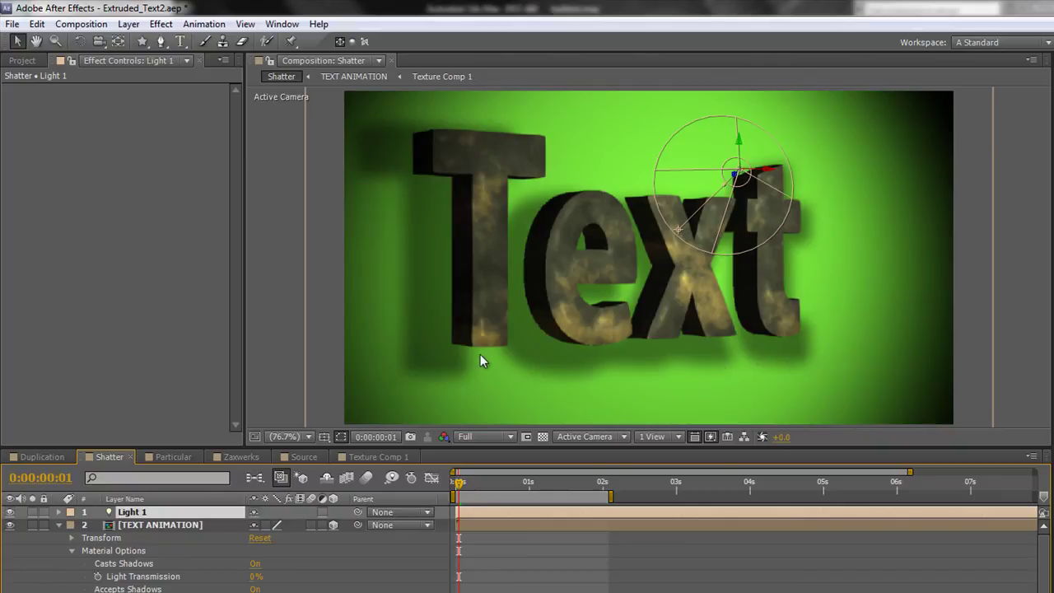
- In the TEXT ANIMATION composition, set the Shatter effect's Light Depth to 3.714 and its Light Intensity to 2.17
{"action": "double_click", "coordinate": [152, 525]}
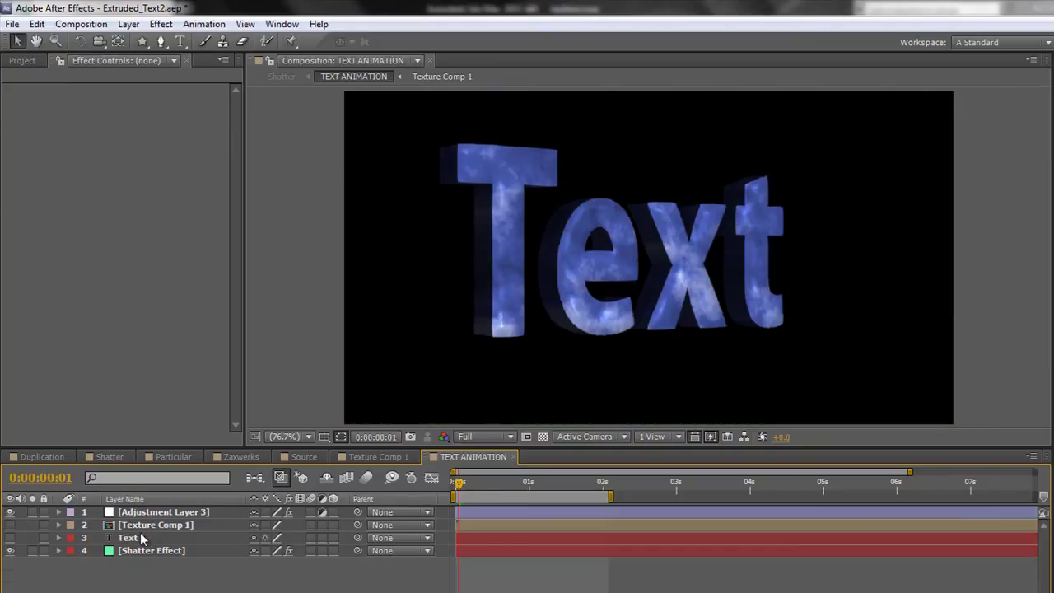
{"action": "left_click", "coordinate": [140, 550]}
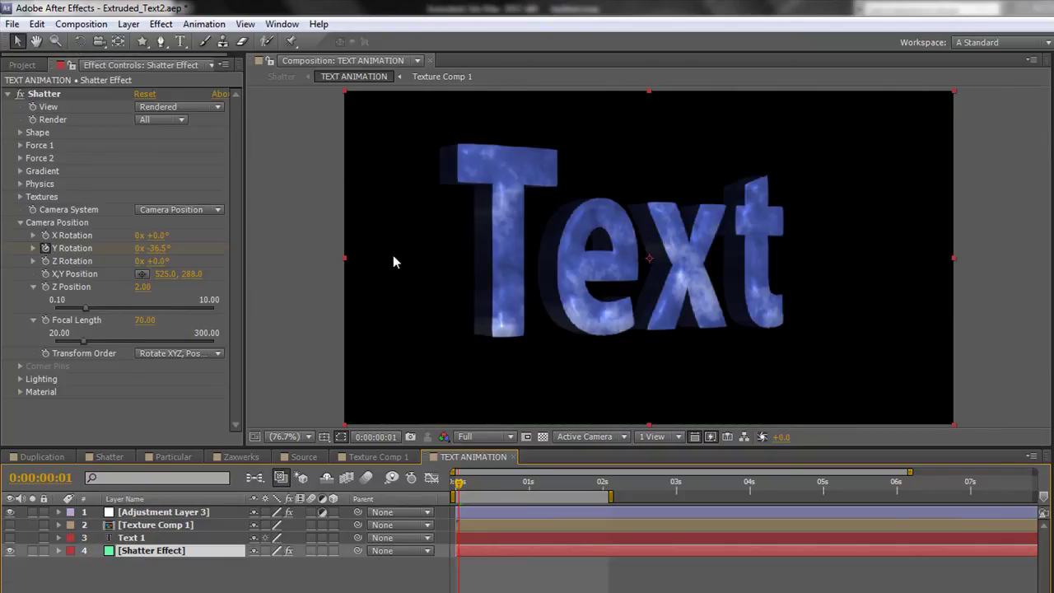
{"action": "left_click", "coordinate": [19, 379]}
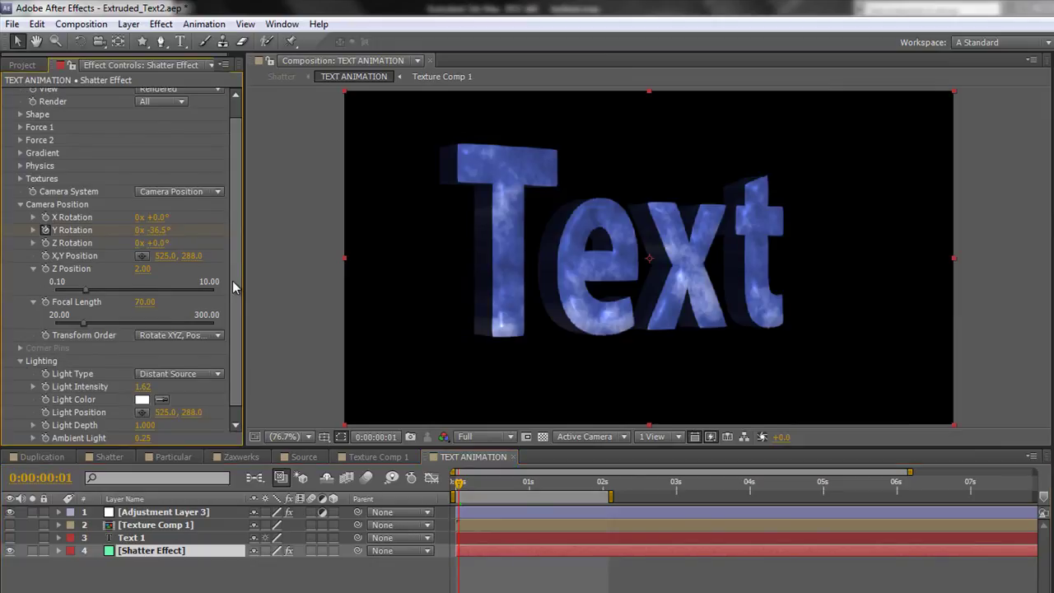
{"action": "scroll", "coordinate": [235, 296], "scroll_direction": "down", "scroll_amount": 2}
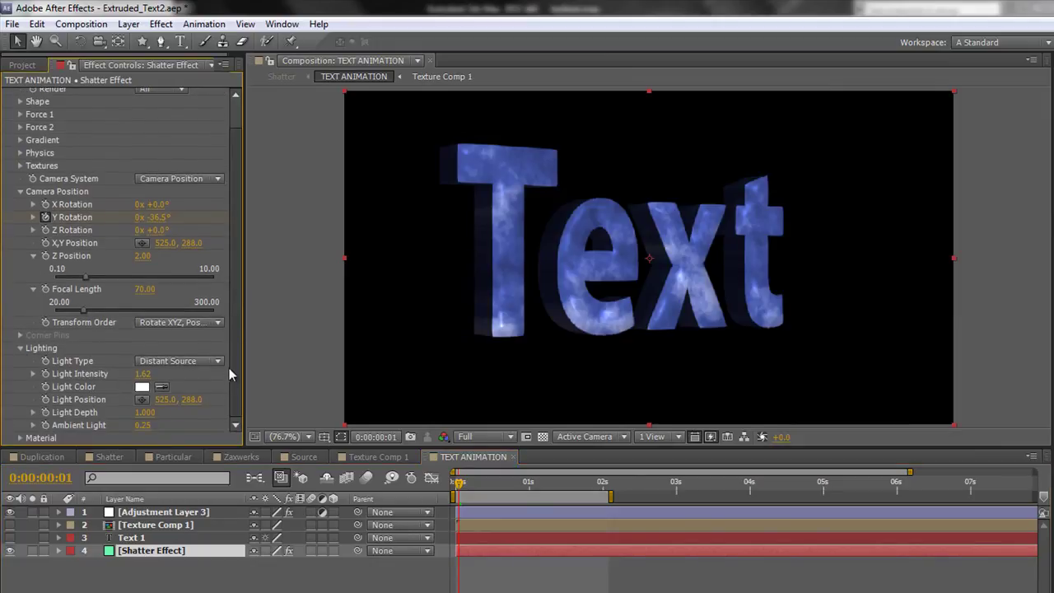
{"action": "left_click", "coordinate": [34, 425]}
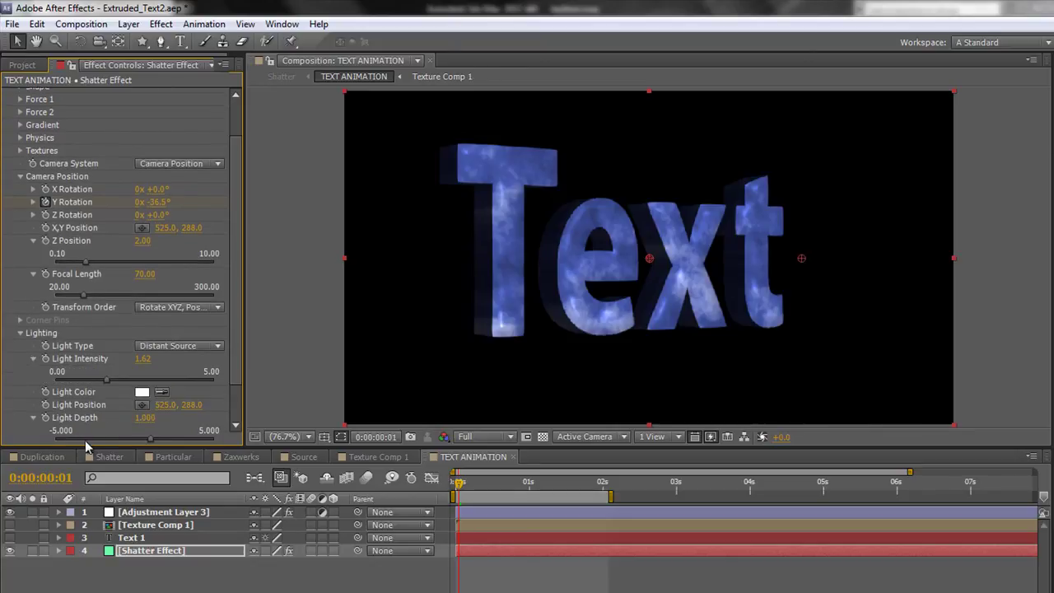
{"action": "left_click_drag", "start_coordinate": [151, 438], "coordinate": [194, 438]}
{"action": "left_click_drag", "start_coordinate": [107, 380], "coordinate": [127, 390]}
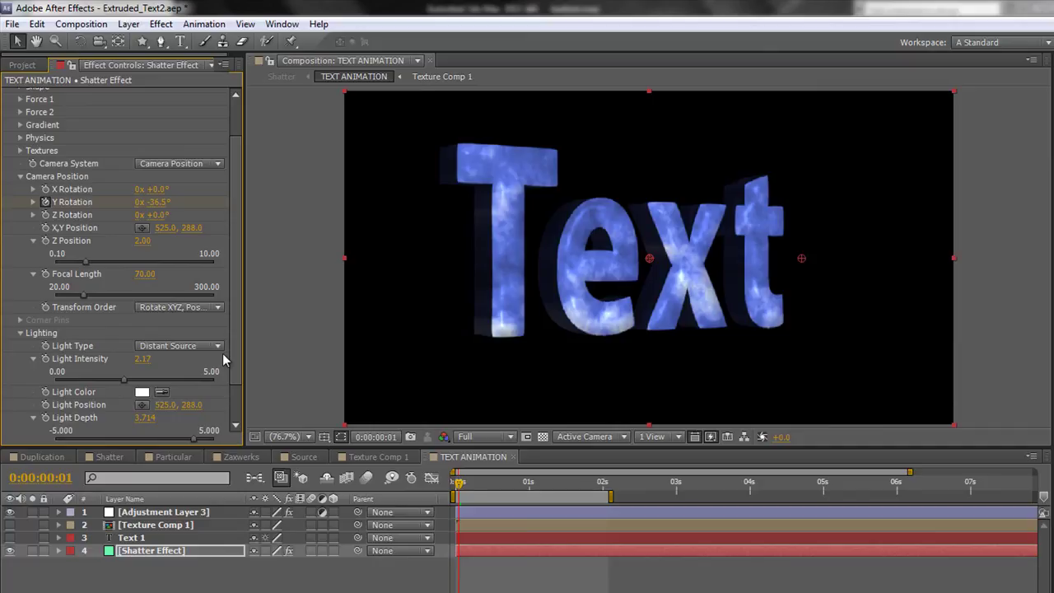
- Return to the Shatter composition and lower Light 1's intensity to dim the green background
{"action": "left_click", "coordinate": [110, 457]}
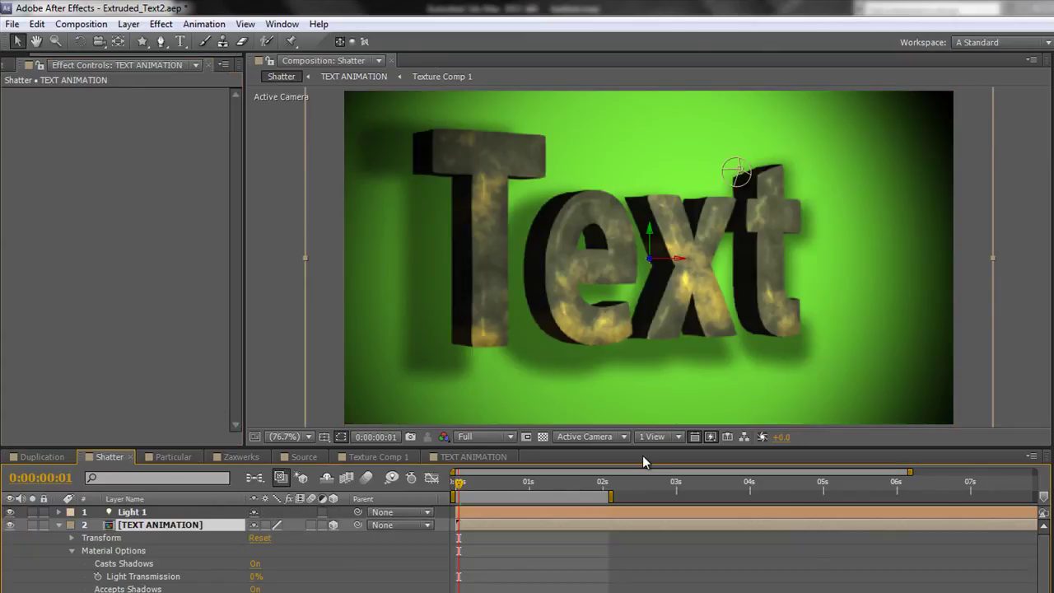
{"action": "double_click", "coordinate": [140, 516]}
{"action": "left_click", "coordinate": [616, 263]}
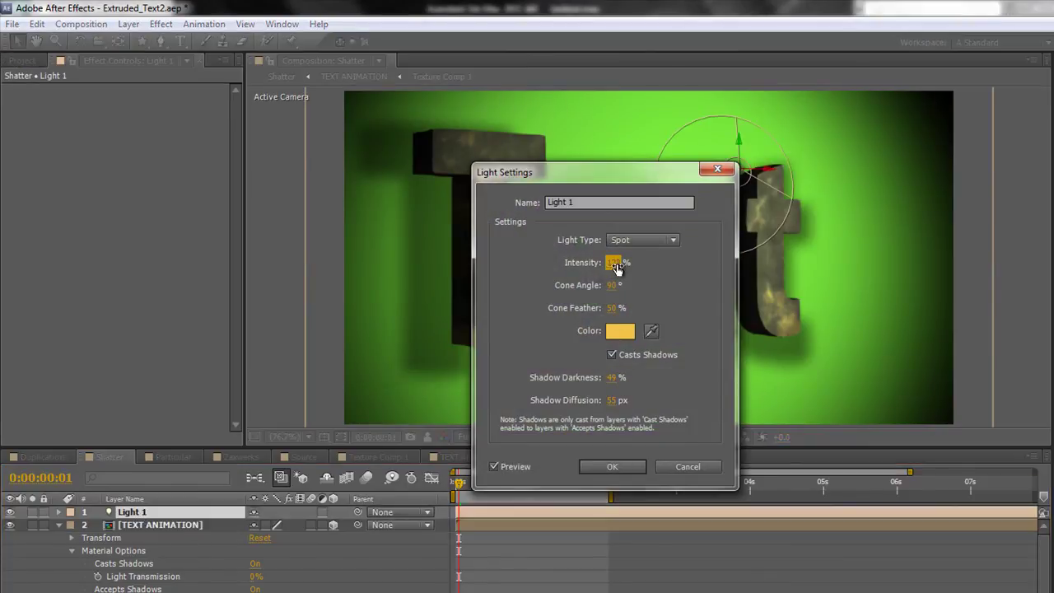
{"action": "mouse_move", "coordinate": [616, 263]}
{"action": "left_mouse_down"}
{"action": "mouse_move", "coordinate": [593, 266]}
{"action": "mouse_move", "coordinate": [602, 270]}
{"action": "left_mouse_up"}
{"action": "left_click", "coordinate": [612, 467]}
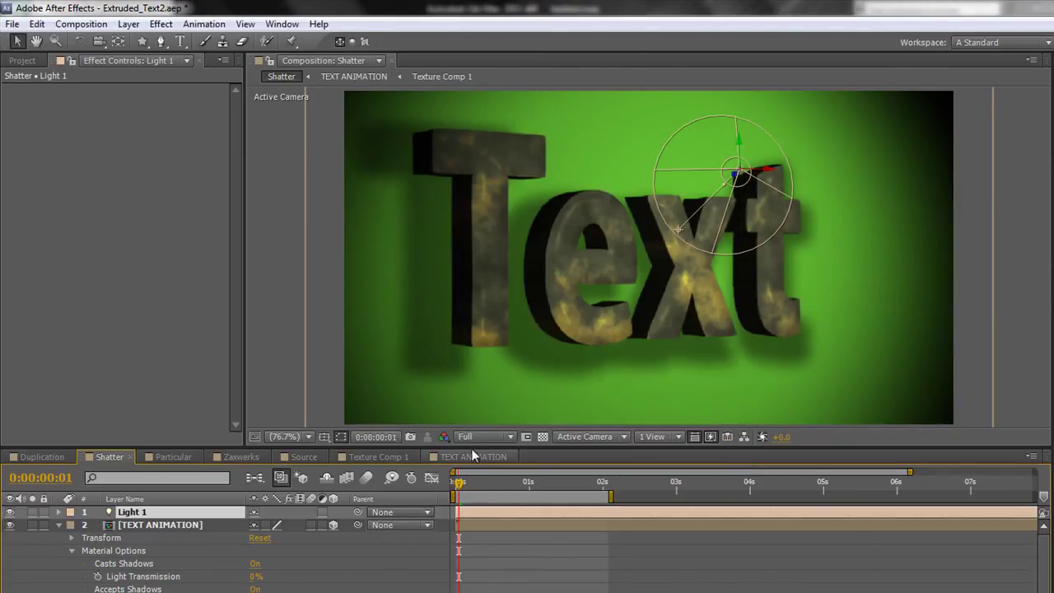
- Try a Shatter effect Ambient Light of 1.40 in TEXT ANIMATION and check the text in the Shatter composition
{"action": "left_click", "coordinate": [466, 458]}
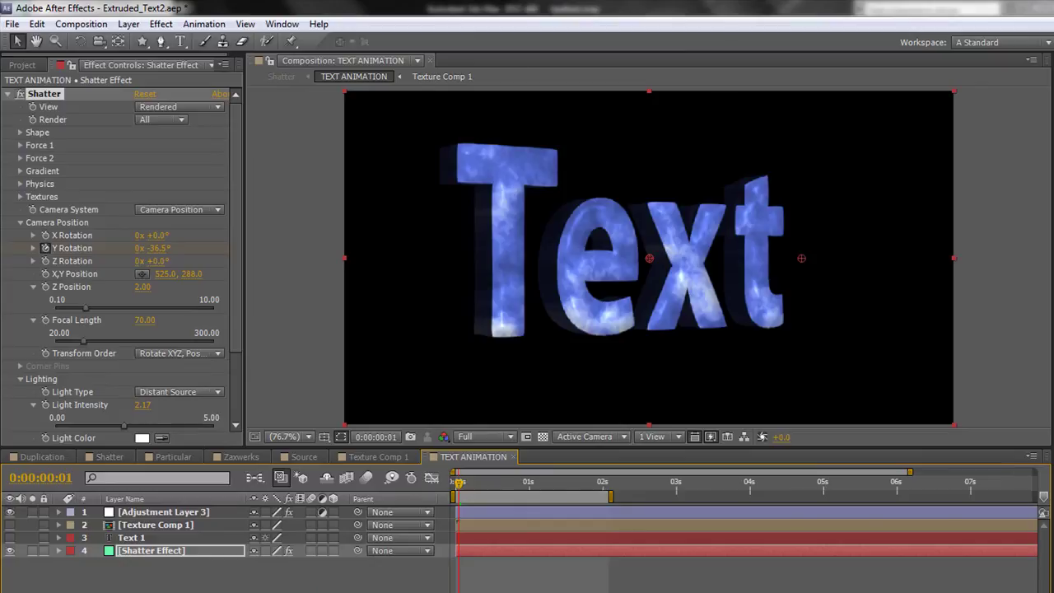
{"action": "scroll", "coordinate": [132, 424], "scroll_direction": "down", "scroll_amount": 3}
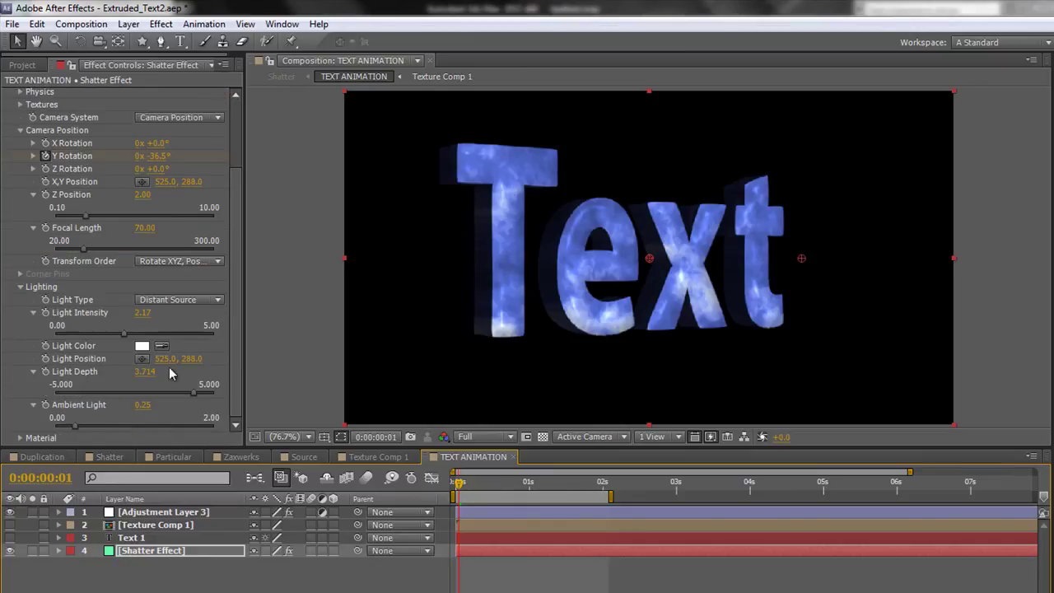
{"action": "left_click_drag", "start_coordinate": [78, 432], "coordinate": [167, 432]}
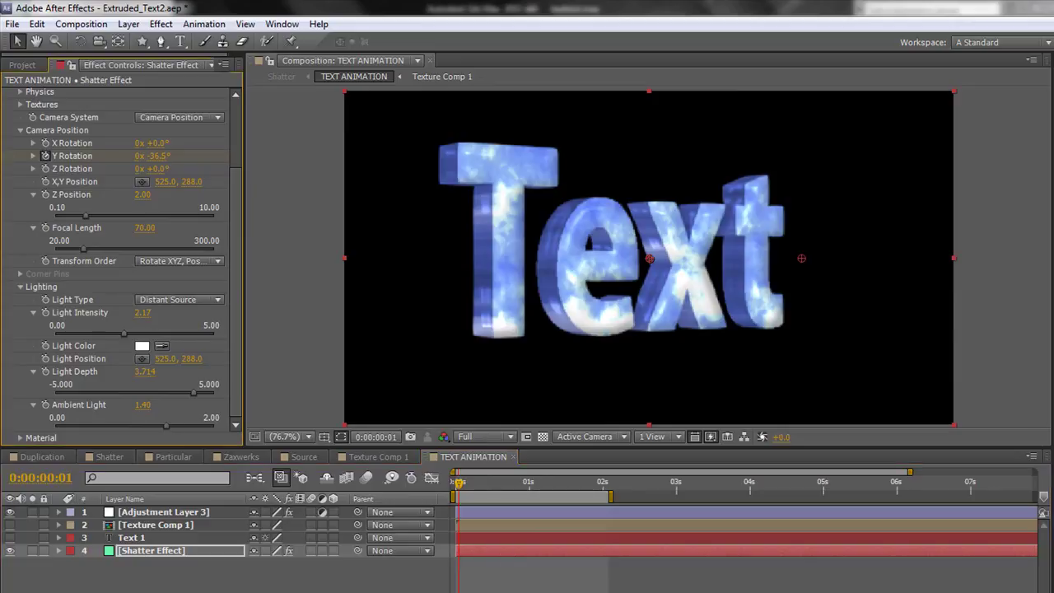
{"action": "left_click", "coordinate": [107, 458]}
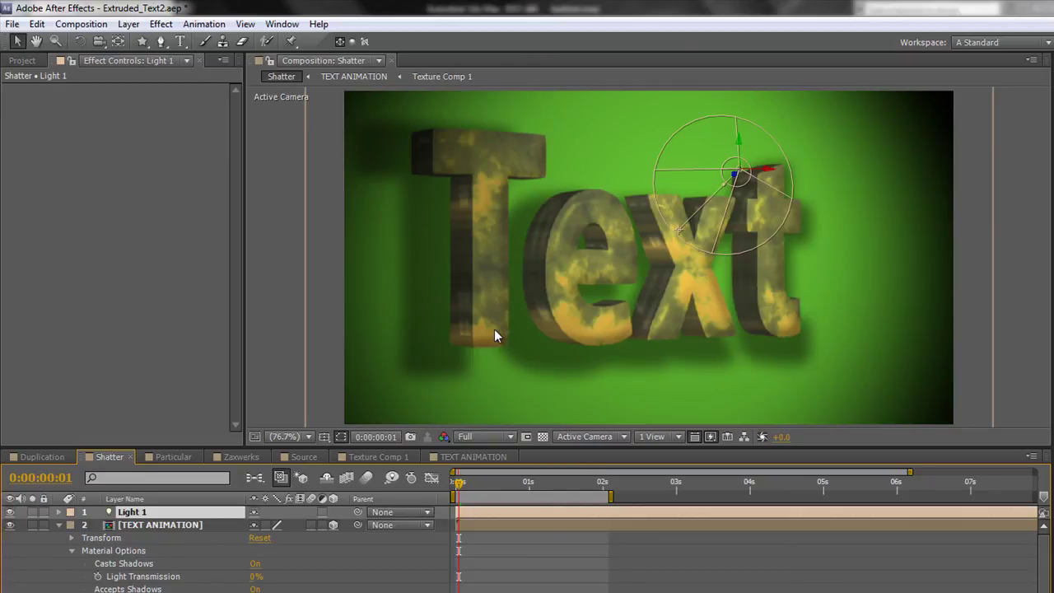
- Lower the Shatter effect's Ambient Light in TEXT ANIMATION, and set the Shatter composition's current time to 0:00:00:00
{"action": "left_click", "coordinate": [436, 456]}
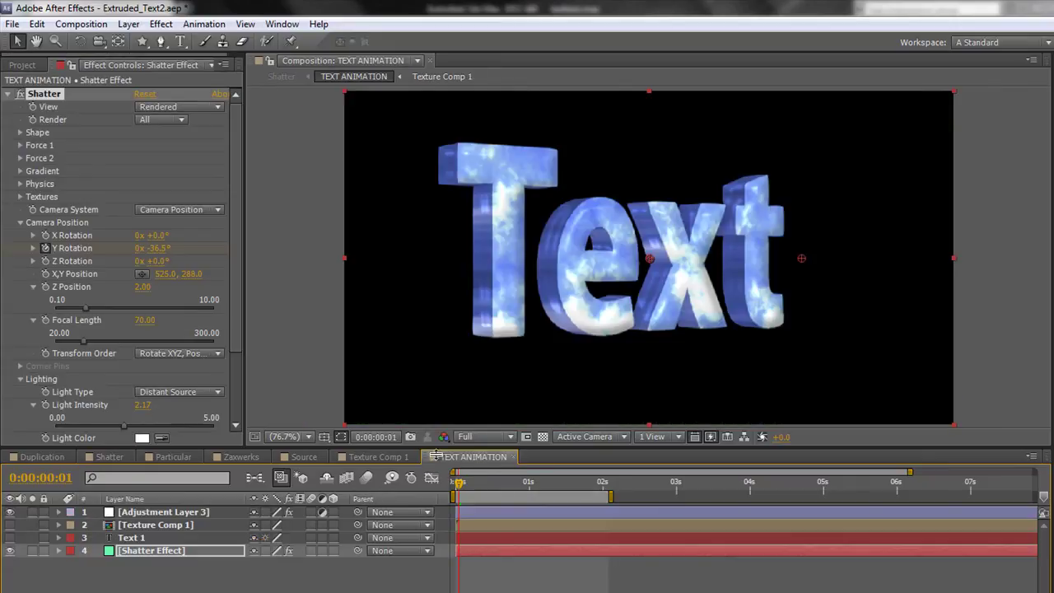
{"action": "left_click_drag", "start_coordinate": [126, 426], "coordinate": [79, 430]}
{"action": "left_click", "coordinate": [109, 456]}
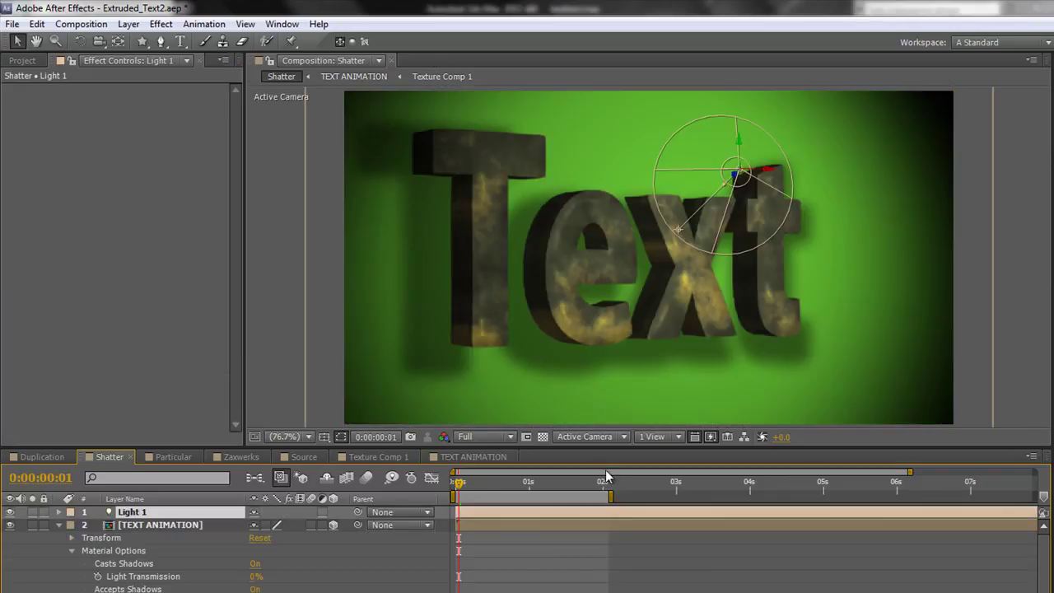
{"action": "left_click_drag", "start_coordinate": [461, 489], "coordinate": [436, 527]}
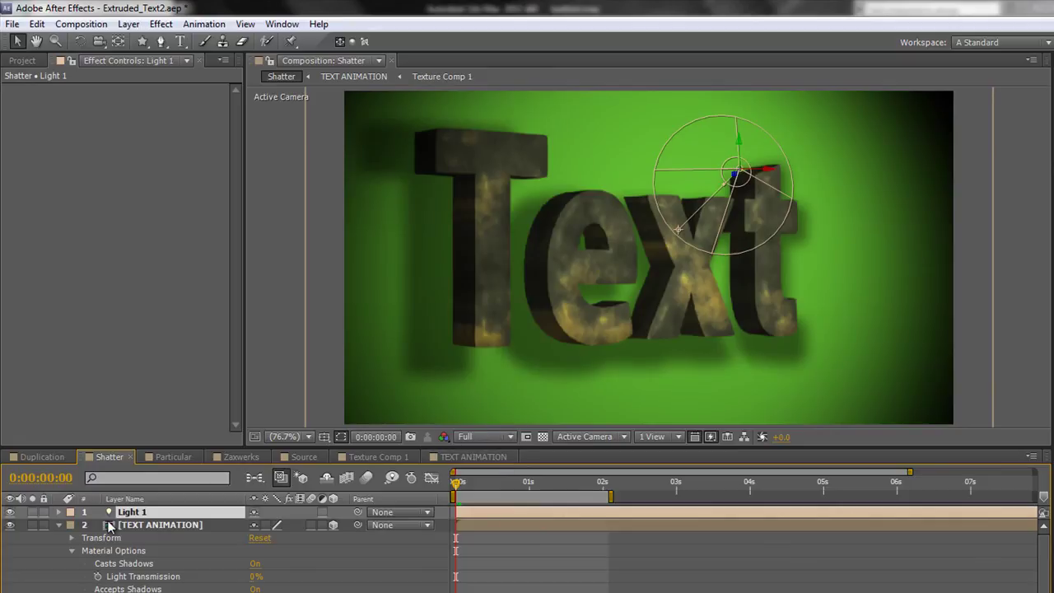
- In the TEXT ANIMATION composition, draw a five-pointed star with a 6 px yellow stroke and no fill on a new shape layer
{"action": "left_click", "coordinate": [474, 457]}
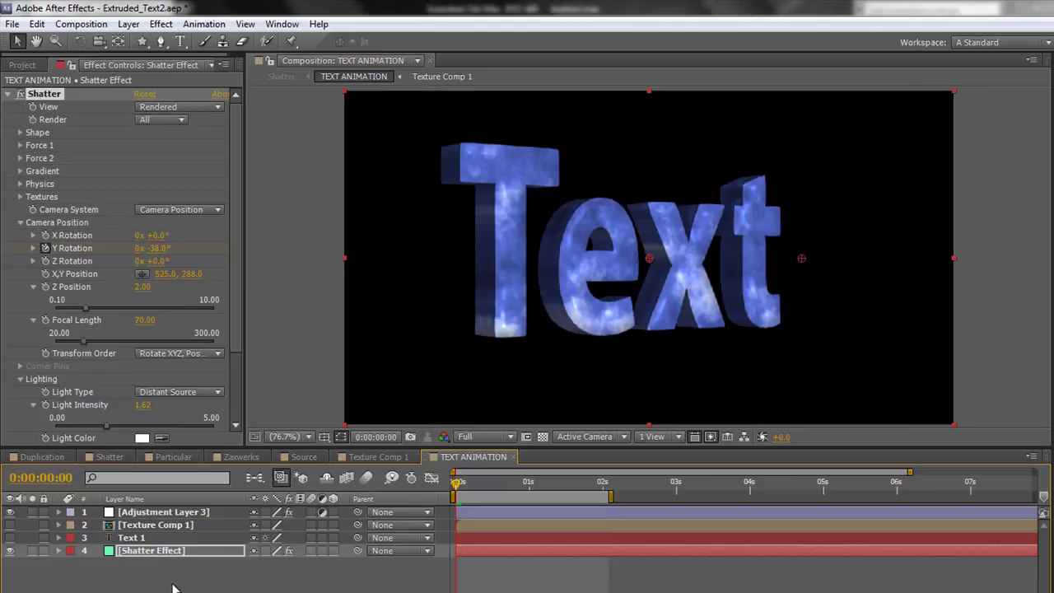
{"action": "left_click", "coordinate": [173, 587]}
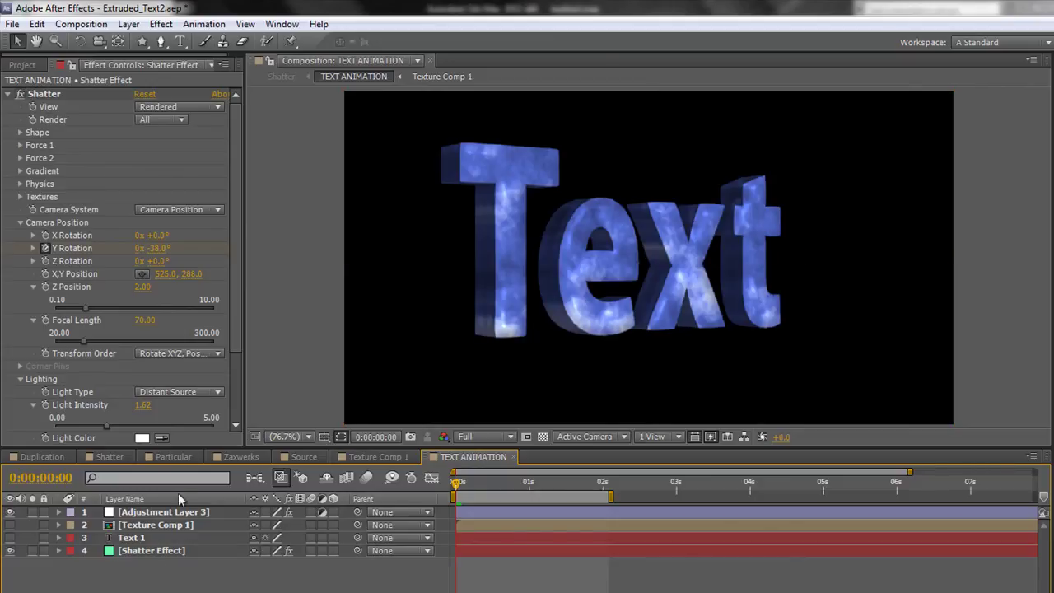
{"action": "left_click", "coordinate": [143, 42]}
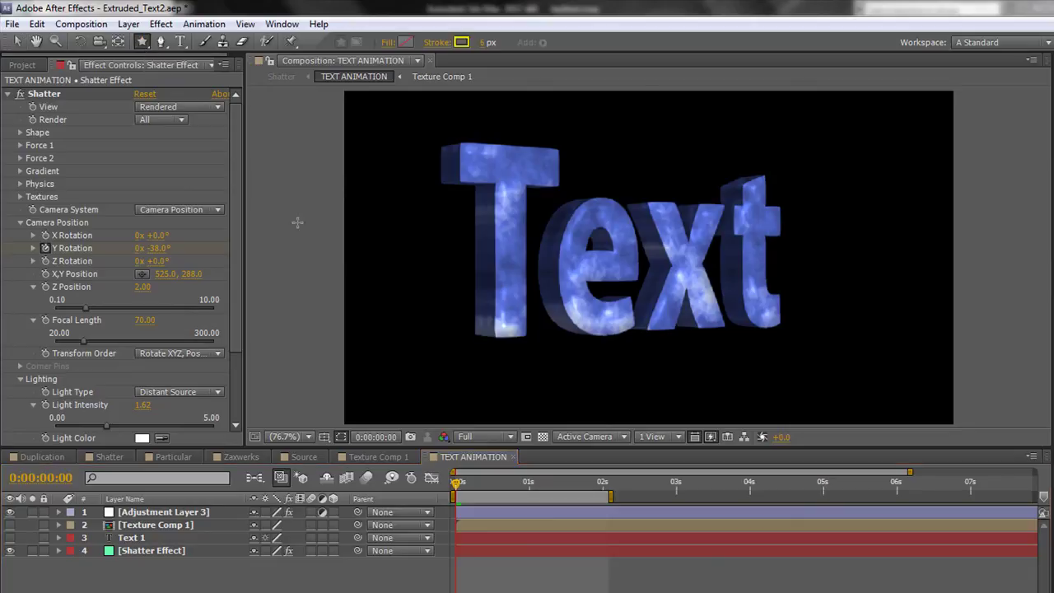
{"action": "mouse_move", "coordinate": [583, 137]}
{"action": "left_mouse_down"}
{"action": "mouse_move", "coordinate": [663, 204]}
{"action": "mouse_move", "coordinate": [721, 305]}
{"action": "mouse_move", "coordinate": [619, 191]}
{"action": "mouse_move", "coordinate": [688, 306]}
{"action": "mouse_move", "coordinate": [707, 315]}
{"action": "mouse_move", "coordinate": [690, 313]}
{"action": "left_mouse_up"}
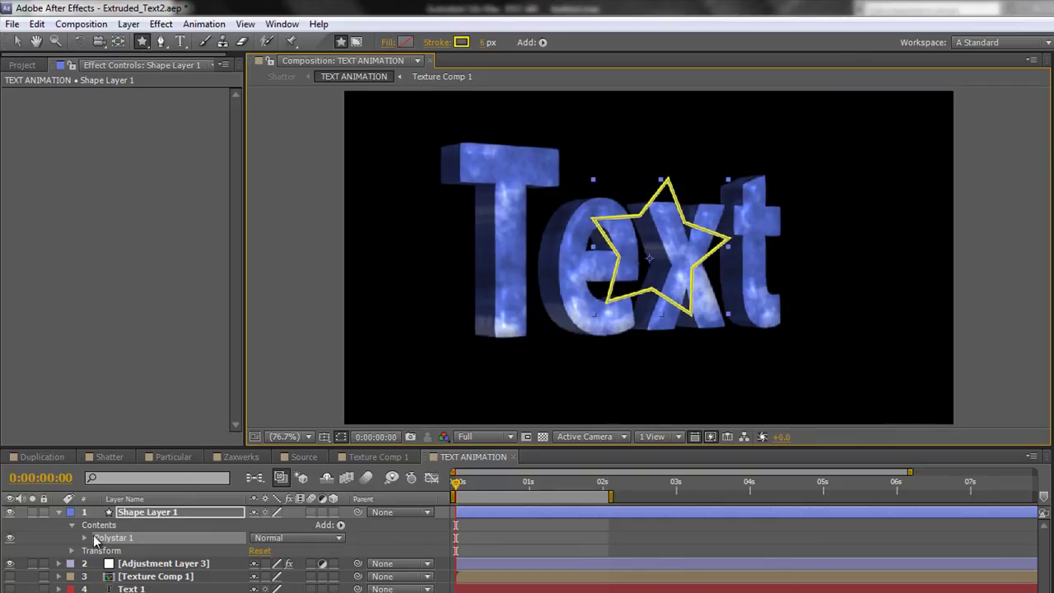
- Set the star path's Inner Radius to 39.0 and its Outer Radius to 166.6
{"action": "left_click", "coordinate": [84, 538]}
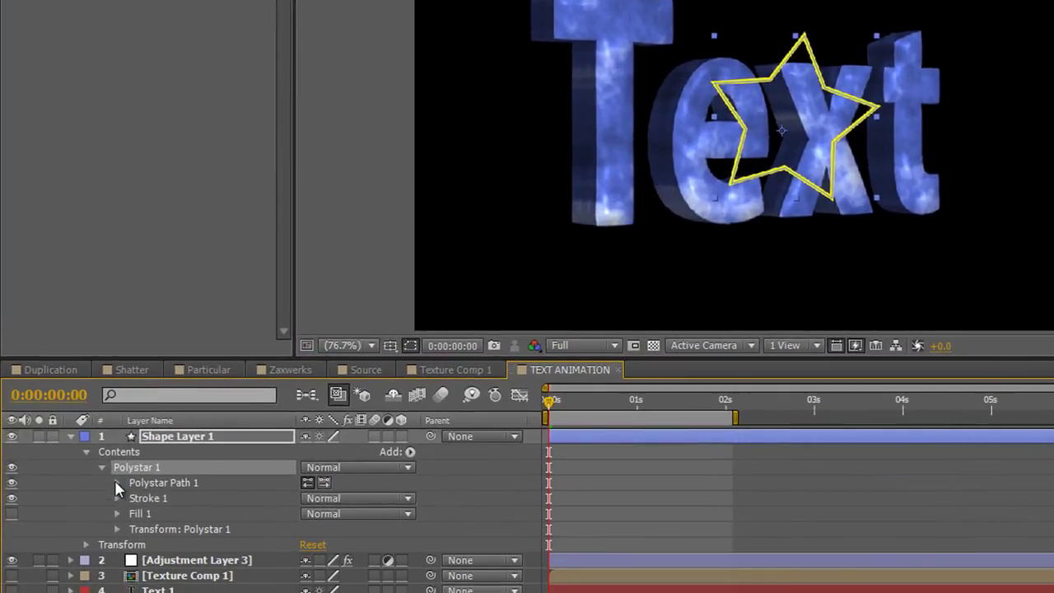
{"action": "left_click", "coordinate": [117, 483]}
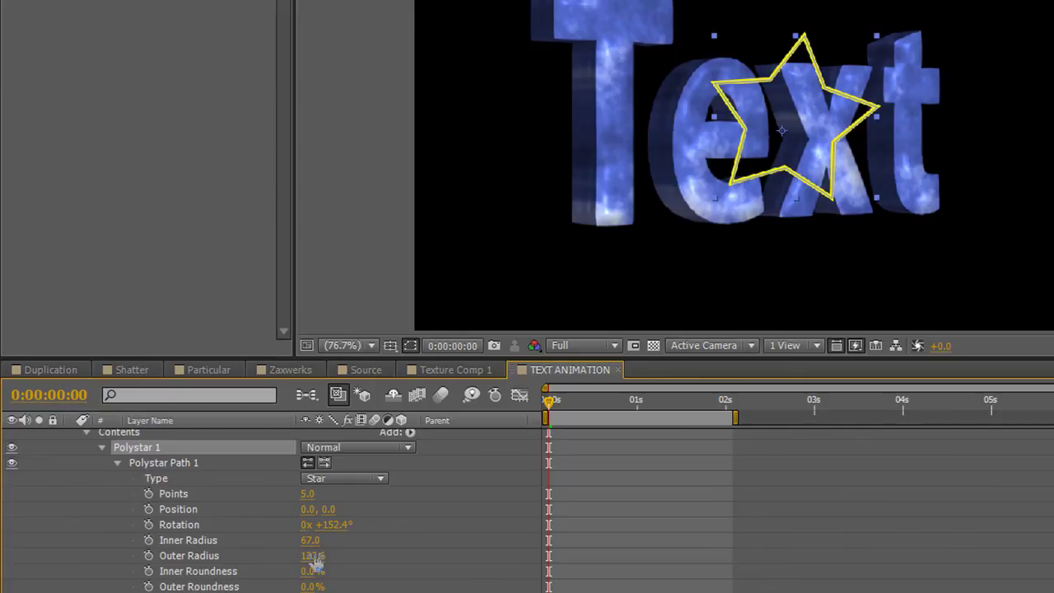
{"action": "left_click_drag", "start_coordinate": [310, 540], "coordinate": [364, 566]}
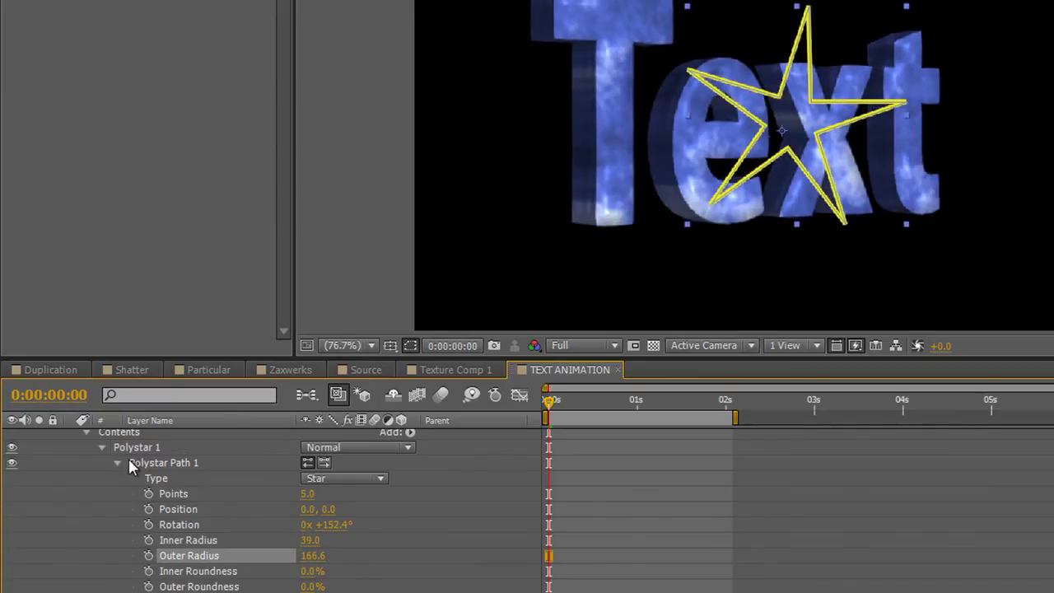
{"action": "scroll", "coordinate": [103, 449], "scroll_direction": "up", "scroll_amount": 1}
{"action": "left_click", "coordinate": [71, 436]}
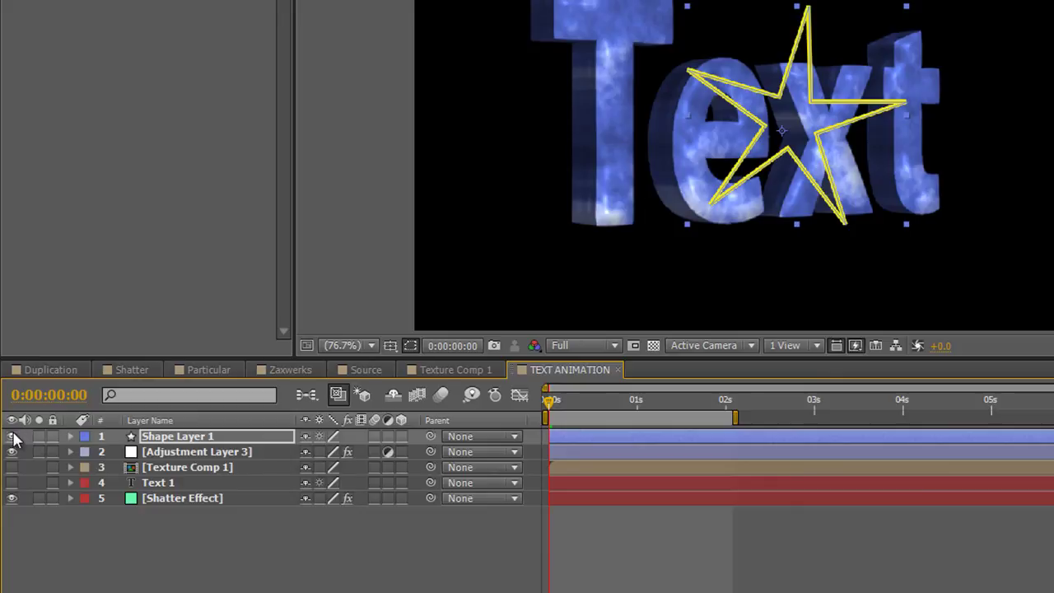
- Hide Shape Layer 1 and use it as the Custom Shatter Map of the Shatter Effect layer
{"action": "left_click", "coordinate": [13, 436]}
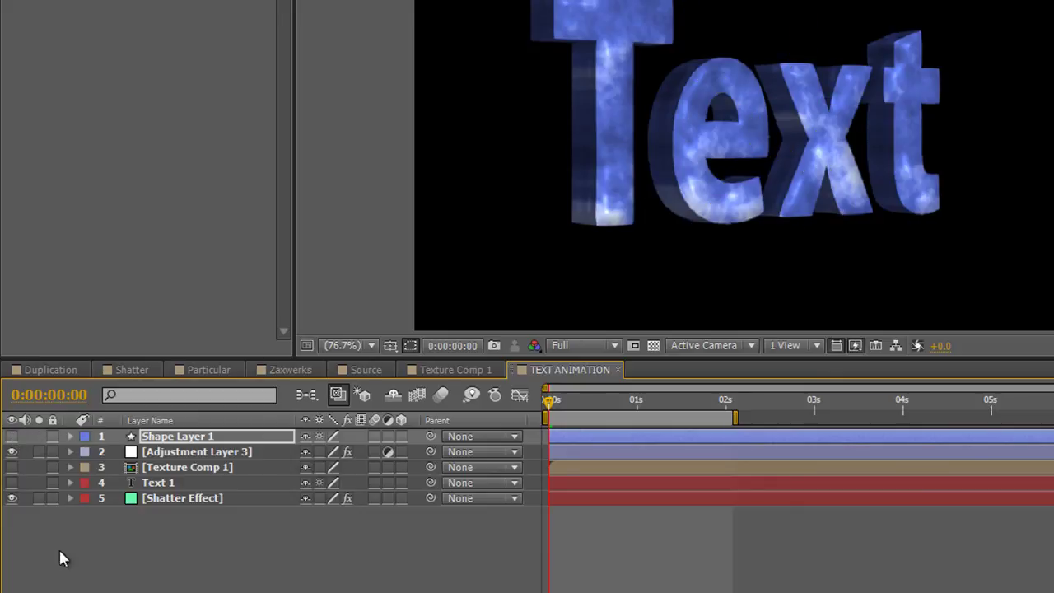
{"action": "left_click", "coordinate": [160, 498]}
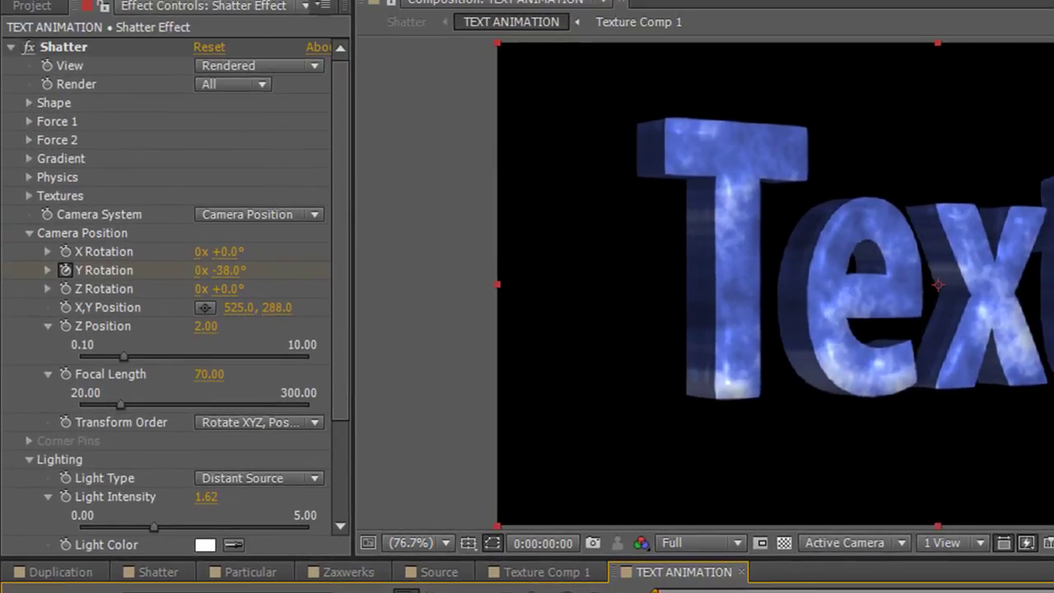
{"action": "left_click", "coordinate": [27, 102]}
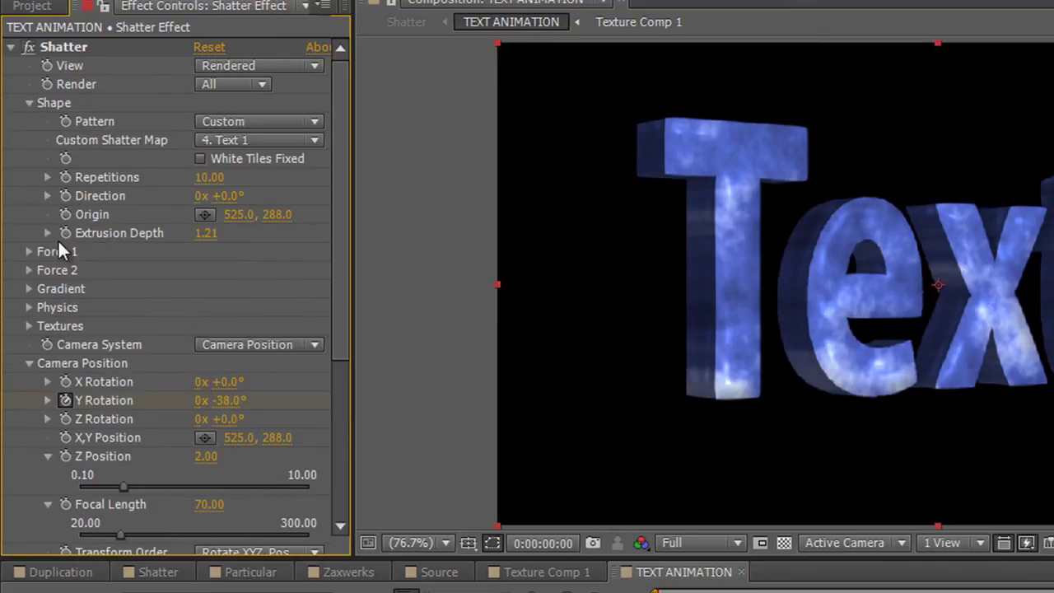
{"action": "left_click", "coordinate": [313, 142]}
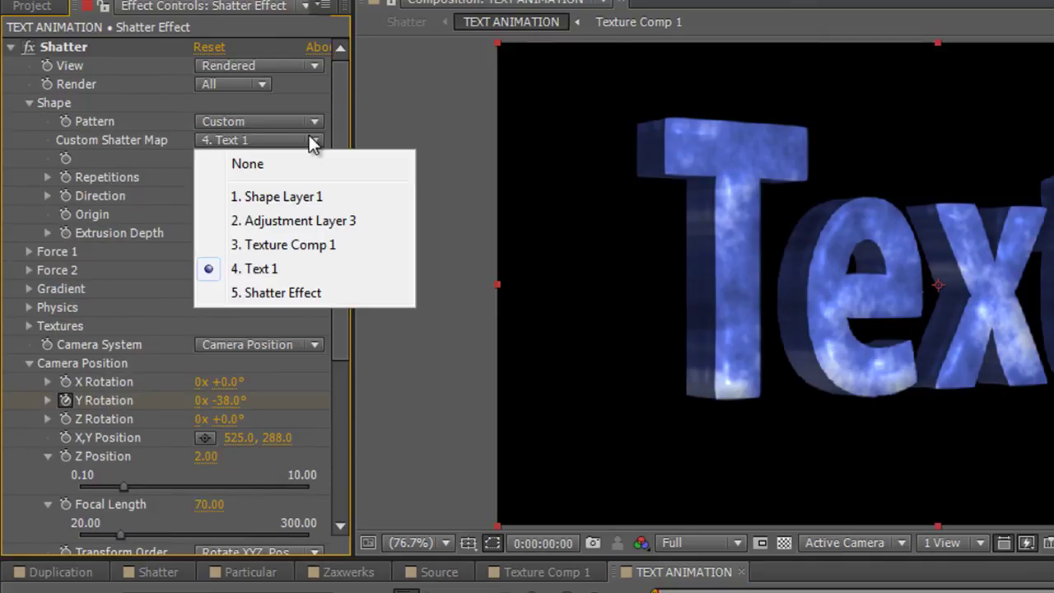
{"action": "left_click", "coordinate": [309, 197]}
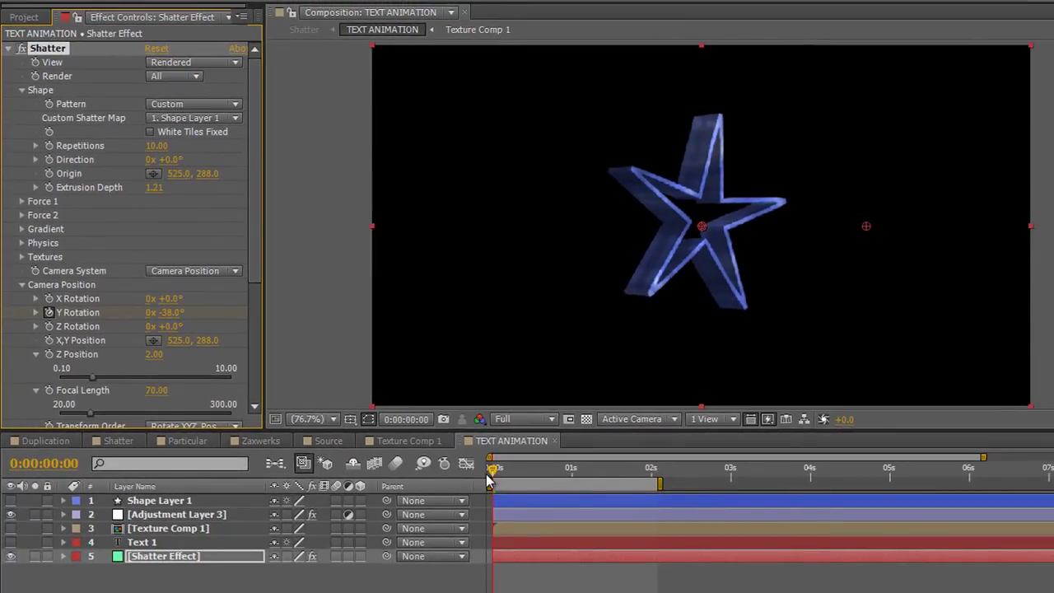
- Scrub through the extruded star's rotation in TEXT ANIMATION and in the Shatter composition
{"action": "left_click_drag", "start_coordinate": [493, 471], "coordinate": [482, 505]}
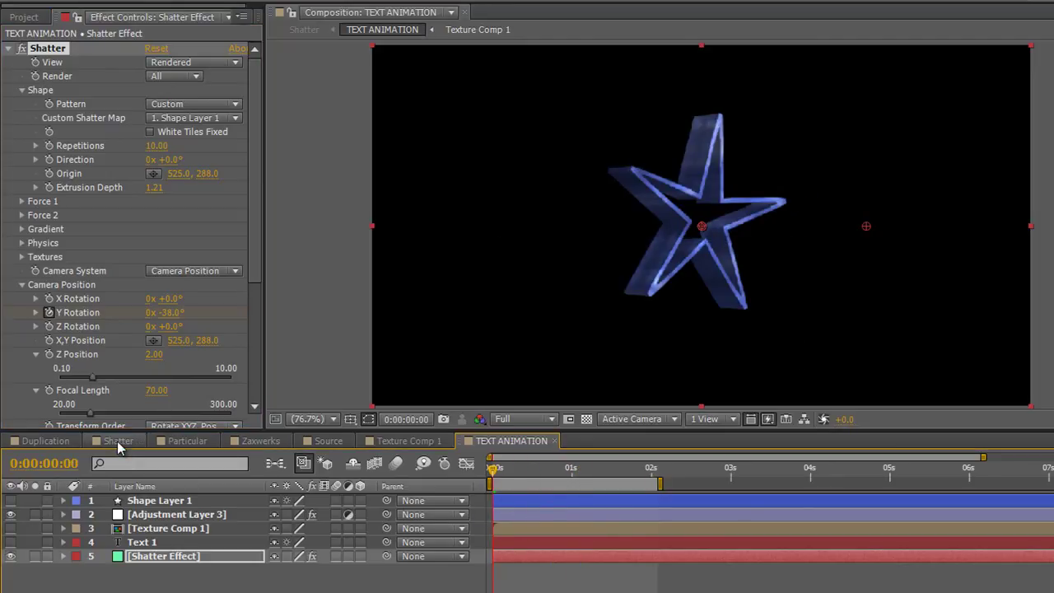
{"action": "left_click", "coordinate": [118, 443]}
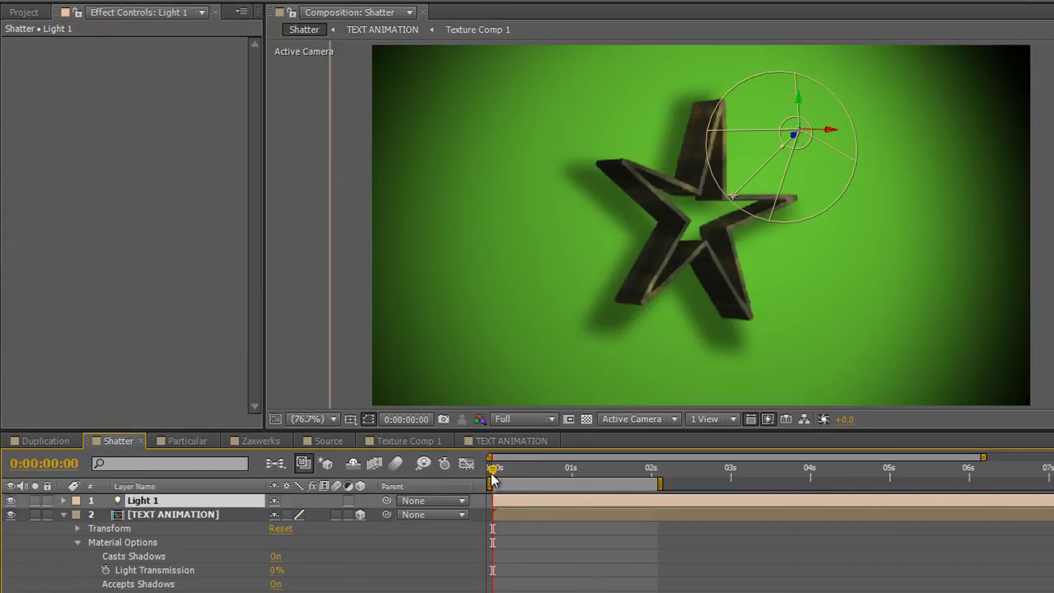
{"action": "left_click_drag", "start_coordinate": [492, 477], "coordinate": [460, 518]}
- Open the Duplication composition and scrub its timeline to 0:00:02:05 to review the extruded shape
{"action": "left_click", "coordinate": [54, 443]}
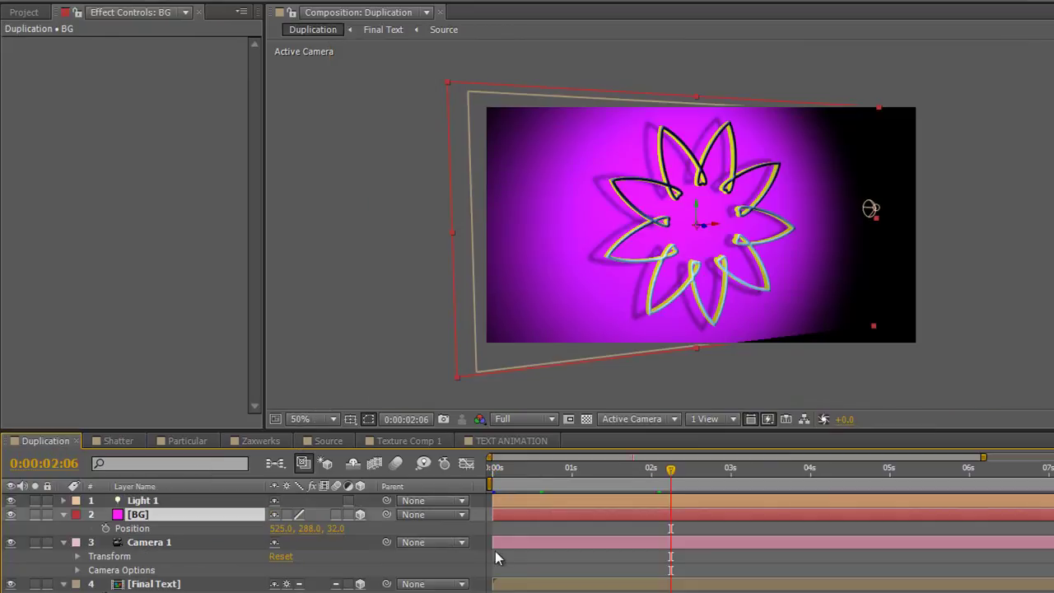
{"action": "mouse_move", "coordinate": [670, 468]}
{"action": "left_mouse_down"}
{"action": "mouse_move", "coordinate": [505, 504]}
{"action": "mouse_move", "coordinate": [667, 494]}
{"action": "left_mouse_up"}
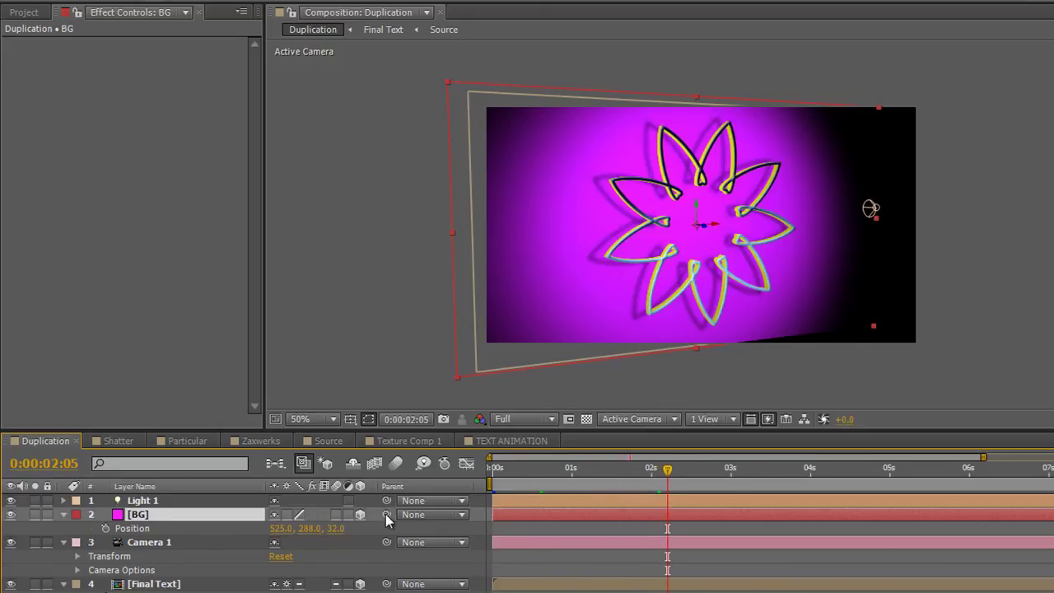